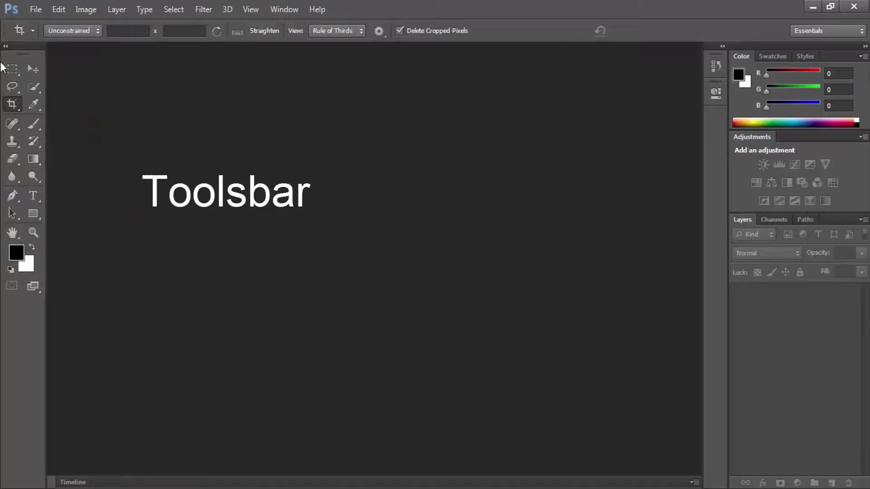
Toggle the toolbox between one and two columns and expand/collapse the History and Properties panels.
left_click(5, 46)
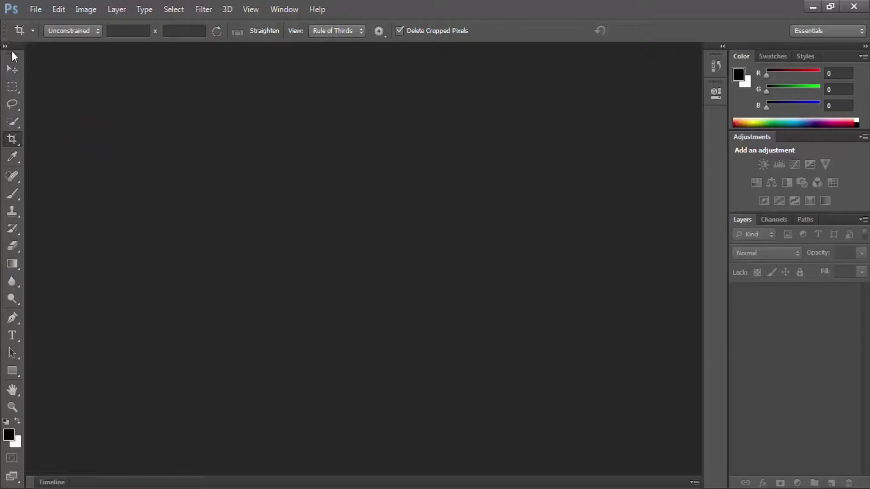
left_click(5, 47)
left_click(5, 46)
left_click(5, 46)
left_click(5, 46)
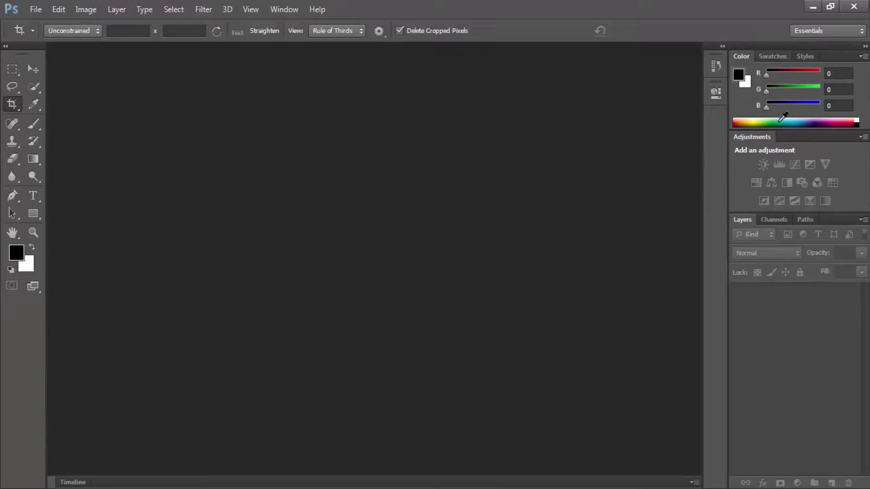
left_click(722, 46)
left_click(722, 46)
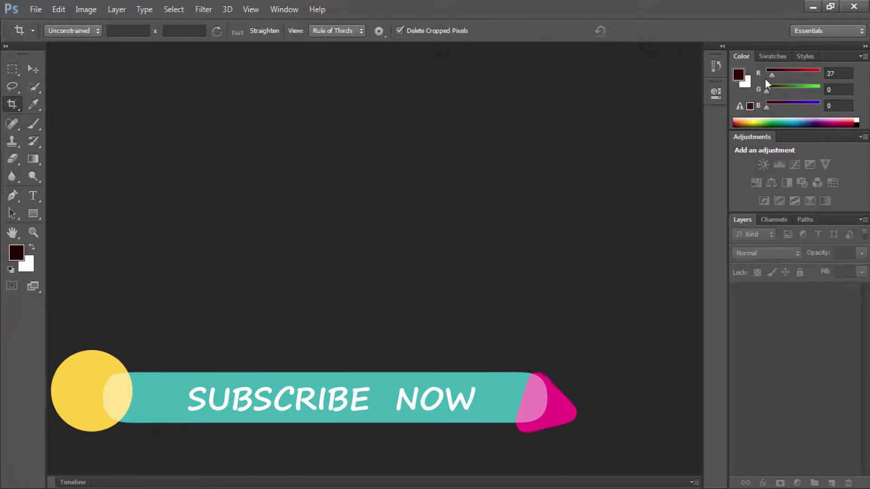
Try several Swatches panel colours, starting with light blue, as the foreground colour.
left_click(772, 56)
left_click(780, 84)
left_click(748, 90)
left_click(786, 67)
Browse the Styles presets and Swatches, ending on the RGB Color sliders.
left_click(804, 56)
left_click(745, 56)
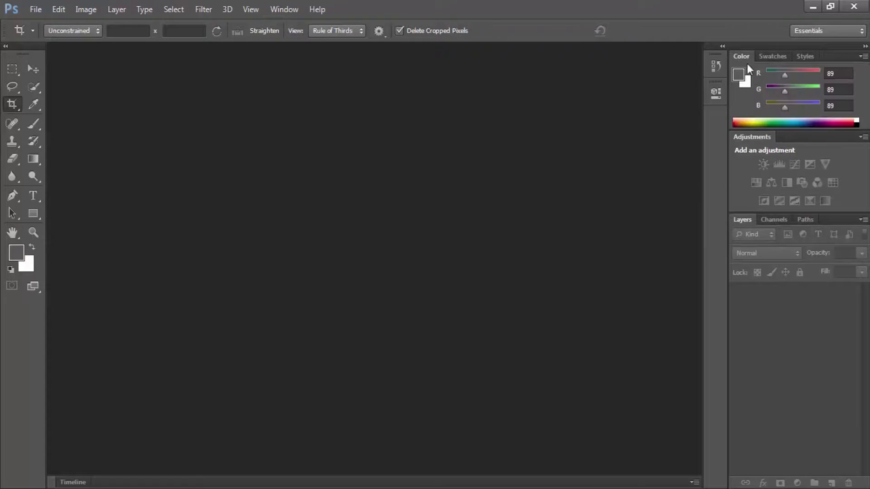
left_click(799, 56)
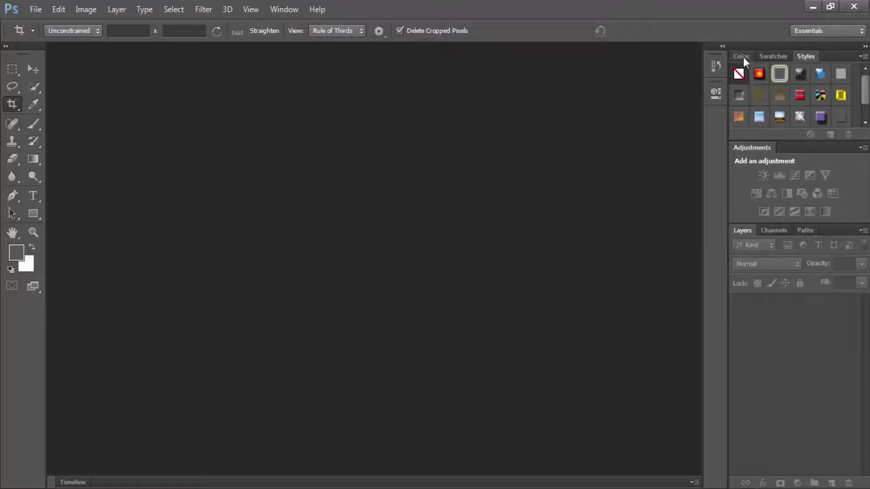
left_click(743, 56)
left_click(772, 56)
left_click(741, 56)
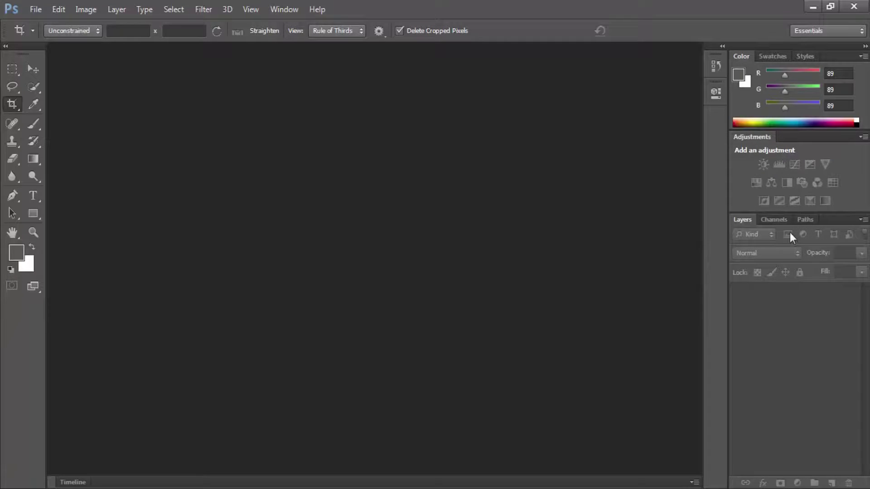
left_click(805, 56)
left_click(741, 56)
Swap foreground and background twice, leaving grey 89/89/89 foreground over white.
left_click(723, 46)
left_click(6, 46)
left_click(32, 248)
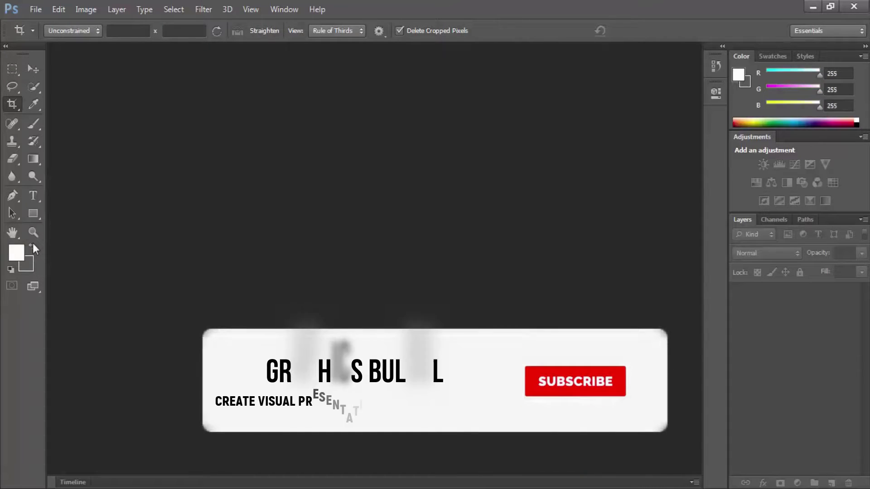
left_click(32, 246)
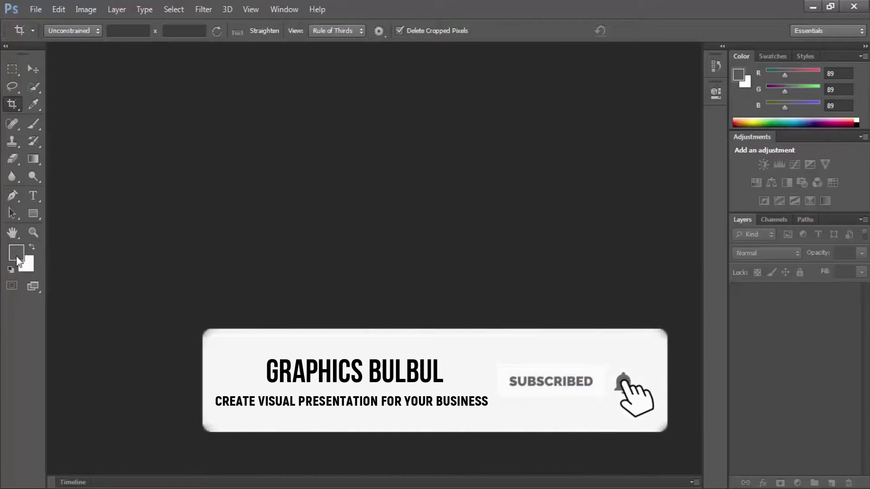
In the foreground Color Picker, explore hues from red through green to violet.
left_click(15, 252)
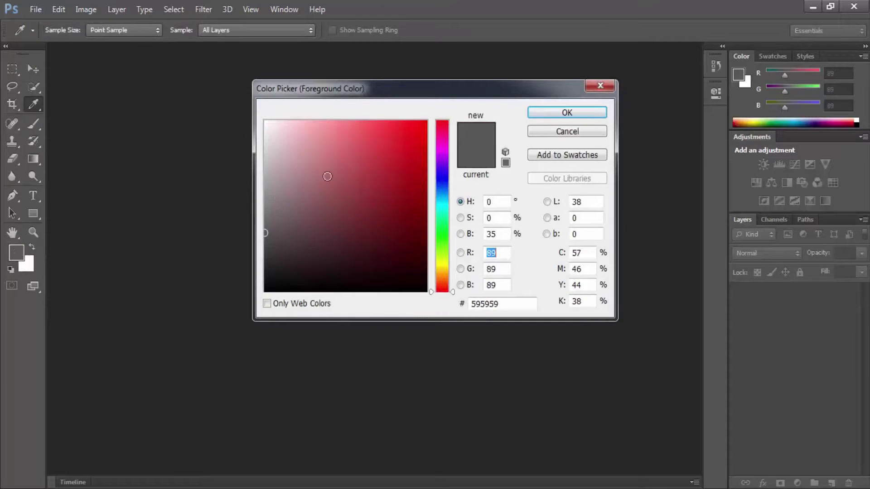
left_click_drag(328, 176, 388, 164)
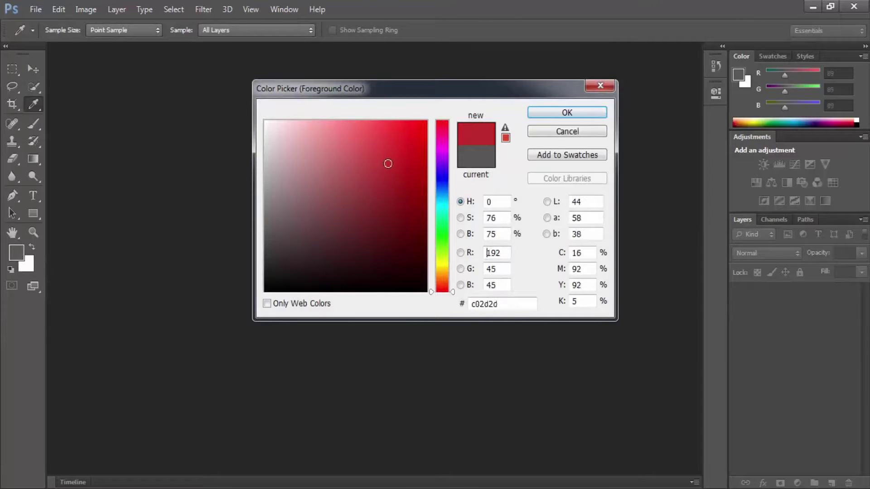
mouse_move(442, 290)
left_mouse_down()
mouse_move(439, 123)
mouse_move(443, 257)
mouse_move(440, 169)
left_mouse_up()
left_click(410, 133)
mouse_move(438, 226)
left_mouse_down()
mouse_move(440, 248)
mouse_move(439, 137)
mouse_move(431, 228)
mouse_move(440, 259)
left_mouse_up()
mouse_move(410, 135)
left_mouse_down()
mouse_move(441, 124)
mouse_move(415, 146)
left_mouse_up()
left_click_drag(436, 217, 434, 137)
Settle on crimson cf004e and confirm it as the foreground colour.
left_click(392, 145)
left_click(367, 157)
left_click(325, 238)
left_click(286, 194)
mouse_move(332, 188)
left_mouse_down()
mouse_move(420, 133)
mouse_move(443, 161)
mouse_move(442, 131)
left_mouse_up()
left_click(426, 154)
left_click(567, 113)
key("c")
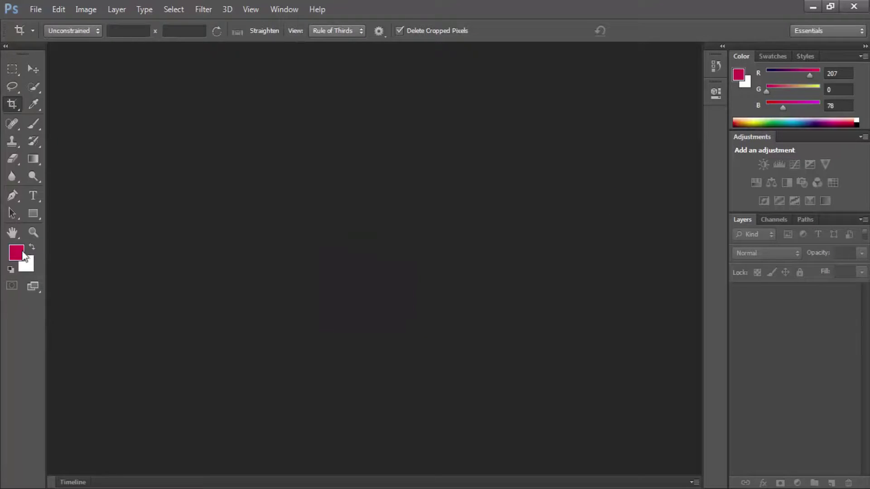
Copy the hex code cf004e from the foreground Color Picker, then cancel it.
left_click(16, 253)
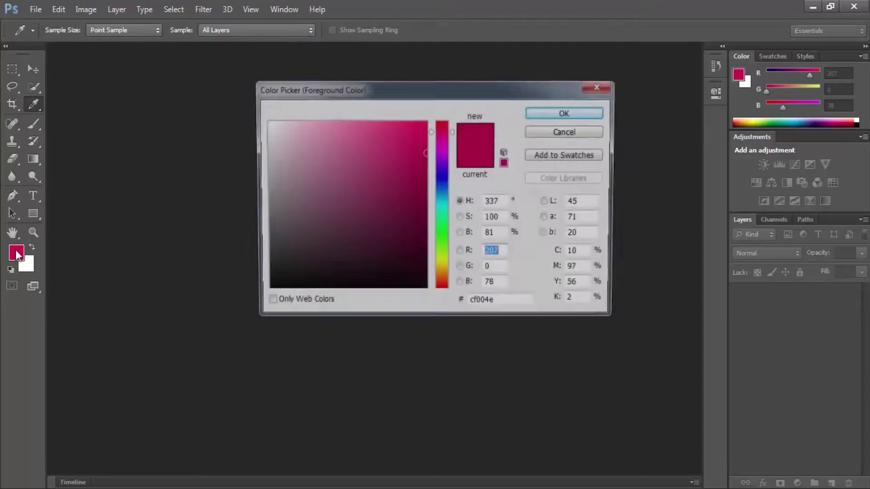
left_click_drag(513, 303, 446, 304)
left_click(504, 305)
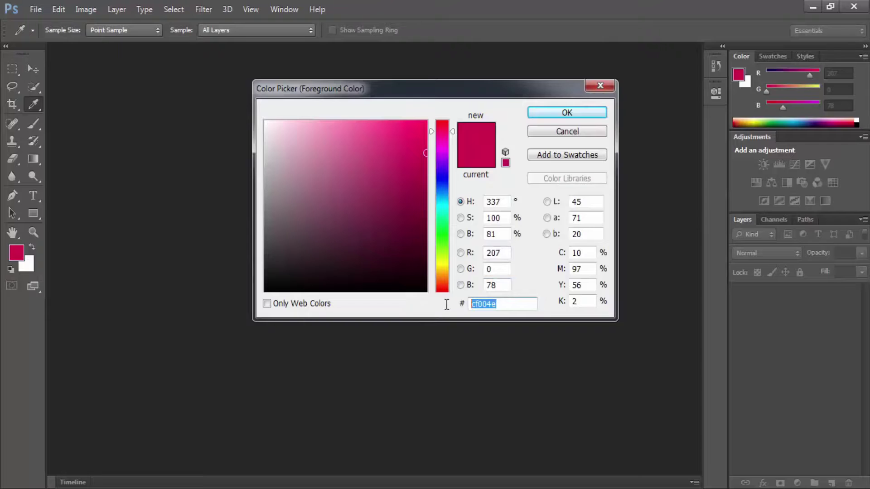
left_click(505, 302)
left_click_drag(511, 303, 454, 306)
left_click(503, 303)
left_click_drag(509, 302, 459, 307)
right_click(494, 305)
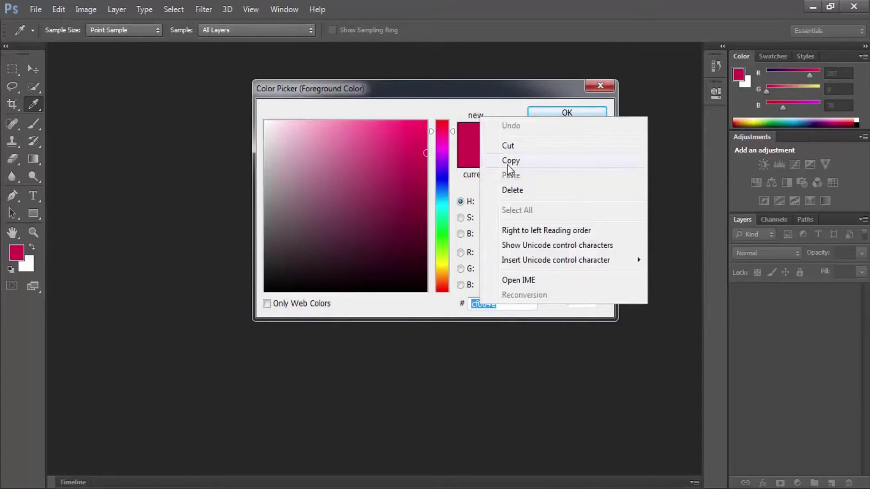
left_click(509, 162)
left_click(516, 304)
left_click_drag(516, 304, 446, 308)
left_click(567, 131)
Paste cf004e over ffffff in the background Color Picker's hex field.
left_click(27, 263)
left_click_drag(517, 303, 439, 307)
right_click(477, 305)
left_click(511, 189)
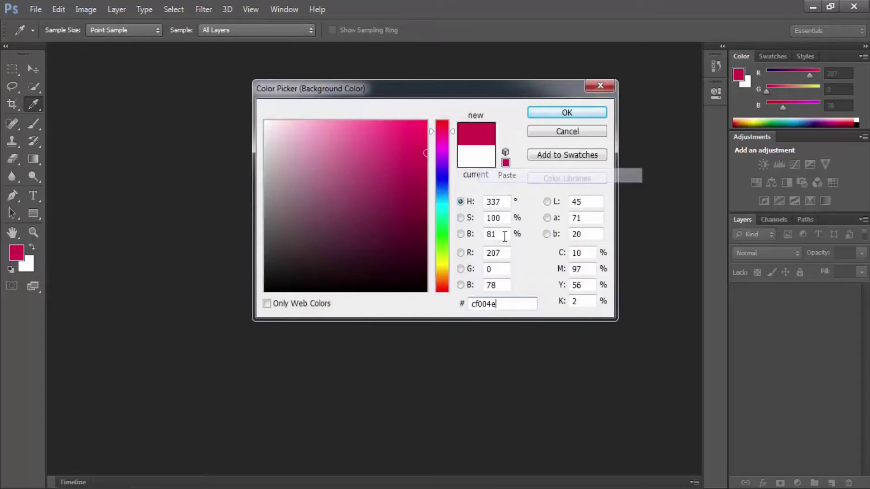
Confirm crimson as background, then change the background colour to purple 5d00cf.
left_click(566, 112)
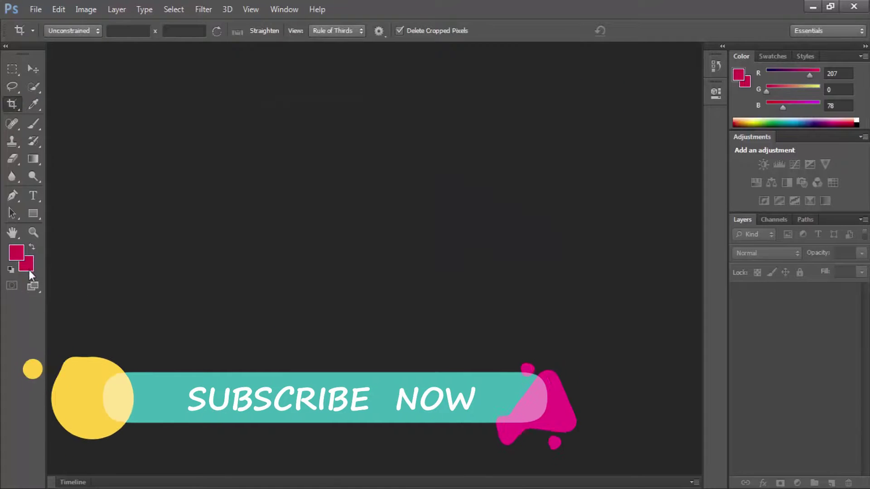
left_click(26, 264)
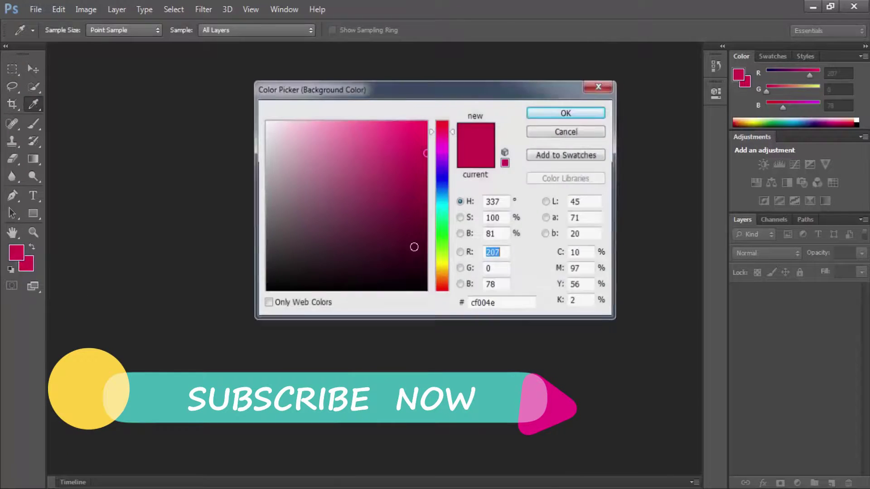
left_click(439, 164)
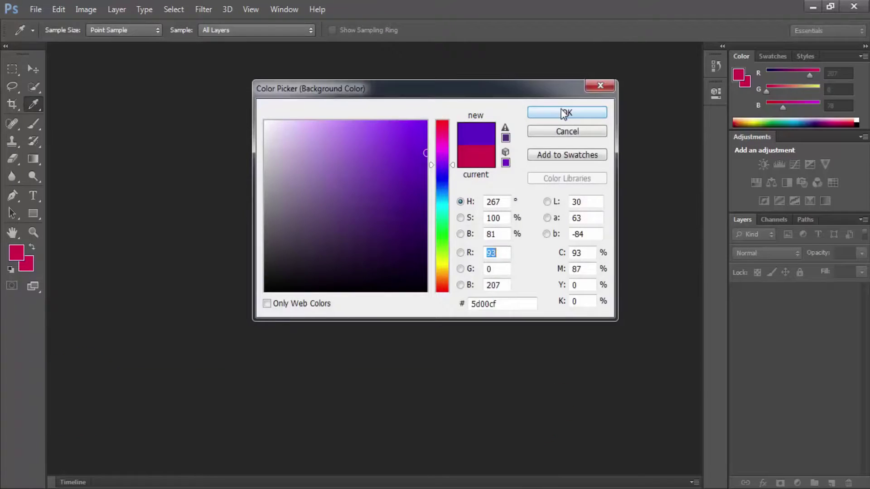
left_click(564, 112)
key("c")
Check both colour pickers, then swap so purple is foreground and crimson background.
left_click(16, 253)
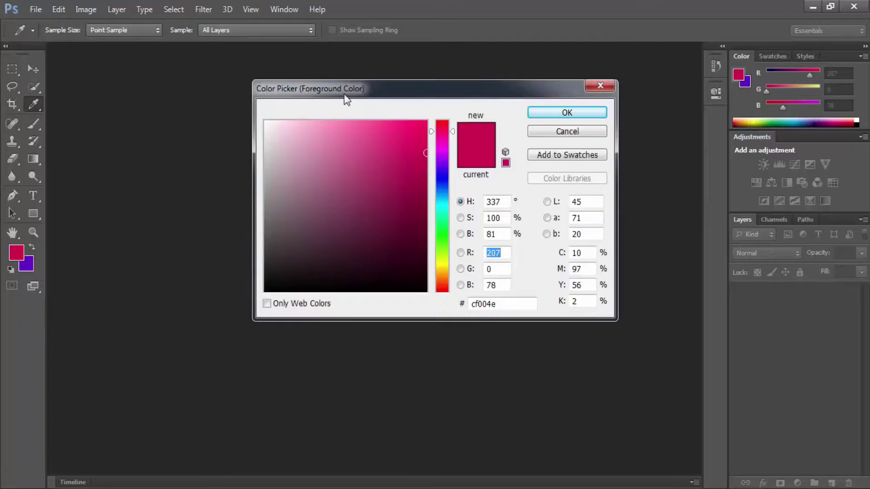
left_click(566, 113)
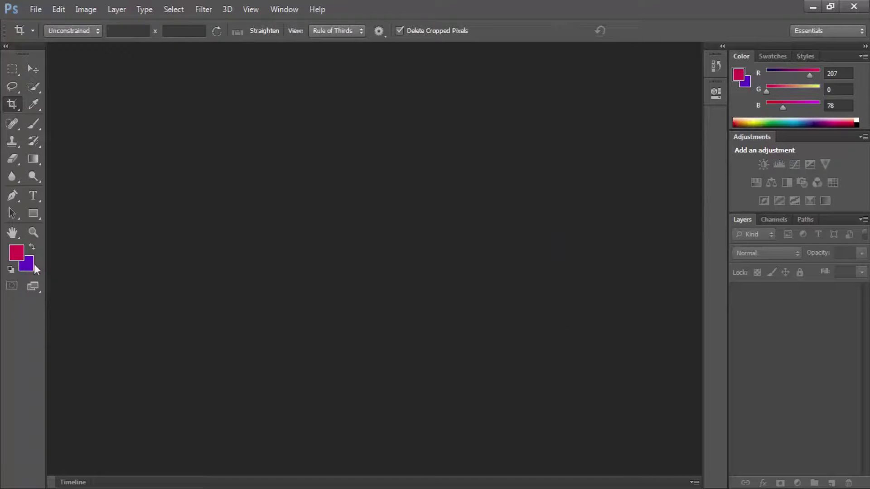
left_click(34, 264)
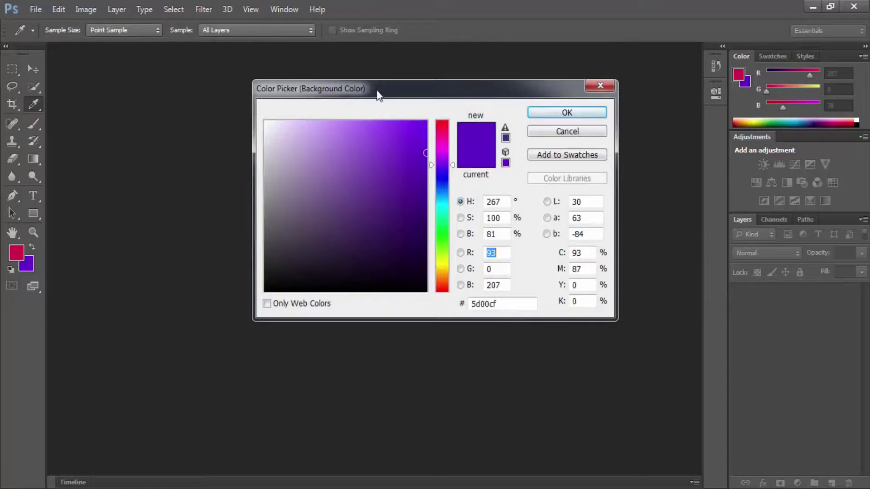
left_click(546, 134)
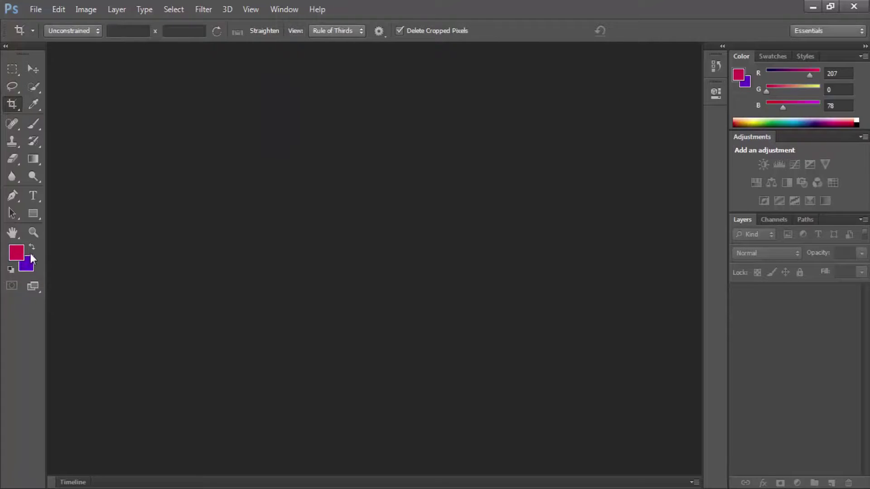
left_click(32, 247)
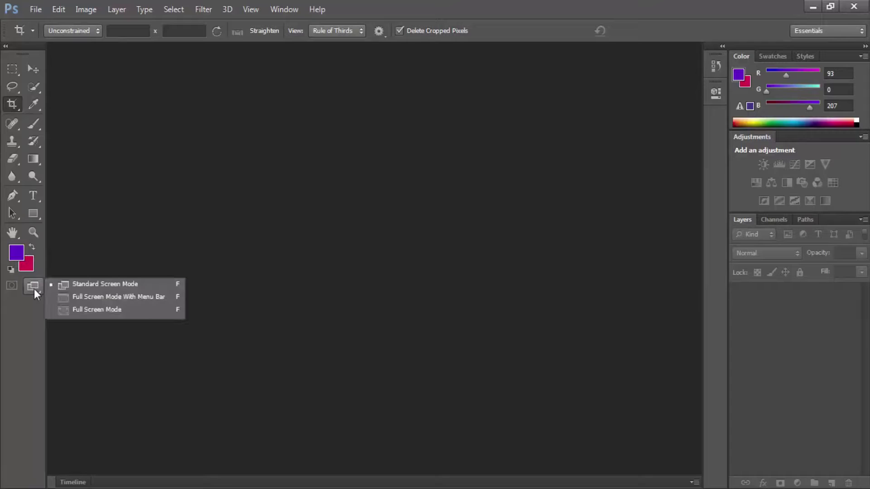
left_click_drag(34, 289, 87, 278)
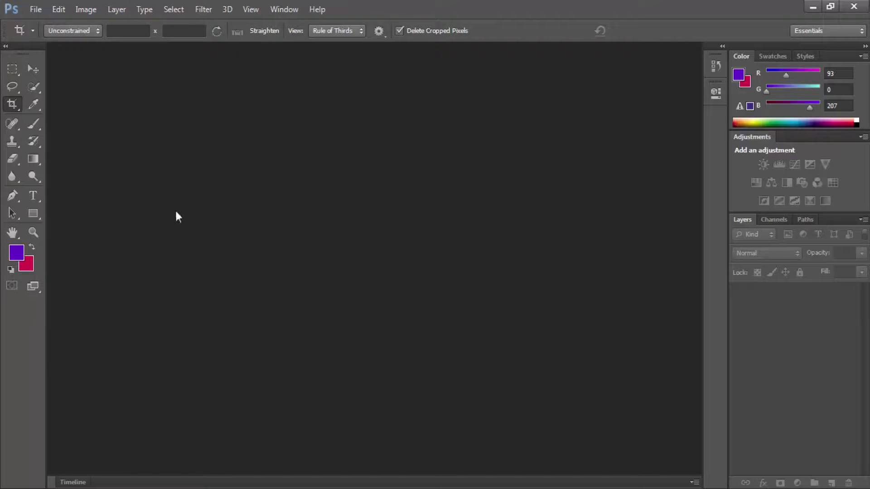
left_click(32, 268)
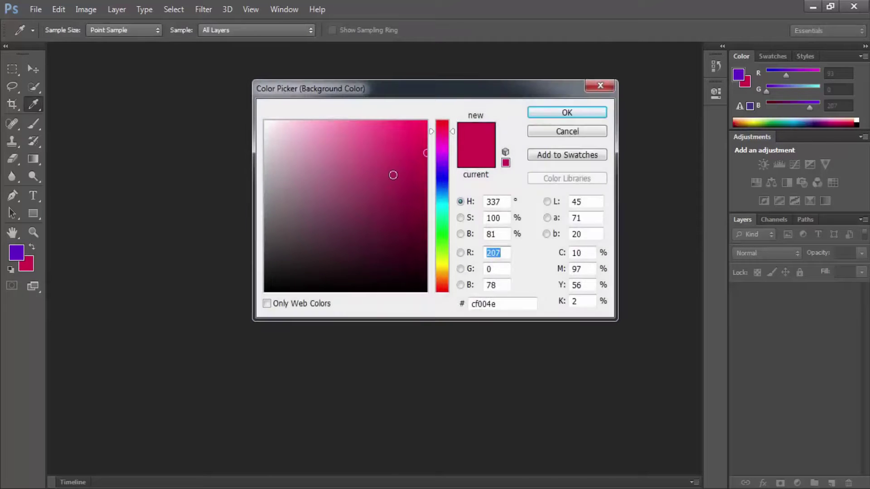
left_click_drag(391, 175, 400, 124)
left_click(560, 131)
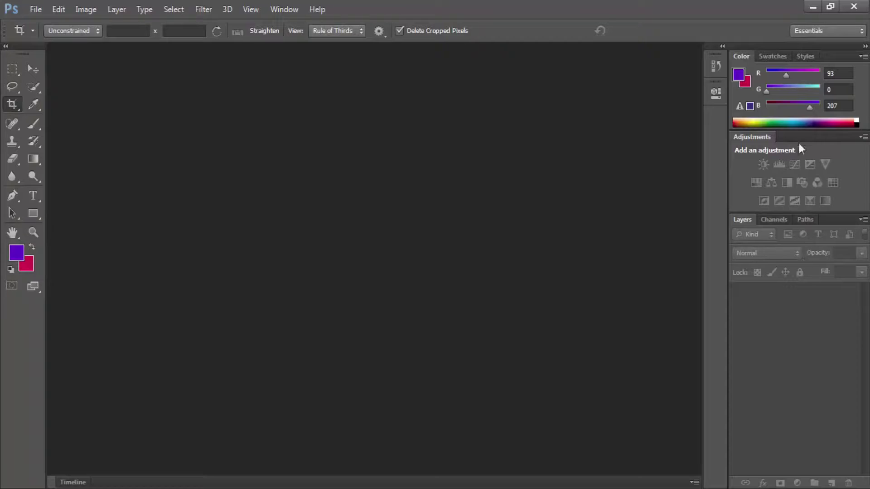
left_click(772, 56)
left_click(741, 57)
Pull the toolbox out as a floating panel and close it.
left_click_drag(23, 51, 136, 121)
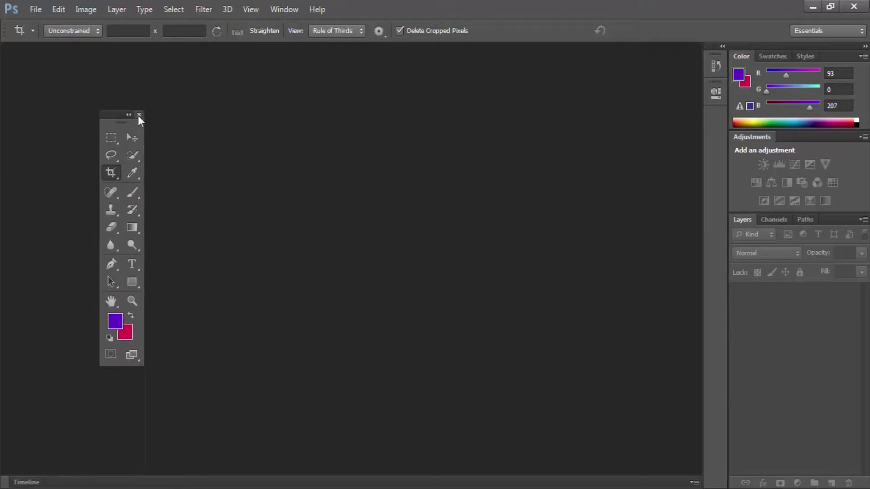
left_click(139, 115)
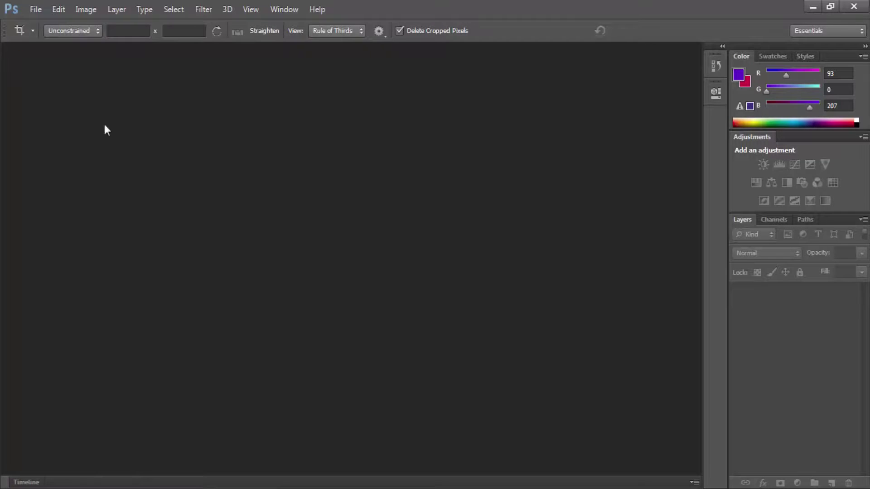
left_click(292, 11)
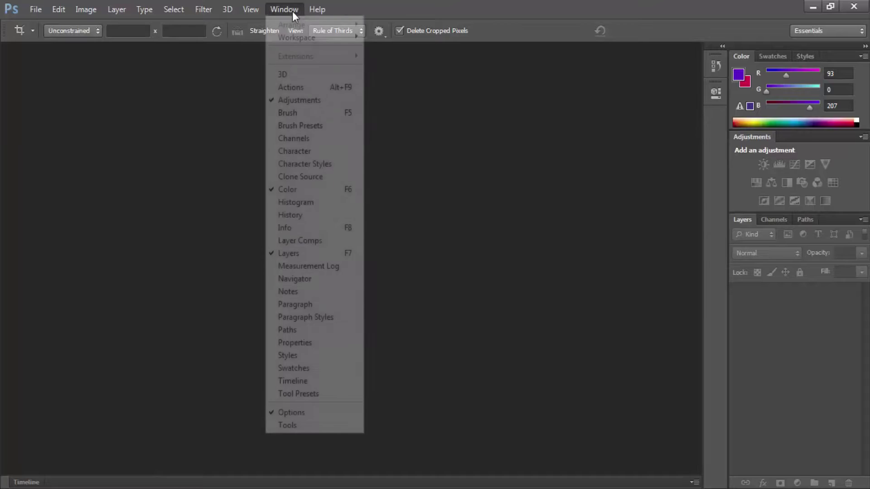
left_click(290, 9)
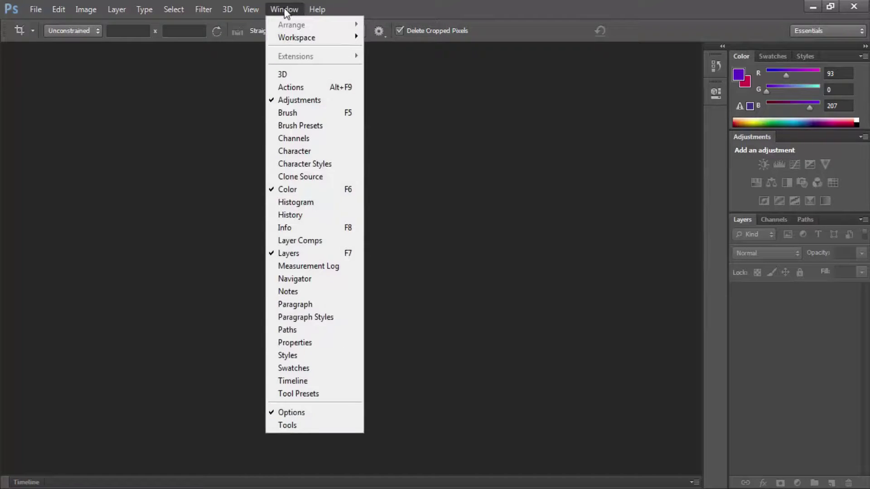
left_click(229, 128)
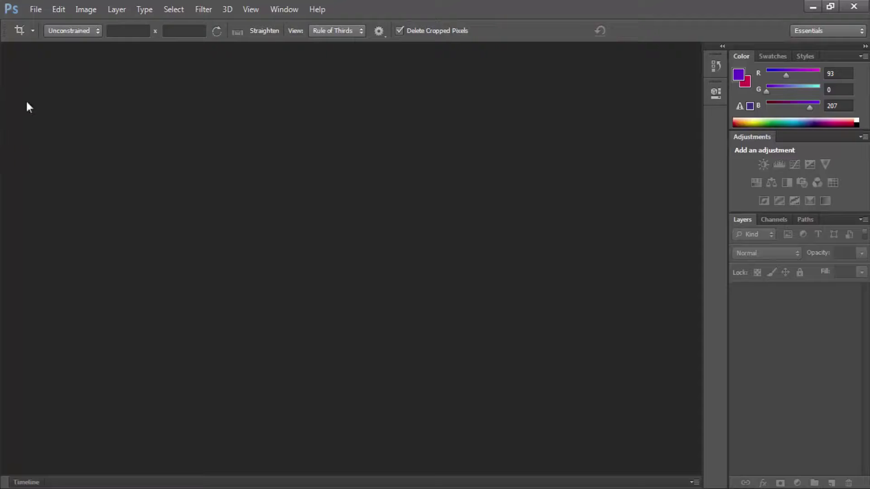
Restore the Tools panel from the Window menu and dock it at the left edge.
left_click(288, 11)
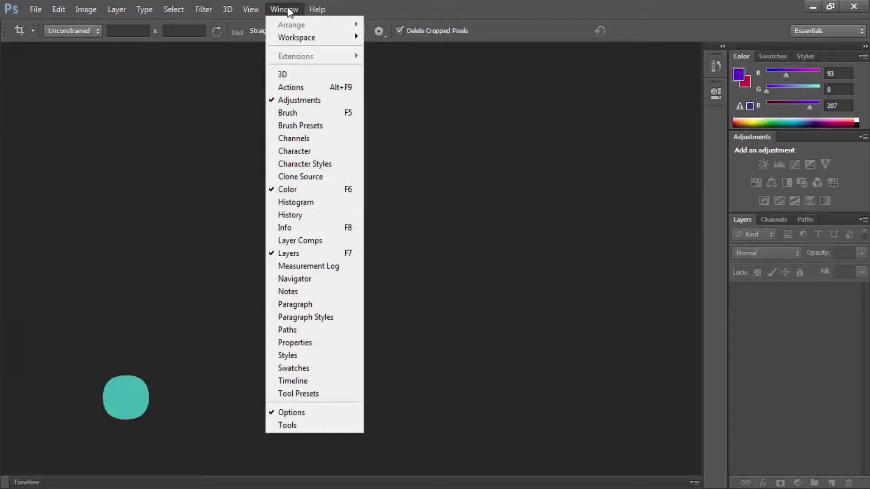
left_click(295, 425)
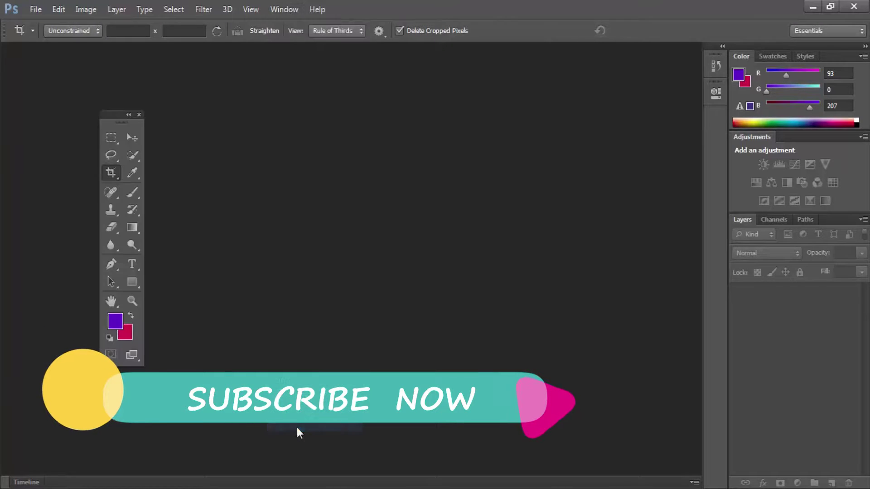
left_click_drag(127, 120, 1, 102)
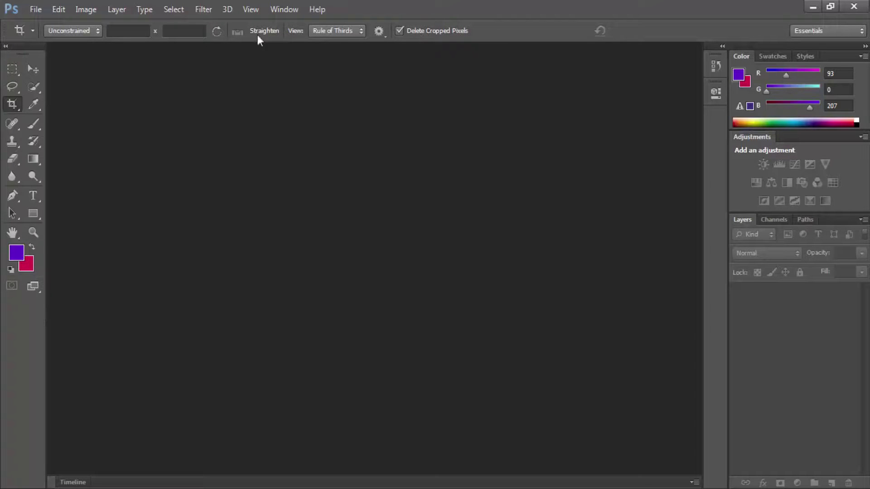
left_click(286, 10)
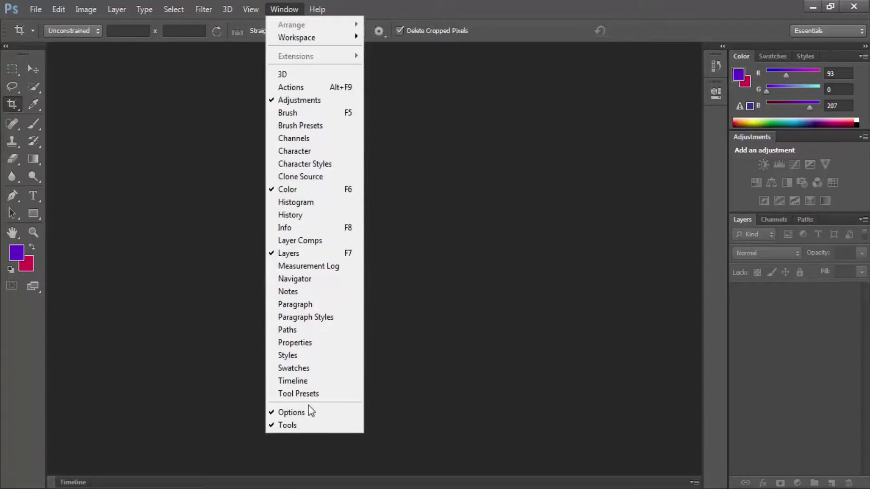
left_click(290, 413)
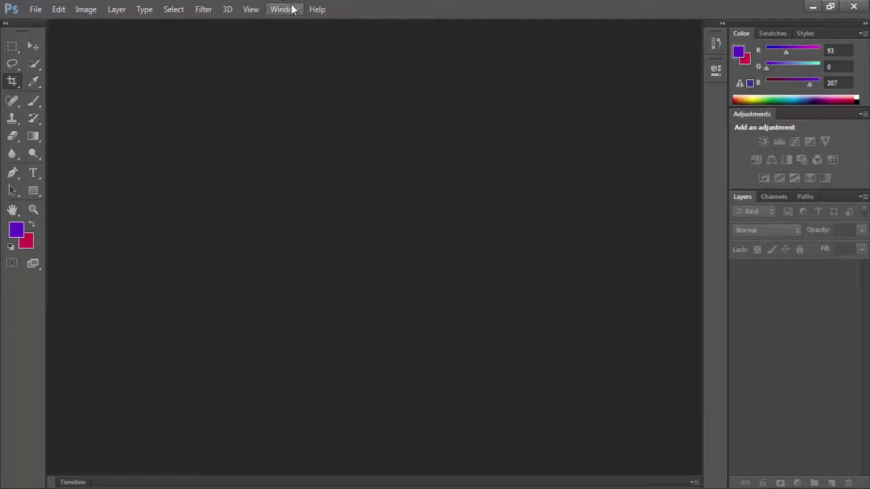
left_click(271, 15)
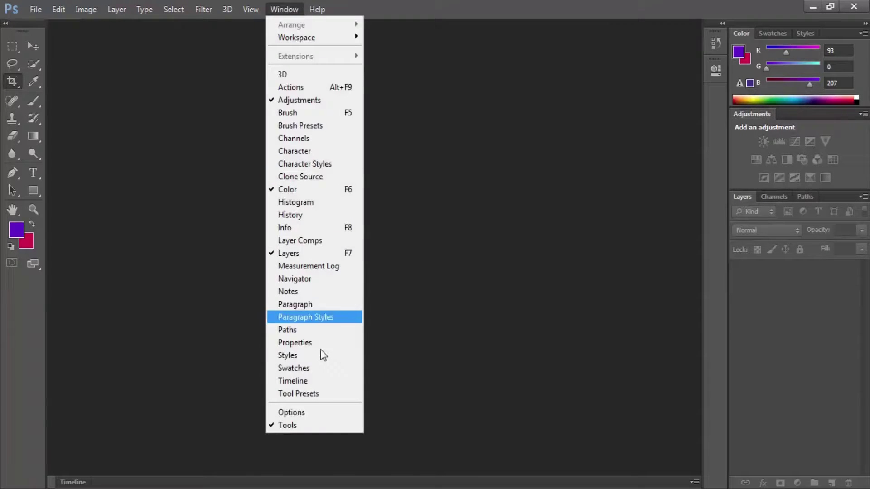
left_click(297, 411)
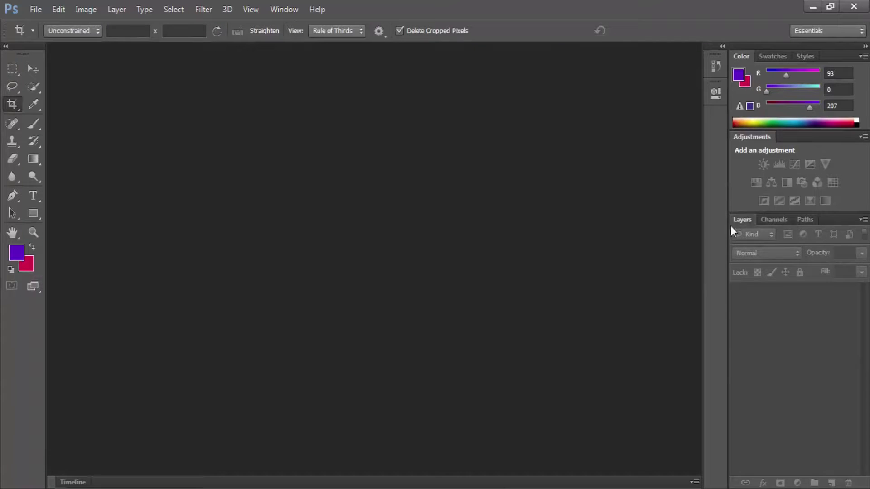
left_click_drag(731, 229, 509, 273)
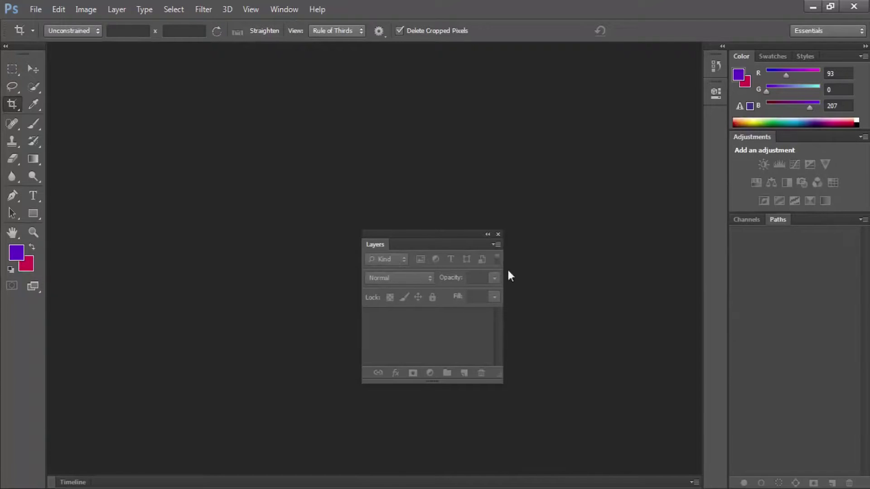
left_click(498, 235)
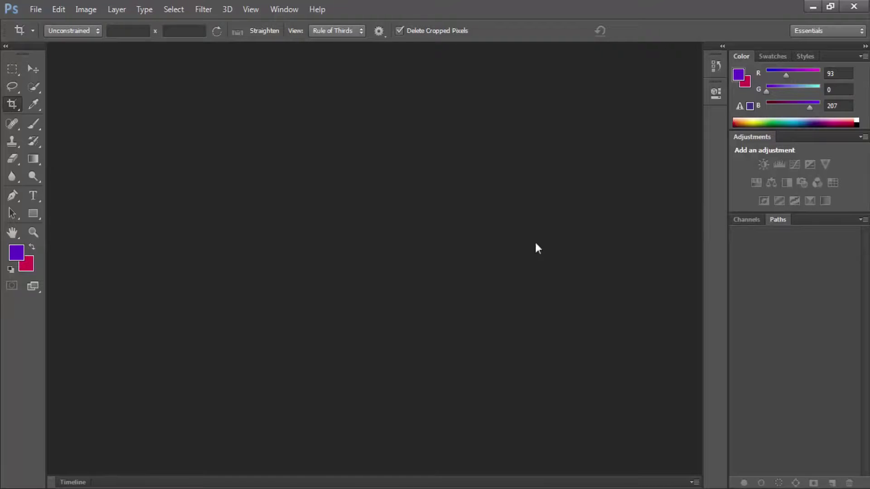
left_click(294, 10)
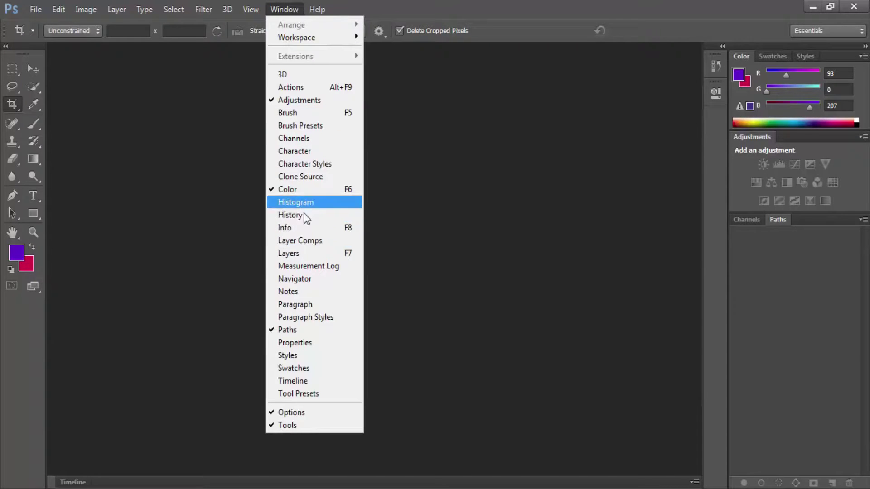
left_click(312, 259)
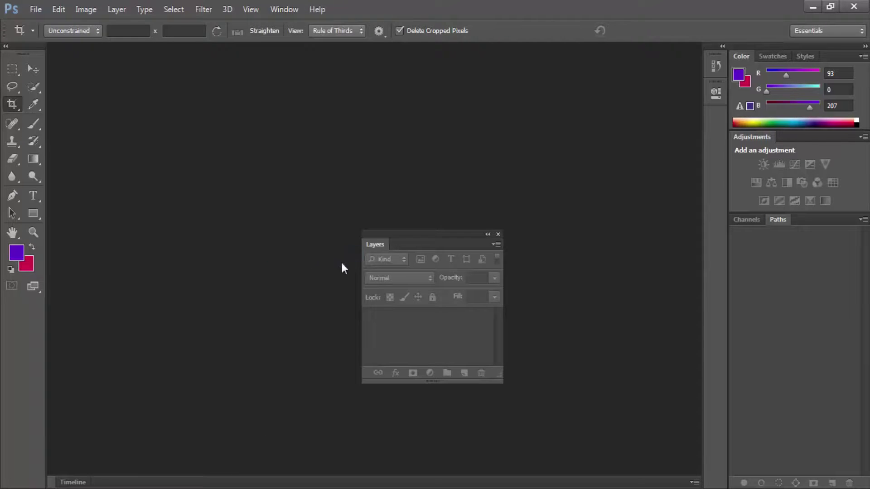
left_click_drag(371, 246, 752, 222)
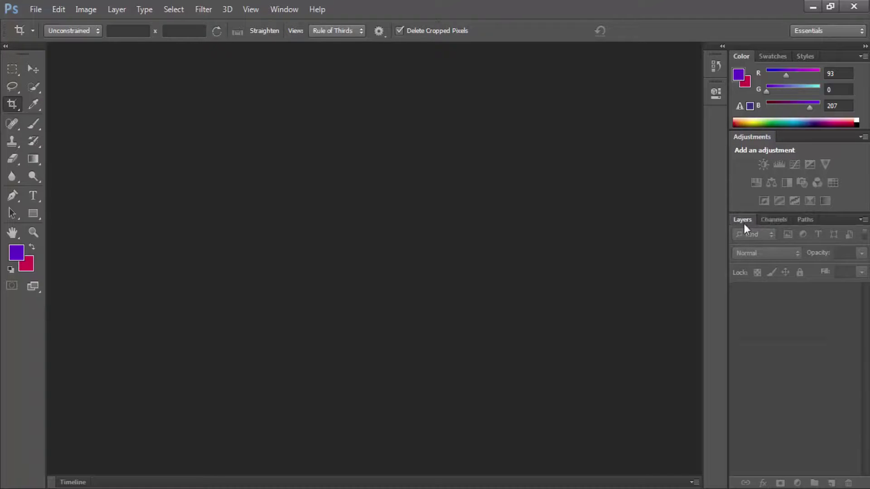
left_click(284, 9)
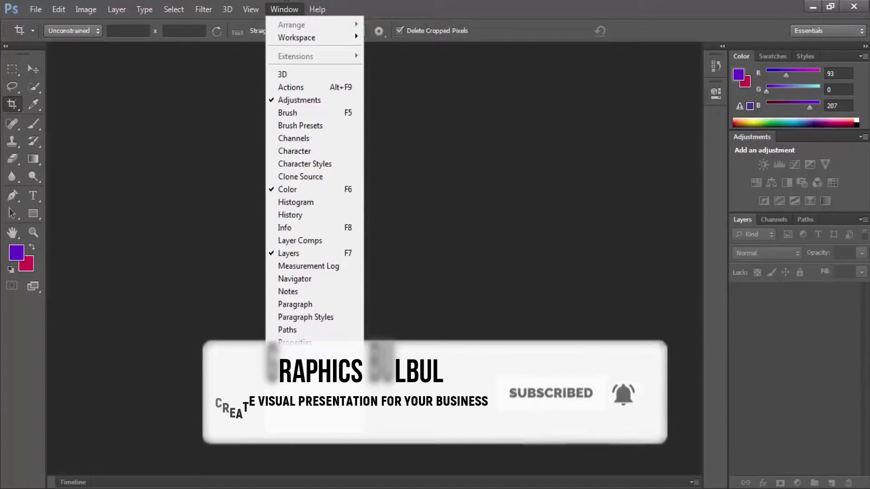
Show the Timeline panel, close it, then shrink and close the empty bottom panel group.
left_click(314, 381)
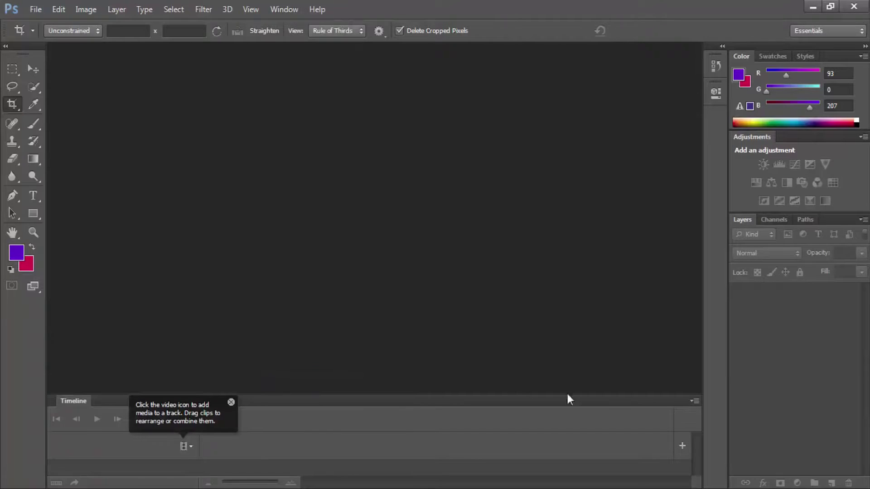
left_click(694, 401)
left_click(714, 373)
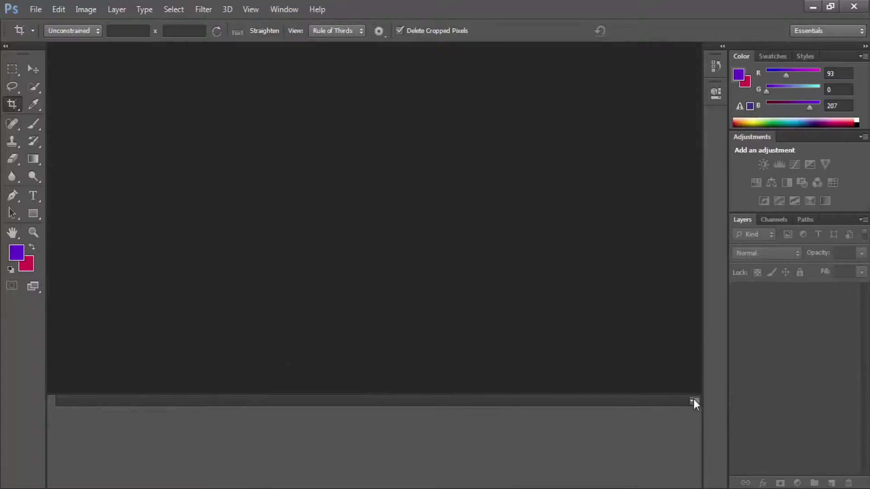
left_click_drag(307, 394, 306, 459)
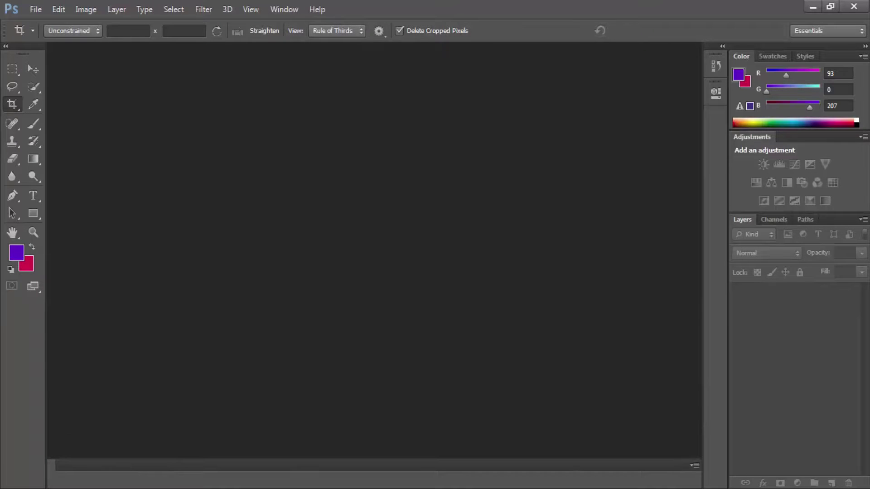
right_click(287, 457)
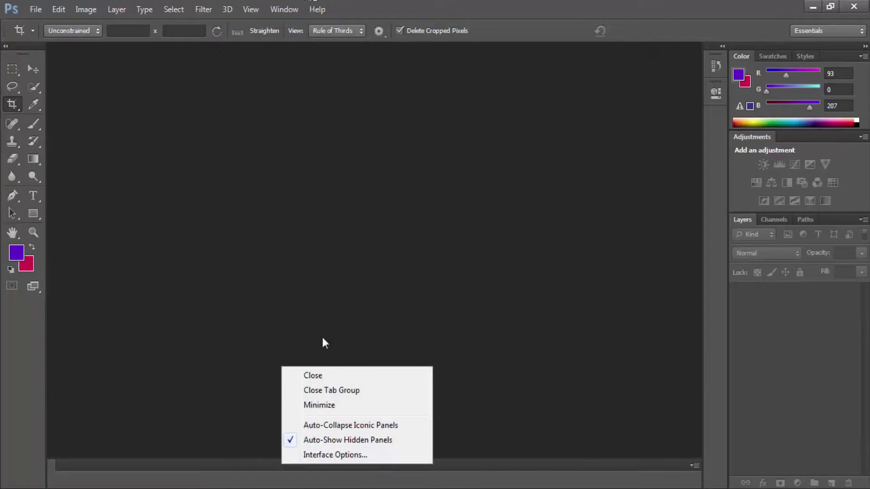
left_click(329, 377)
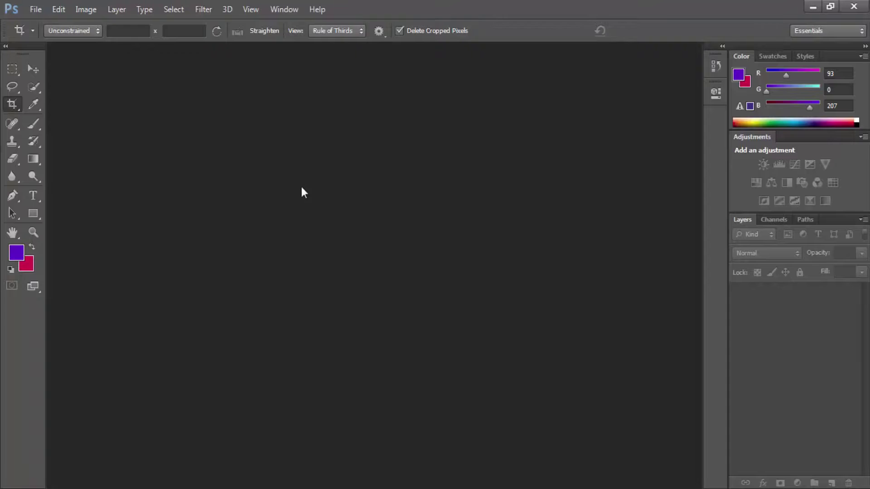
Open person-864804_1920.jpg from the workspace and select the Move tool.
double_click(318, 168)
left_click(372, 223)
double_click(373, 224)
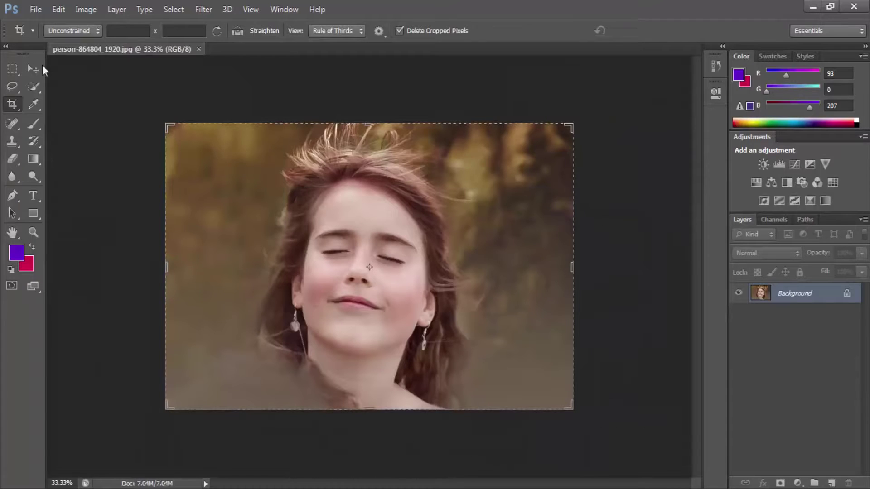
left_click(33, 69)
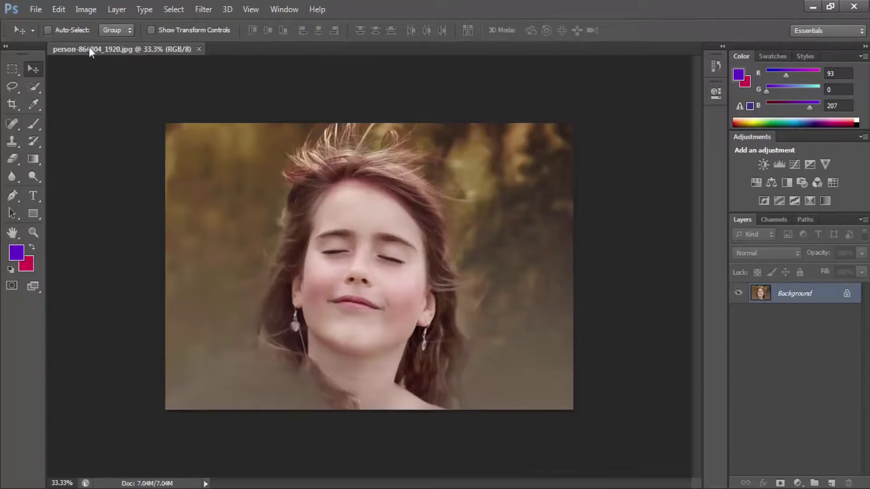
left_click(36, 10)
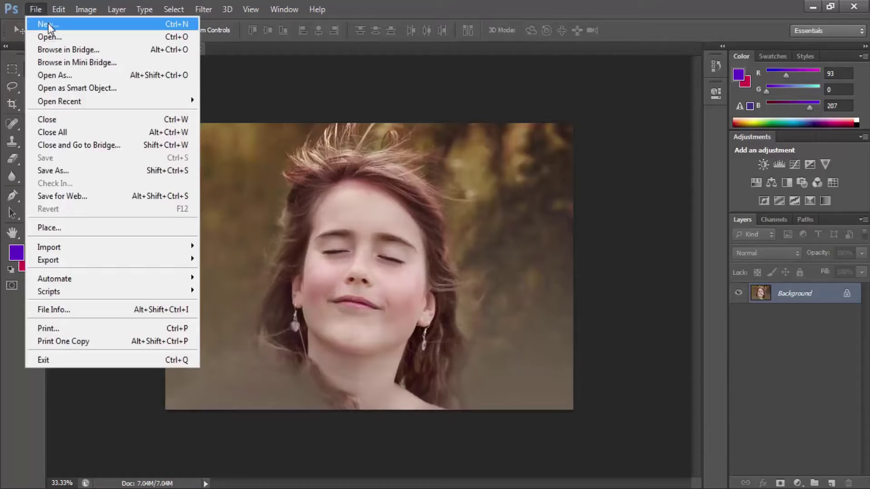
Create a default blank document, pick the Type tool, then close Untitled-1.
left_click(48, 25)
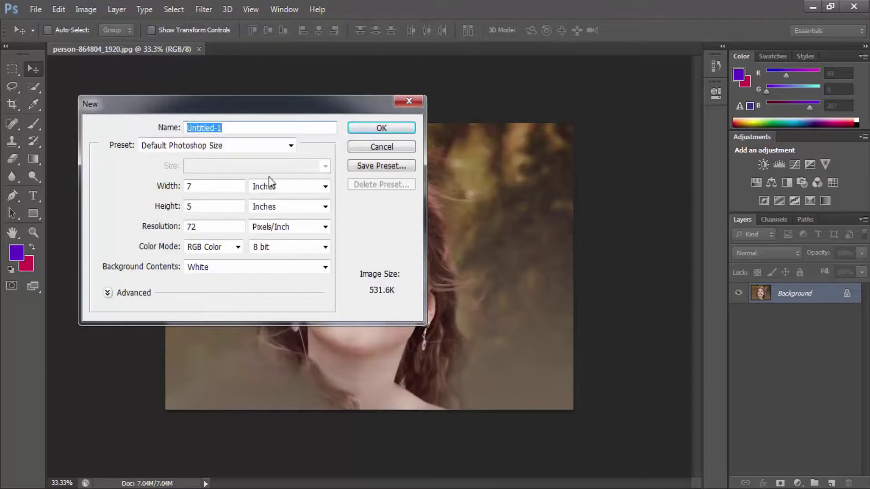
left_click(381, 129)
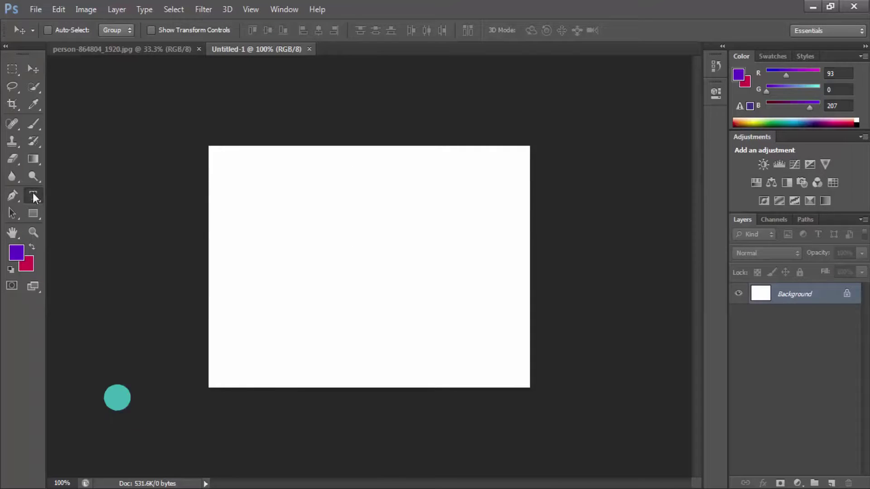
key("t")
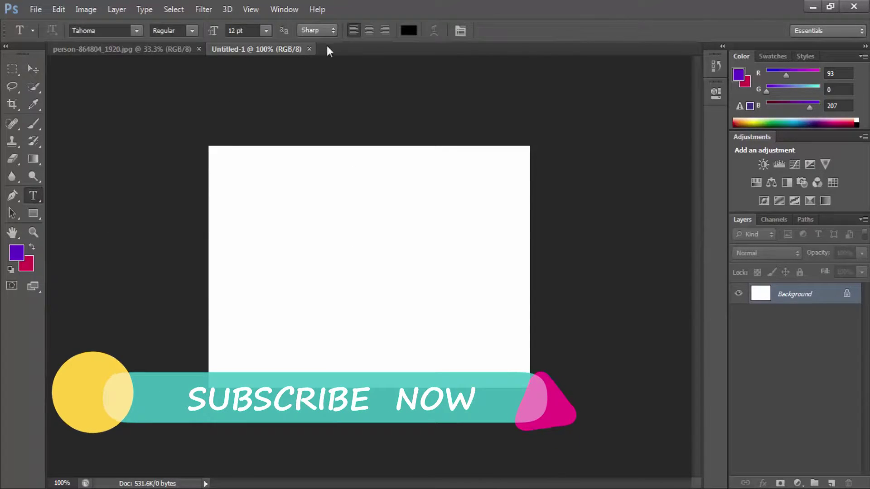
left_click(309, 49)
left_click(36, 9)
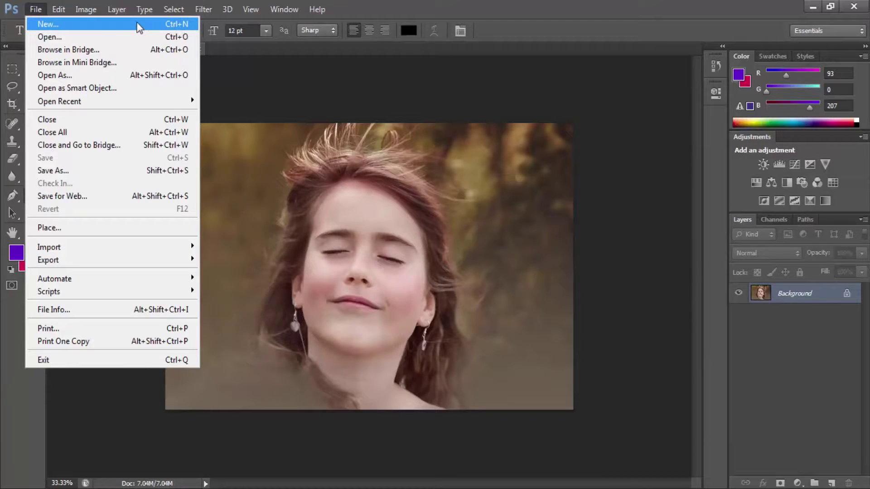
Inspect width and height in a new New-document dialog, cancel it, and minimize Photoshop.
left_click(117, 25)
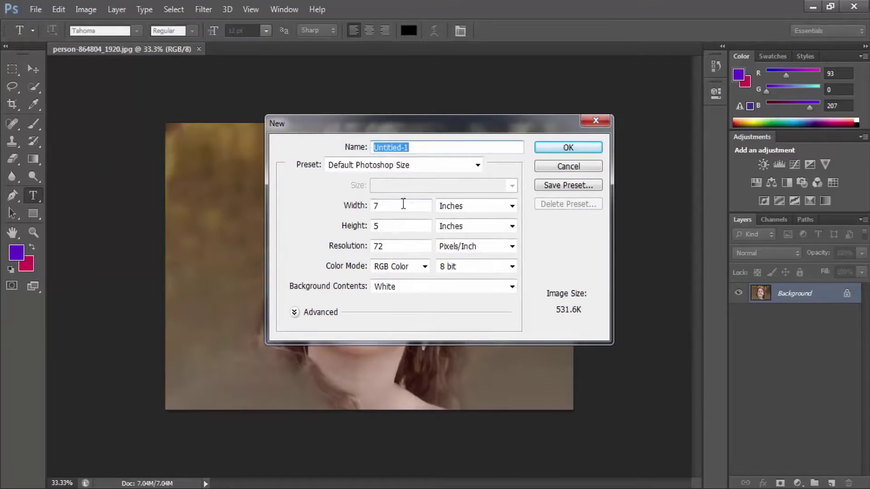
double_click(406, 207)
double_click(402, 226)
double_click(404, 205)
left_click(401, 205)
double_click(411, 205)
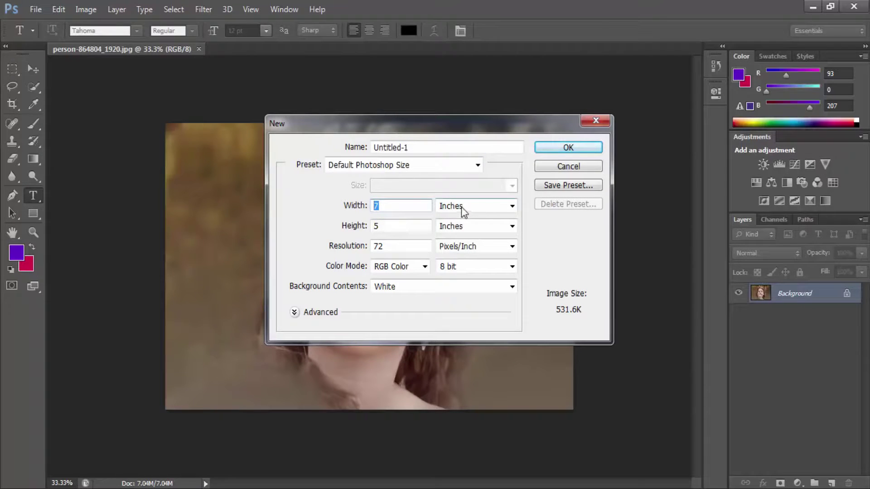
left_click(558, 167)
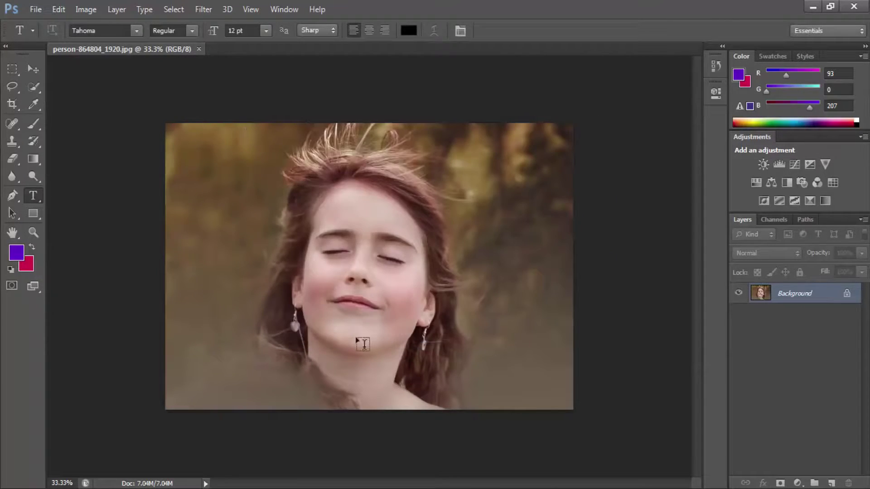
left_click(812, 7)
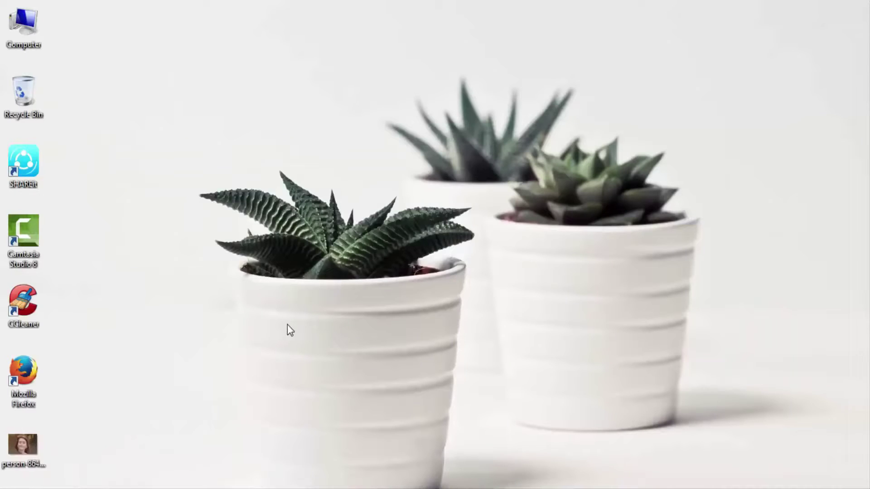
Open the desktop photo's Properties Details tab and check its 1920 × 1281 dimensions.
right_click(32, 450)
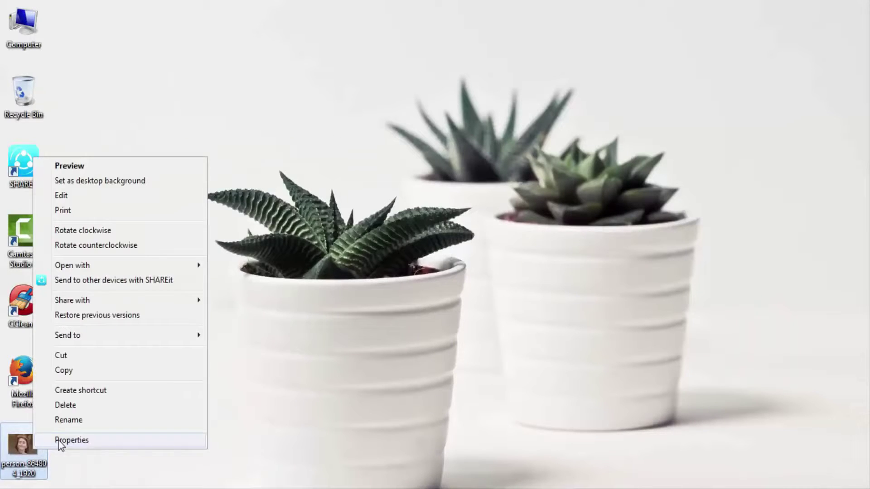
left_click(60, 440)
left_click(118, 174)
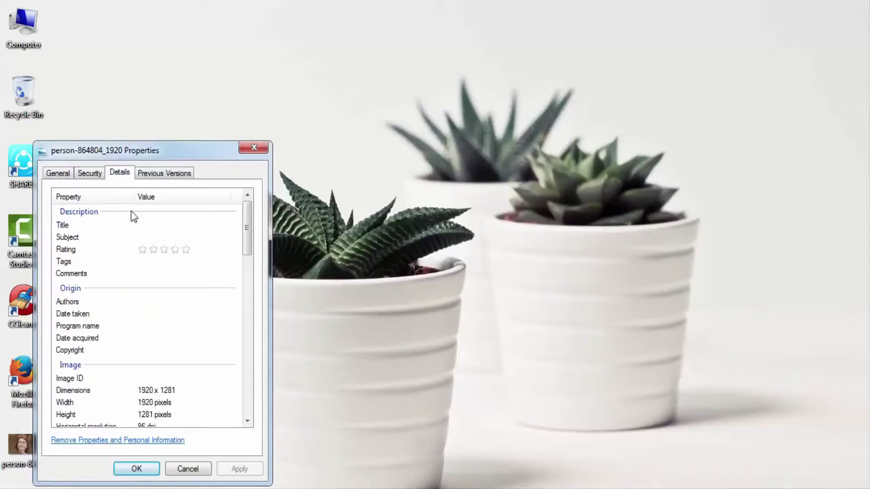
scroll(140, 345, "down", 2)
left_click(139, 336)
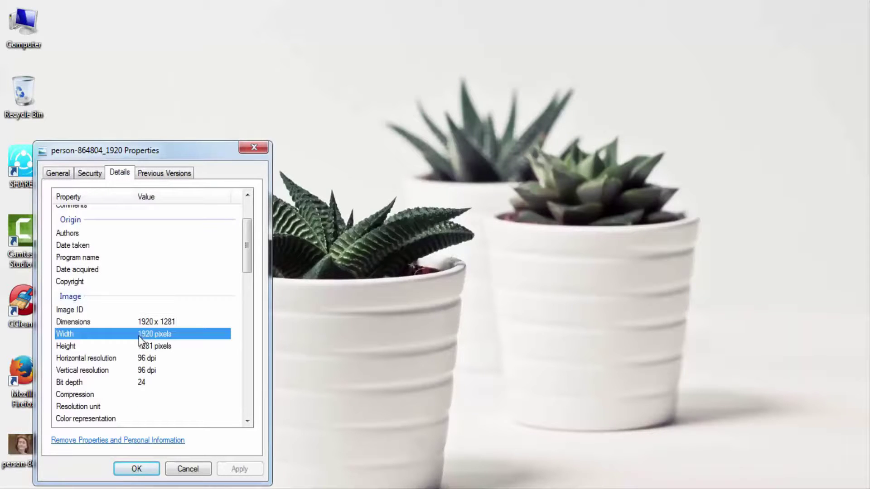
left_click(140, 349)
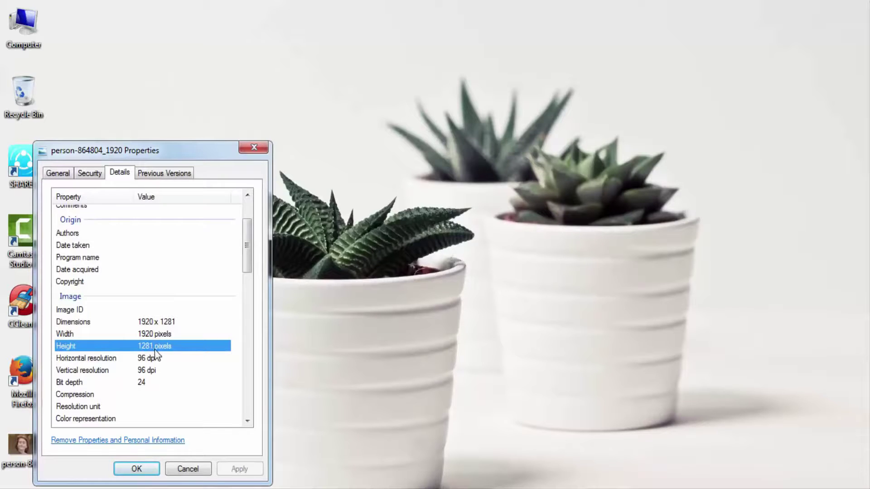
left_click(77, 335)
left_click(139, 349)
left_click(148, 333)
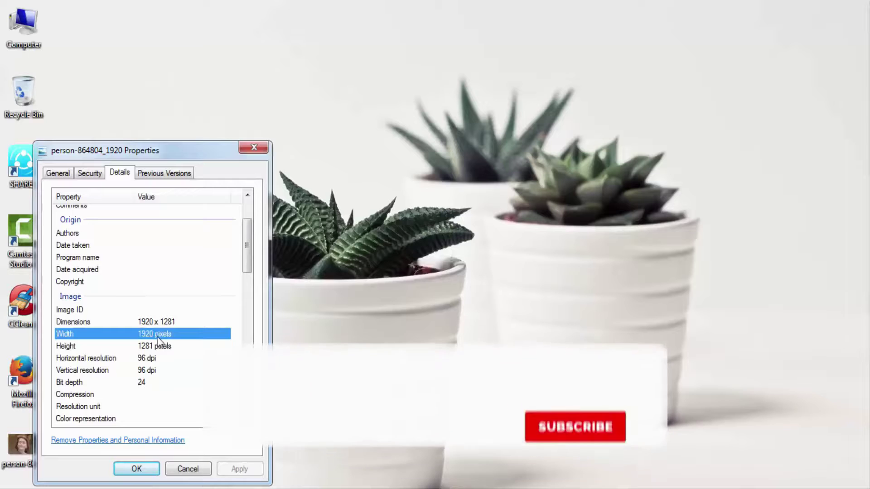
Check the 96 dpi resolutions, close Properties, and open the photo in Photo Viewer.
left_click(149, 358)
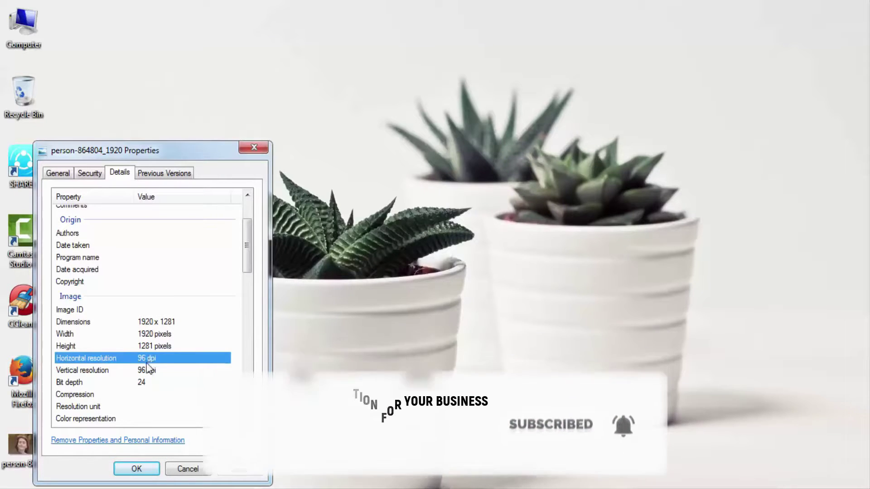
left_click(135, 369)
left_click(93, 358)
left_click(110, 371)
left_click(152, 358)
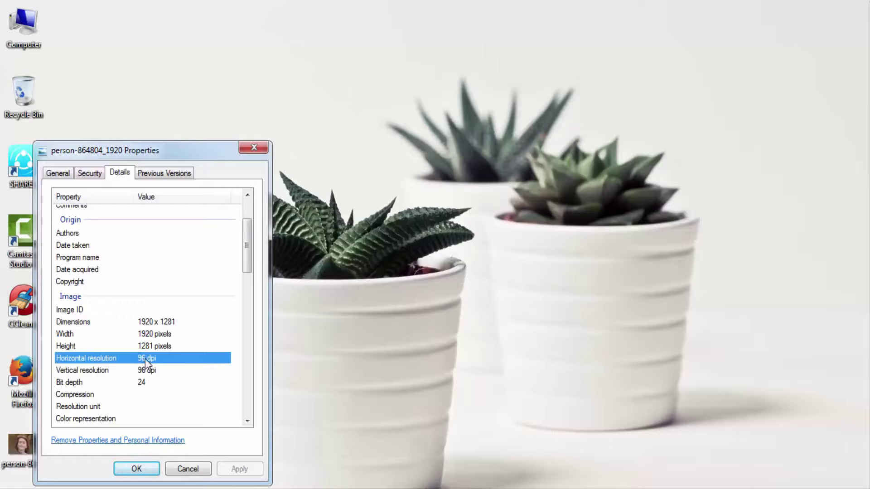
left_click(149, 347)
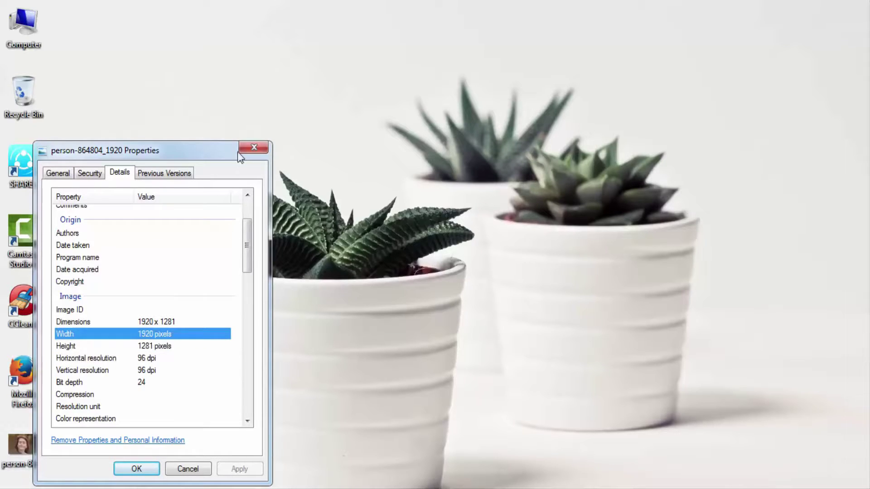
left_click(248, 148)
double_click(22, 454)
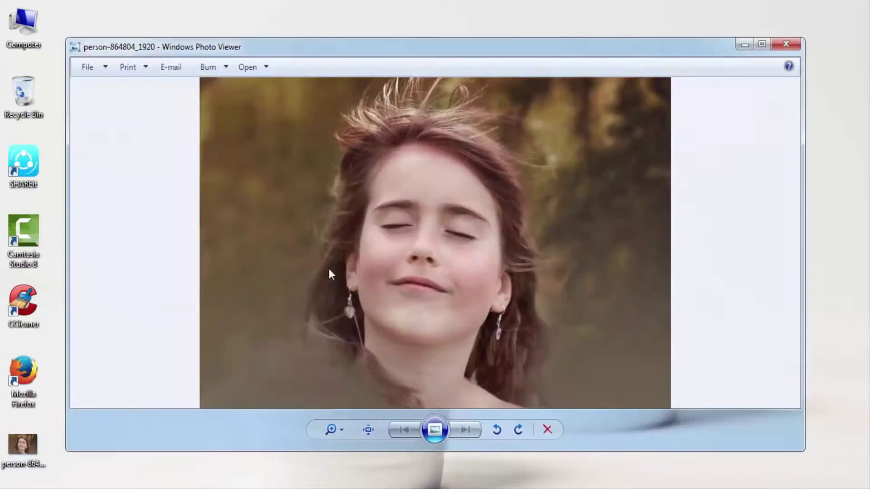
Close Photo Viewer and set a new Photoshop document to 1920 × 1080 pixels.
left_click(786, 44)
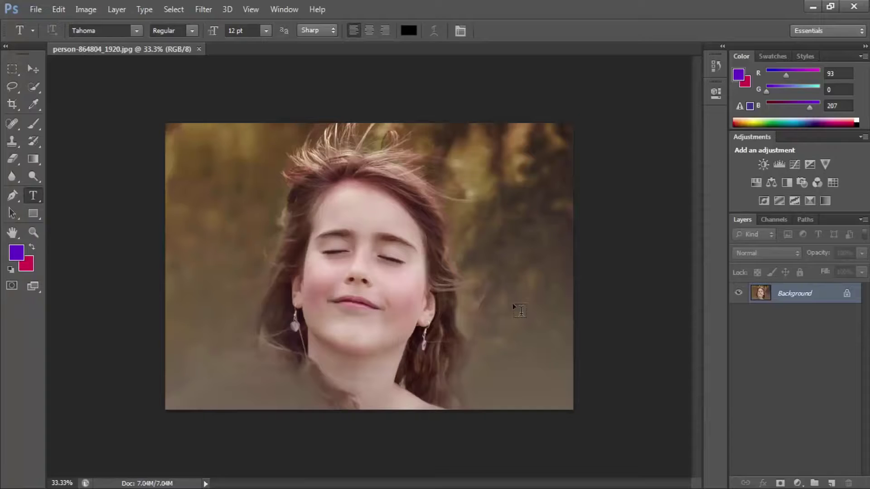
key("ctrl+n")
left_click(453, 206)
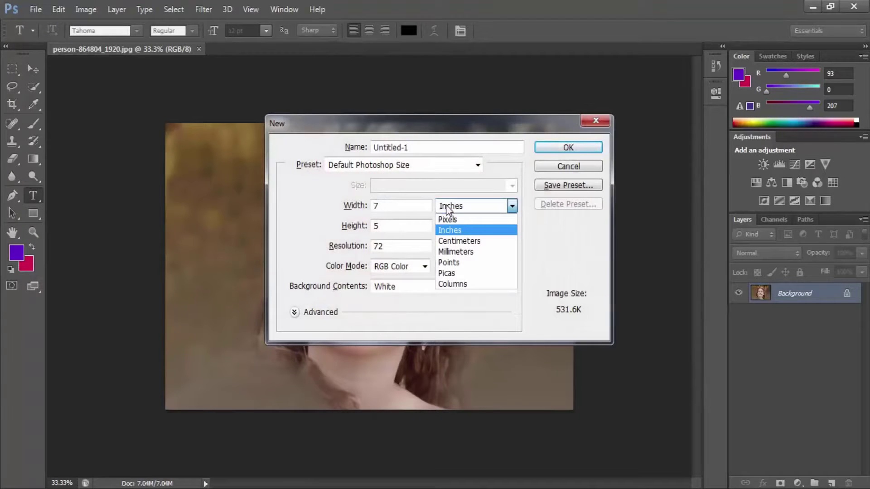
left_click(471, 208)
left_click(457, 217)
double_click(420, 206)
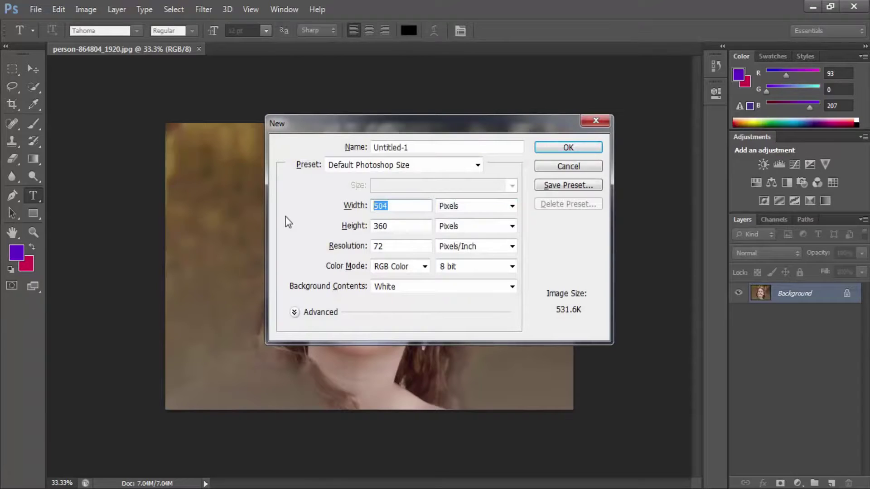
type("1920")
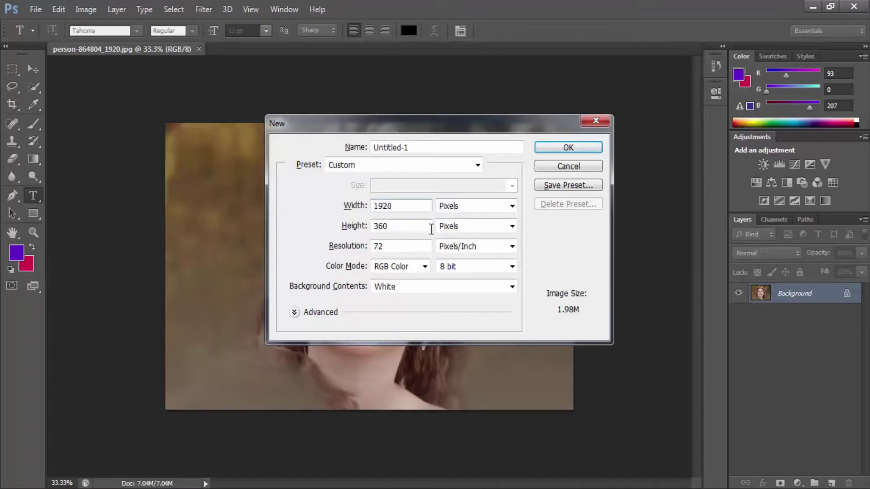
left_click(453, 227)
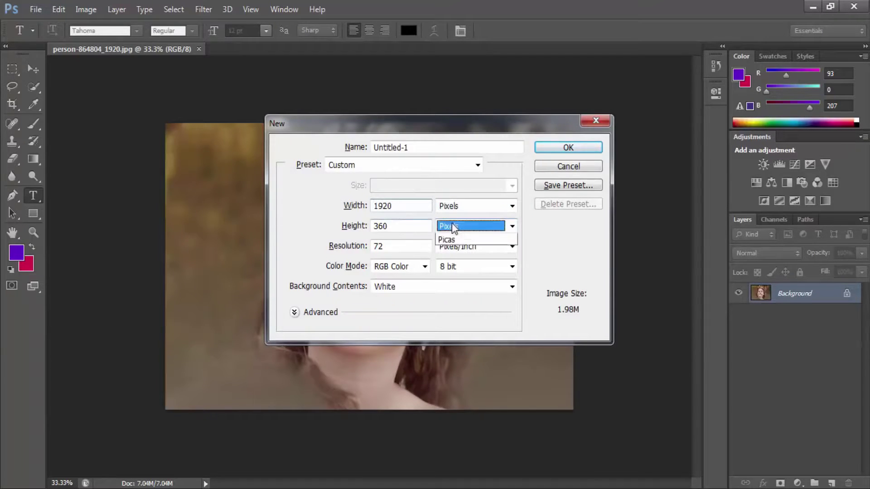
double_click(421, 226)
type("10")
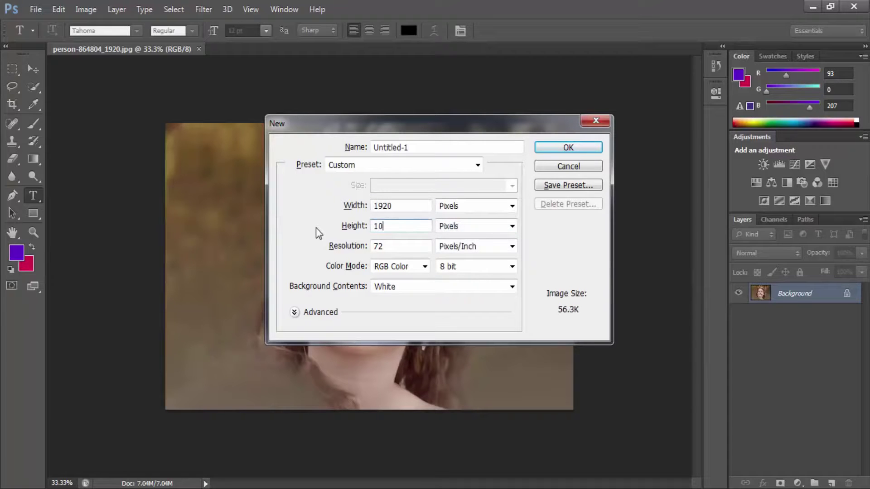
type("80")
Highlight the 1920 and 1080 values and compare Inches versus Pixels units.
left_click_drag(399, 204, 364, 205)
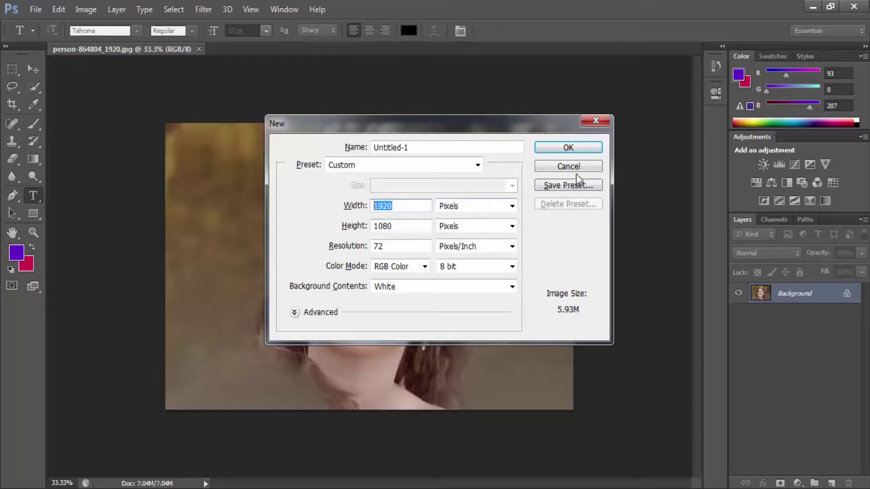
left_click(407, 206)
left_click_drag(413, 207, 358, 206)
left_click(415, 206)
left_click(410, 206)
left_click_drag(419, 207, 356, 209)
left_click(405, 228)
left_click_drag(408, 228, 363, 236)
left_click(397, 229)
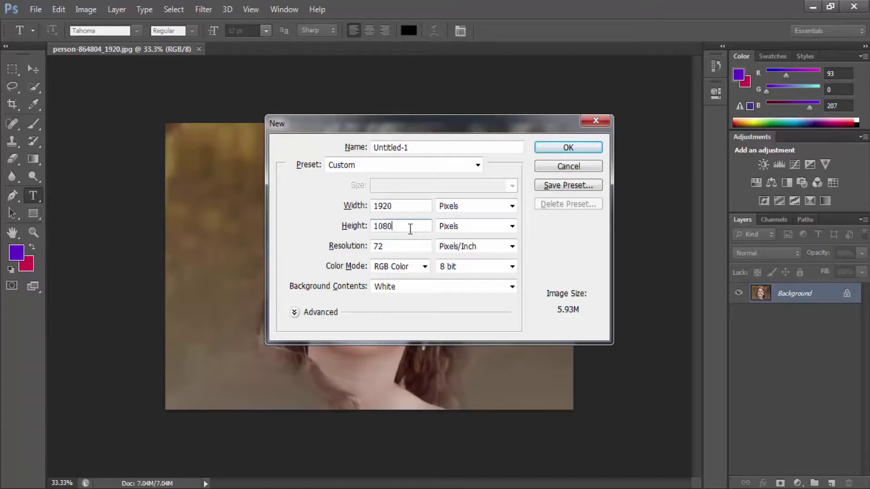
left_click(476, 204)
left_click(474, 215)
left_click(483, 219)
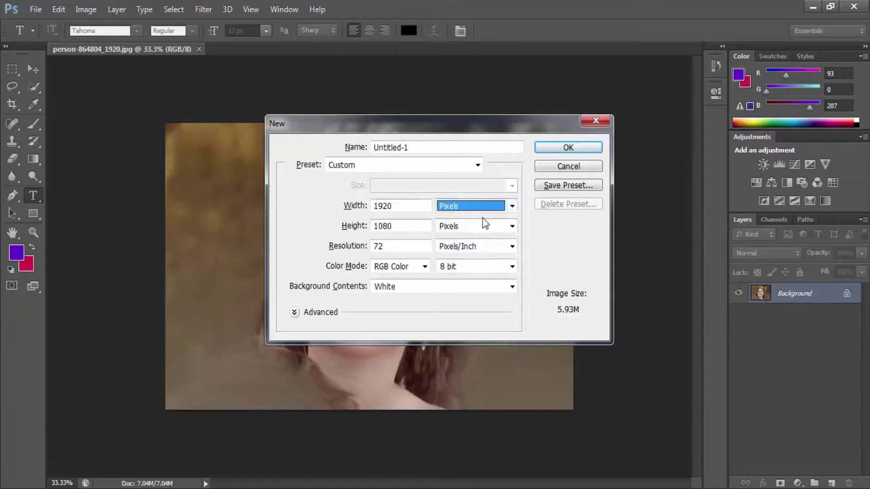
left_click(476, 208)
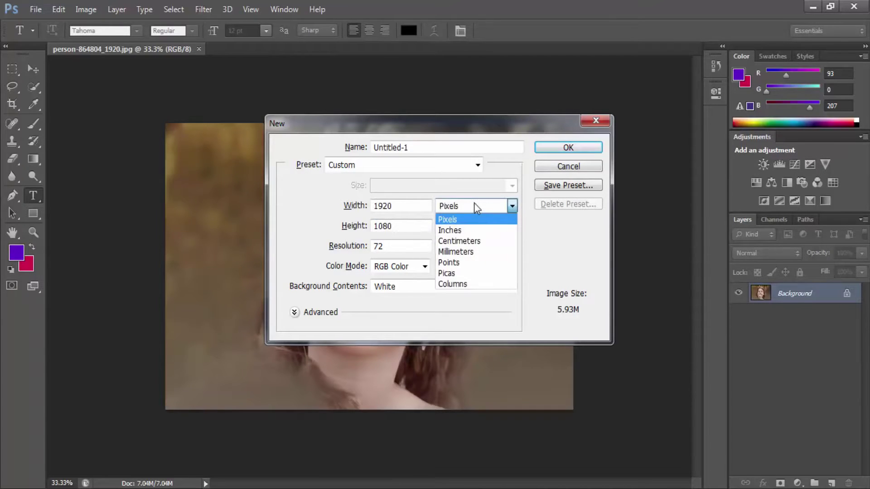
left_click(412, 247)
left_click_drag(414, 247, 352, 247)
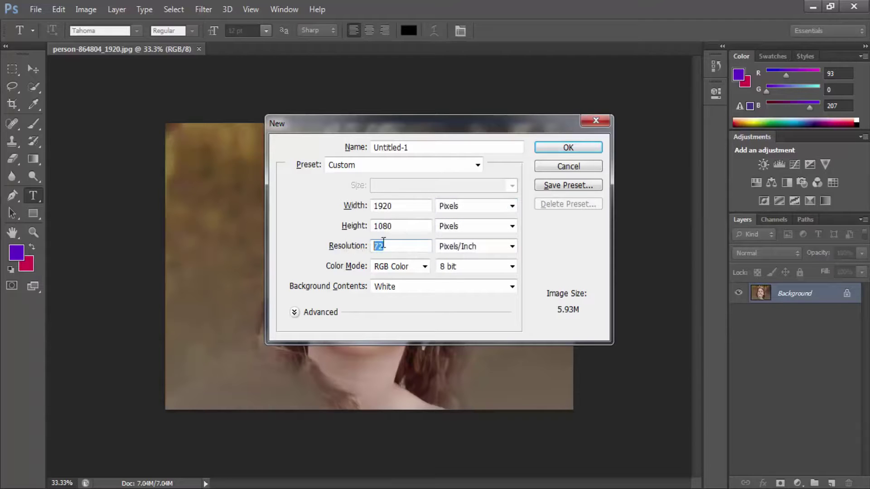
left_click_drag(409, 247, 364, 250)
type("300")
left_click(414, 268)
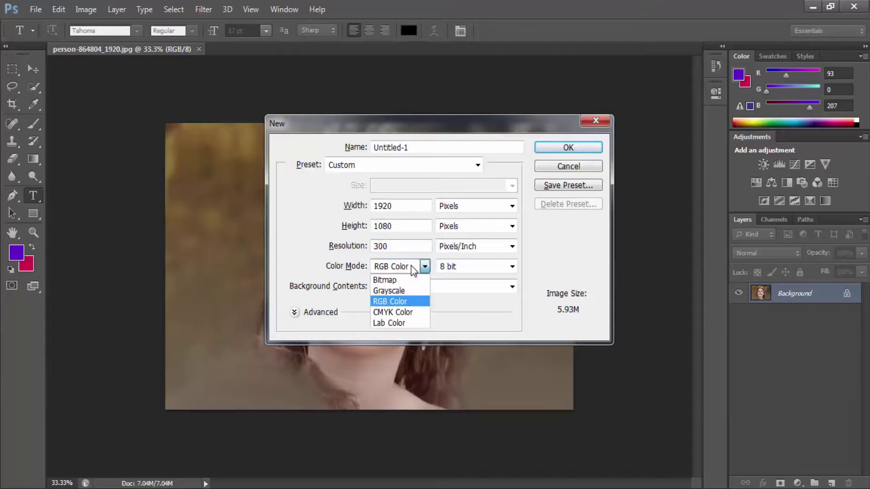
left_click(391, 270)
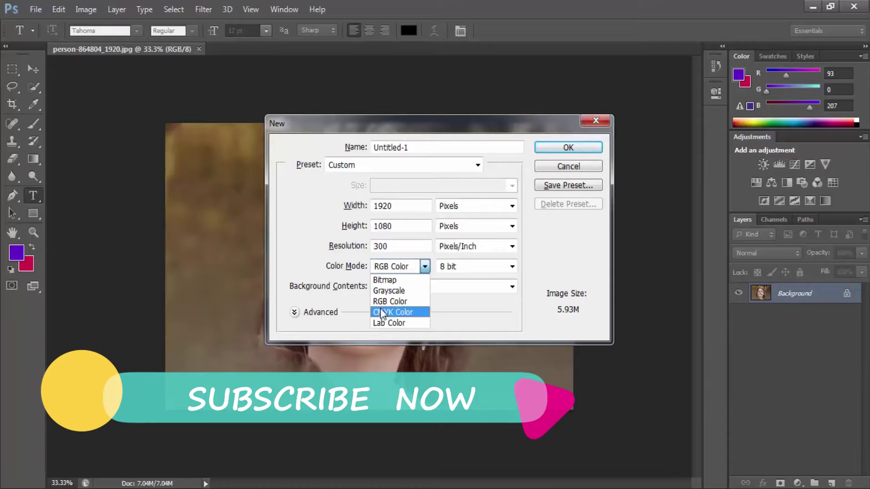
left_click(392, 313)
left_click(393, 271)
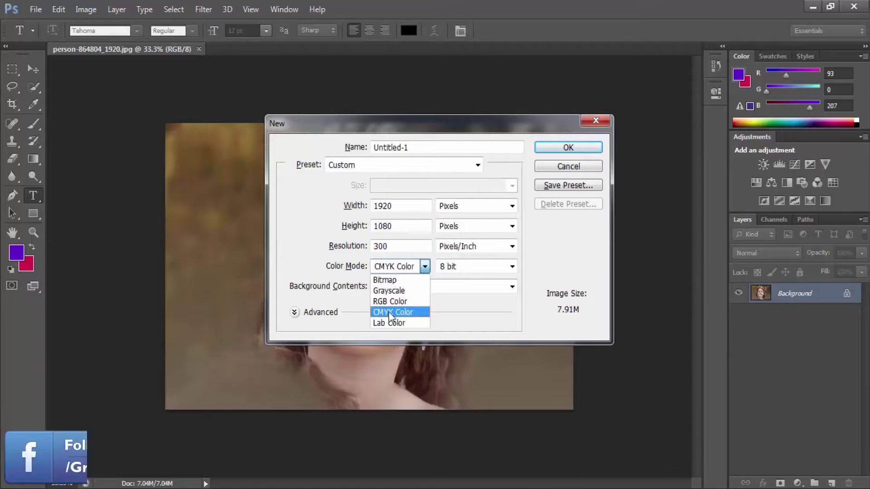
left_click(393, 291)
left_click(395, 268)
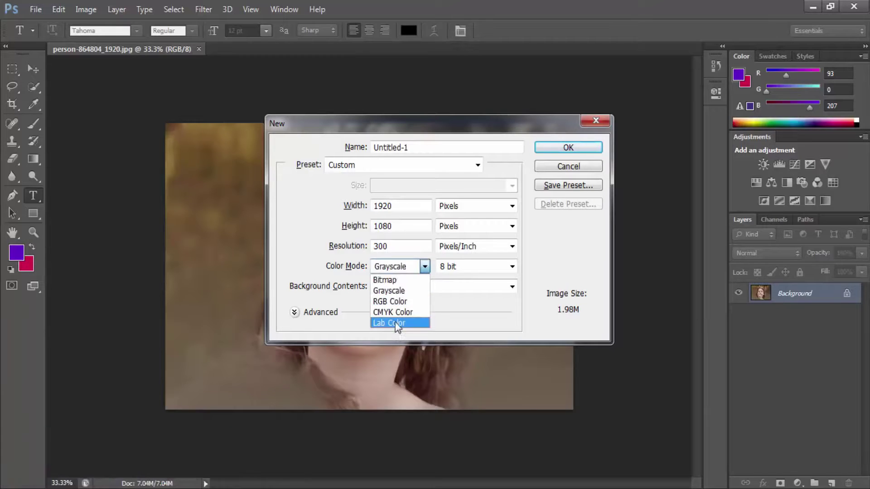
left_click(392, 323)
left_click(398, 271)
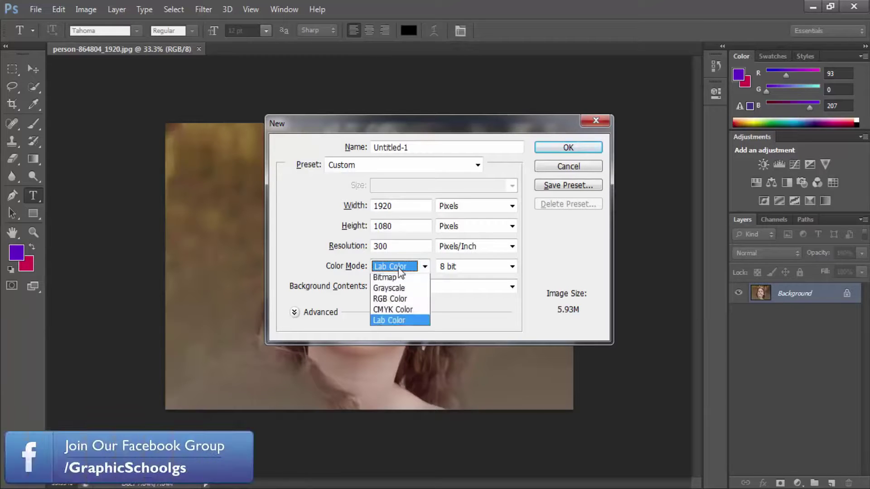
left_click(396, 301)
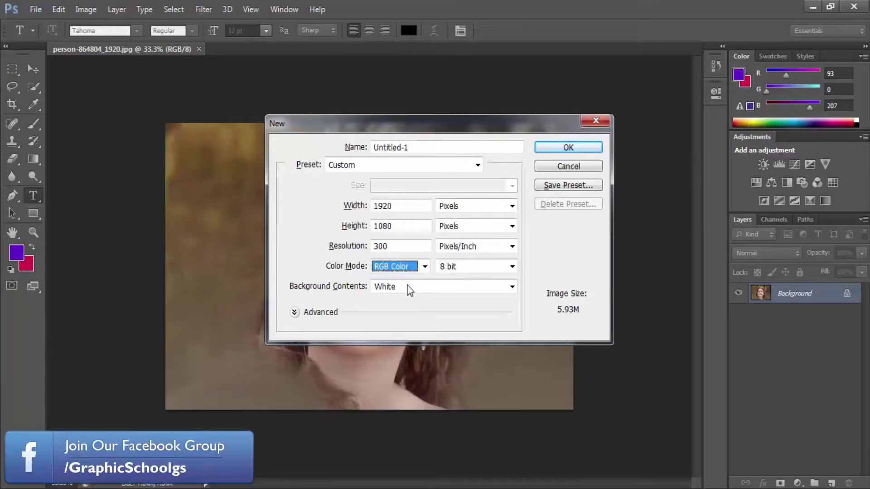
left_click(408, 289)
left_click(305, 290)
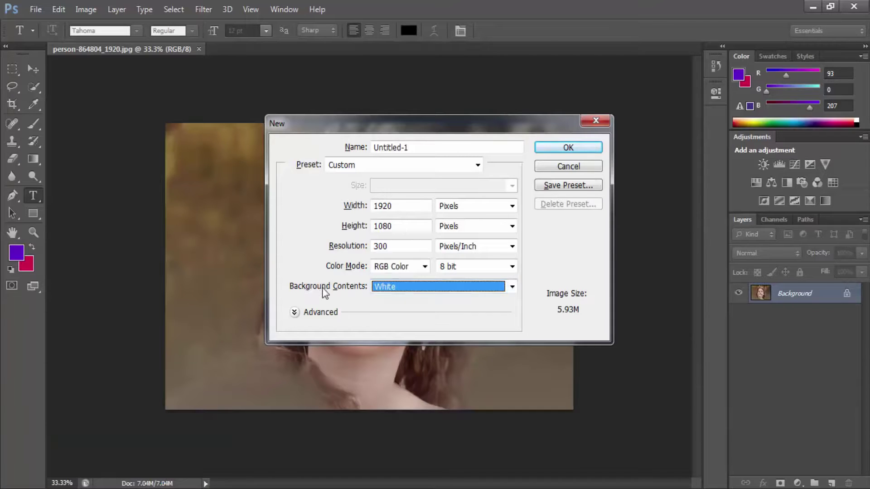
left_click(411, 286)
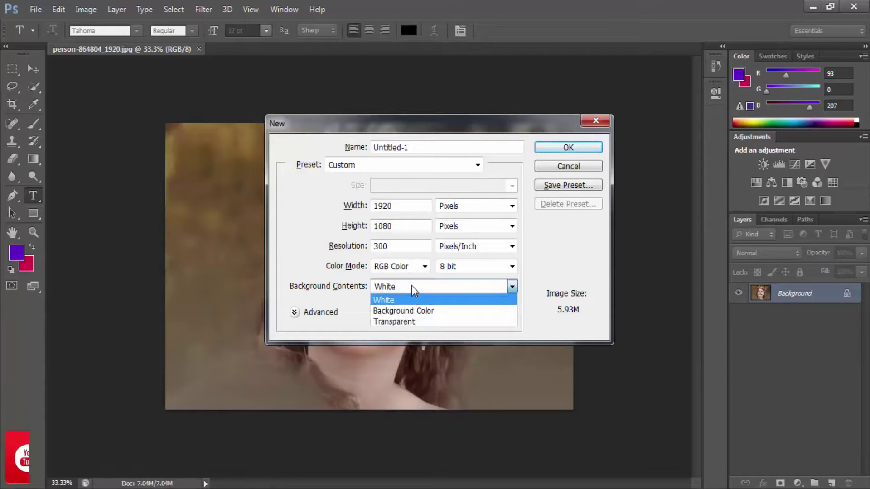
left_click(393, 300)
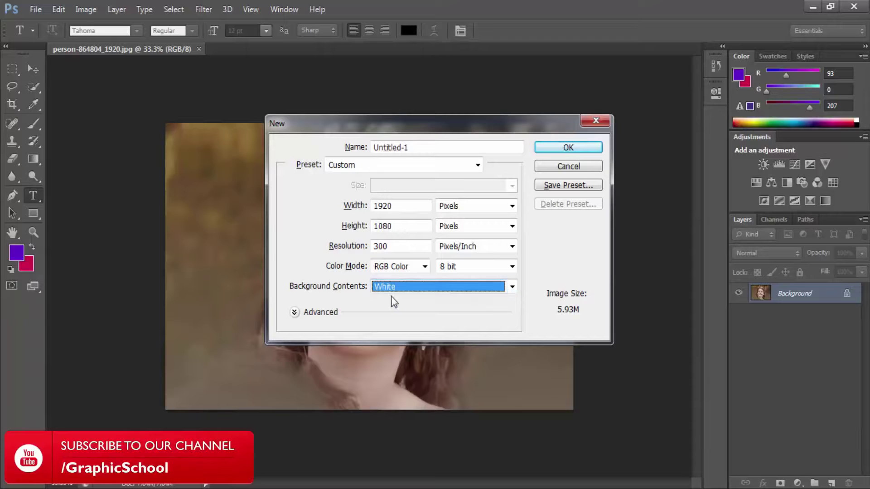
left_click(568, 148)
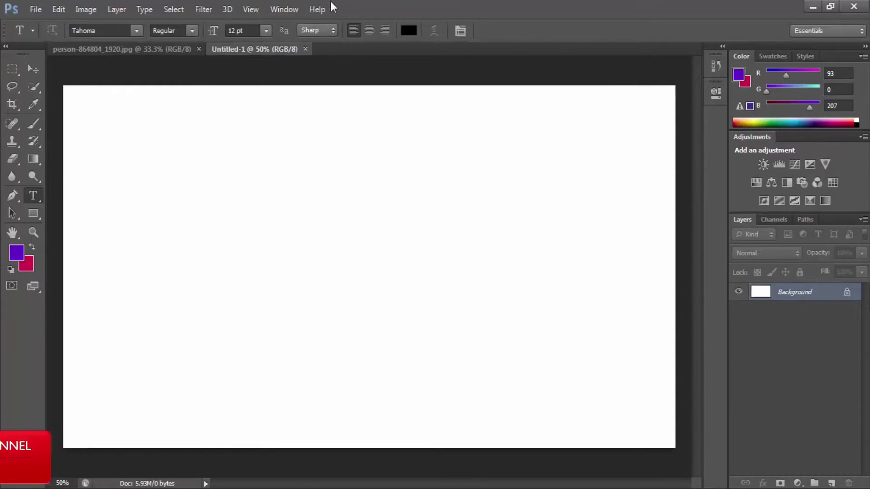
left_click(306, 49)
key("ctrl+n")
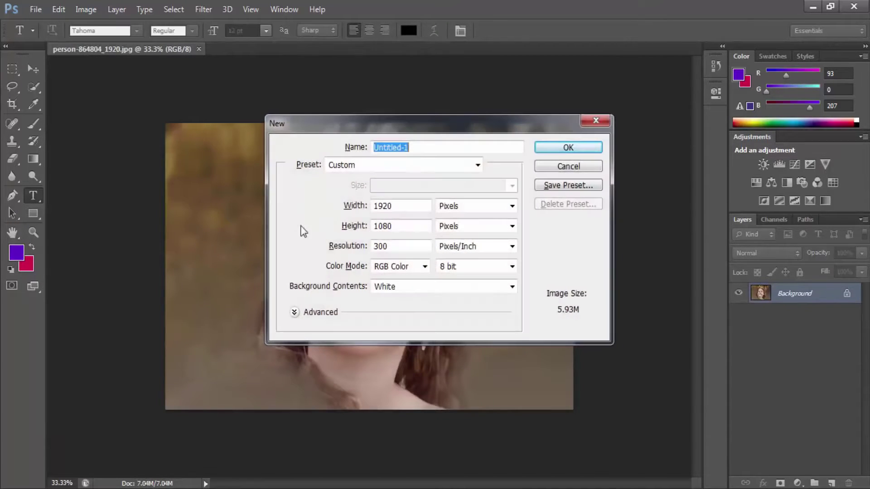
left_click(397, 269)
left_click(398, 297)
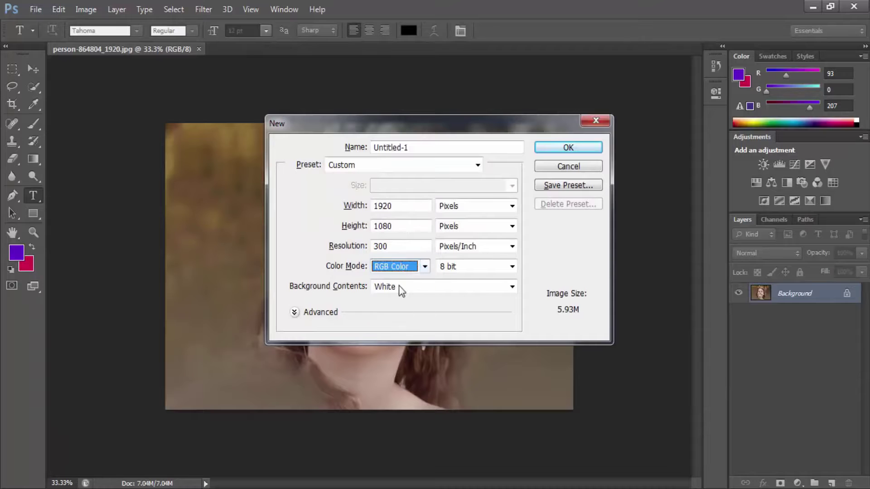
left_click(402, 312)
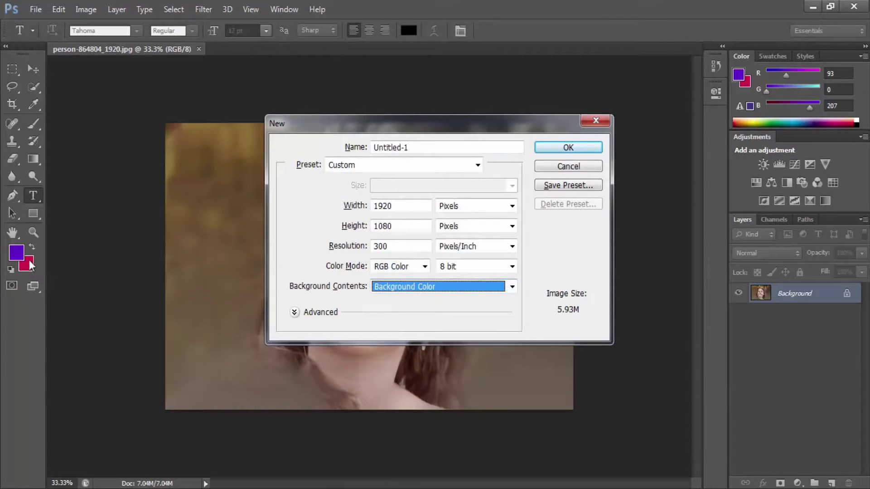
left_click(582, 144)
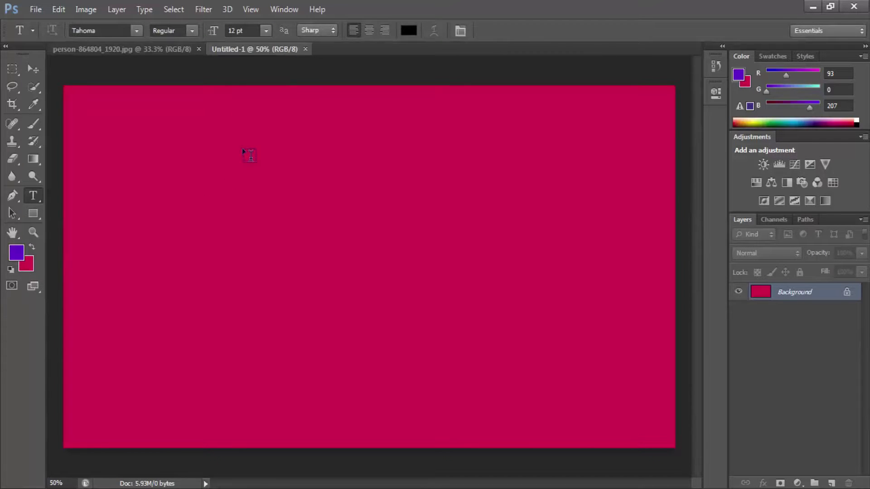
left_click(305, 49)
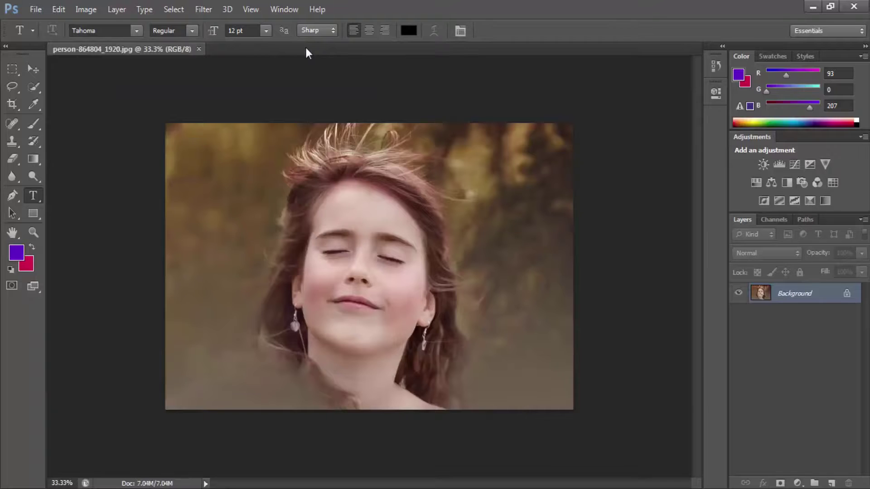
key("ctrl+n")
left_click(402, 287)
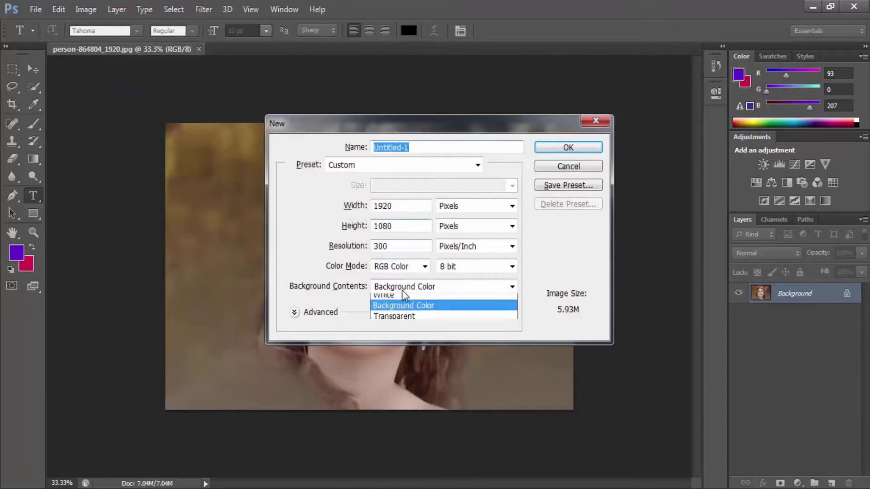
left_click(392, 322)
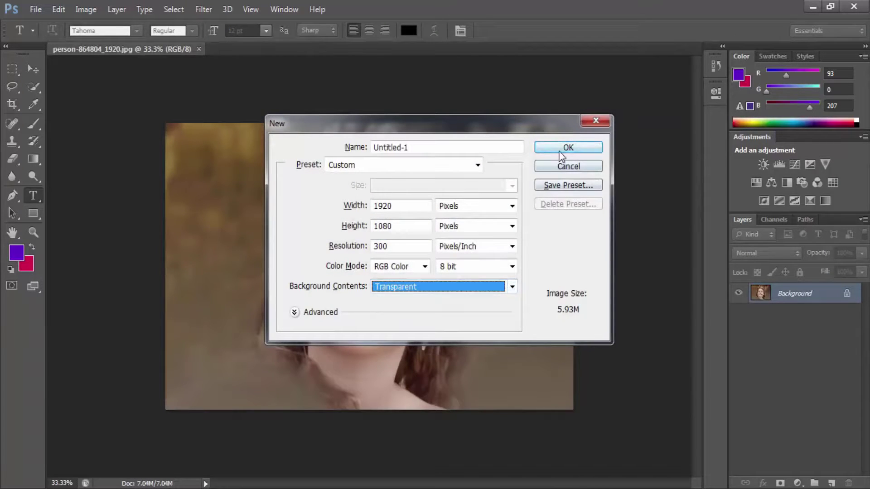
left_click(560, 153)
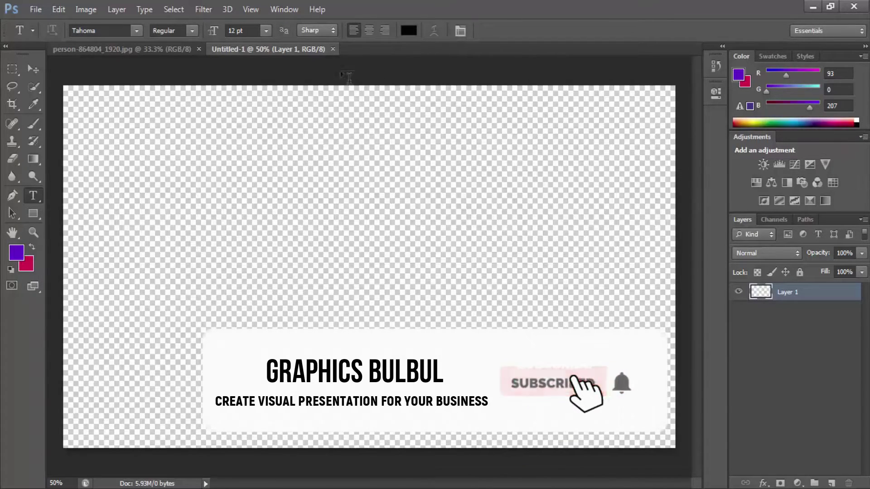
left_click(333, 48)
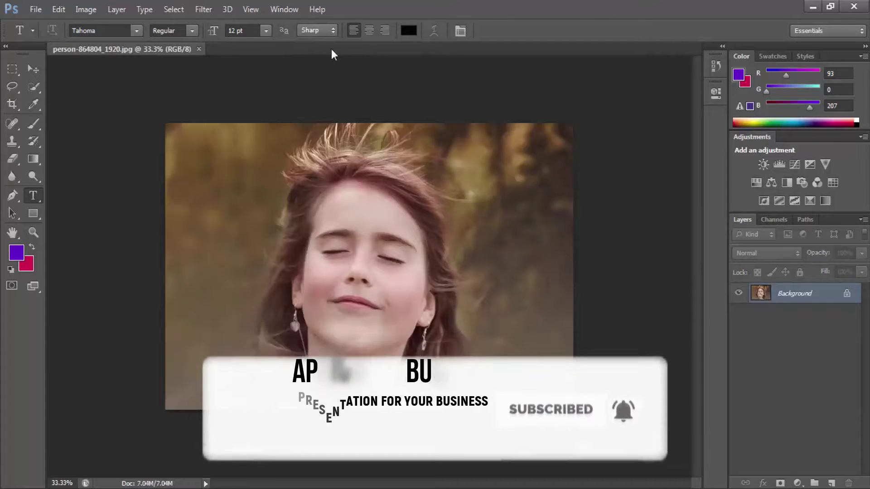
key("ctrl+n")
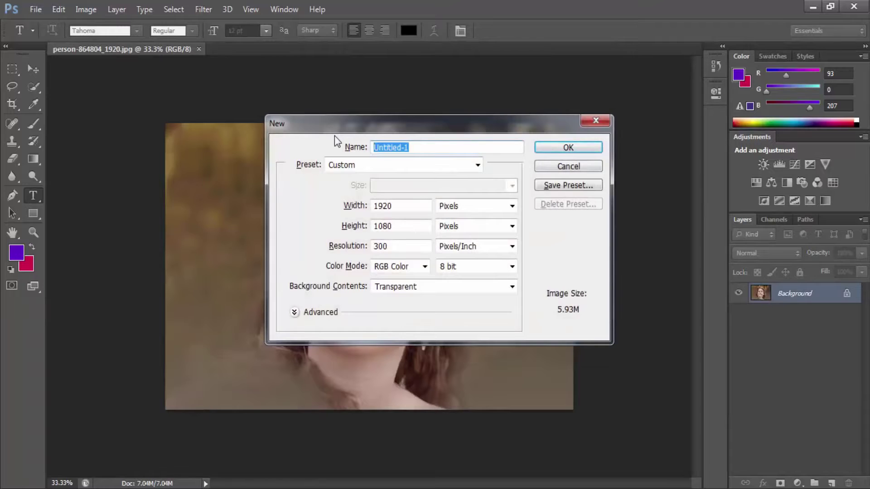
type("name")
left_click(565, 146)
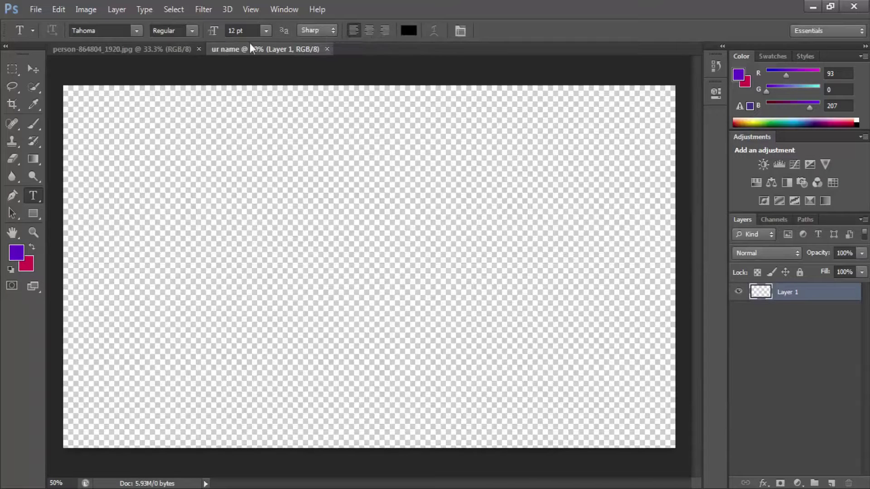
left_click(327, 49)
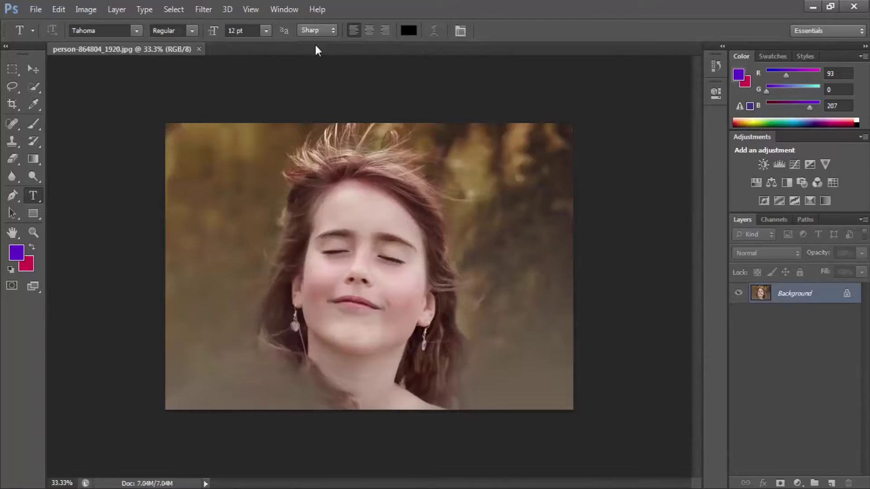
Start a new document and look at the U.S. Paper preset with Letter size.
key("ctrl+n")
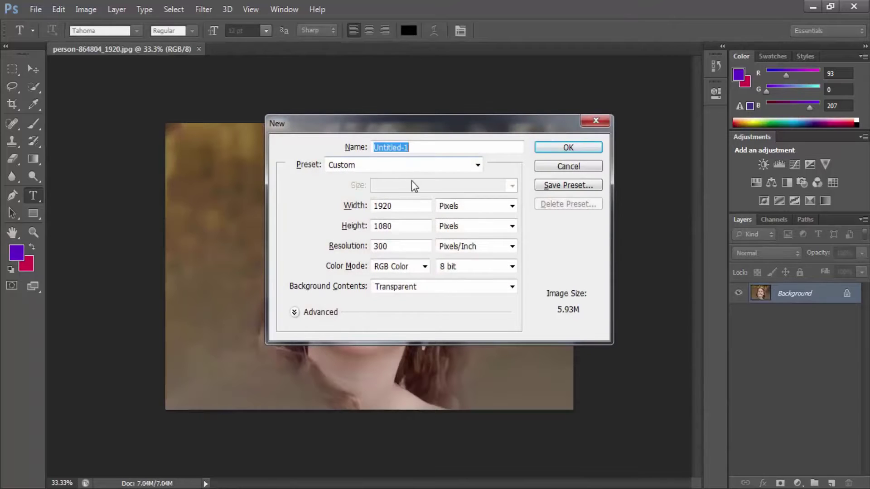
left_click(385, 166)
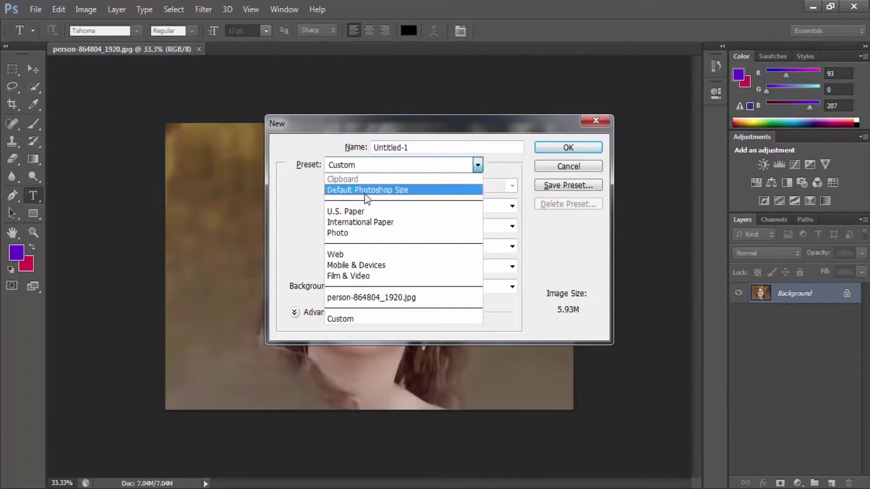
left_click(358, 211)
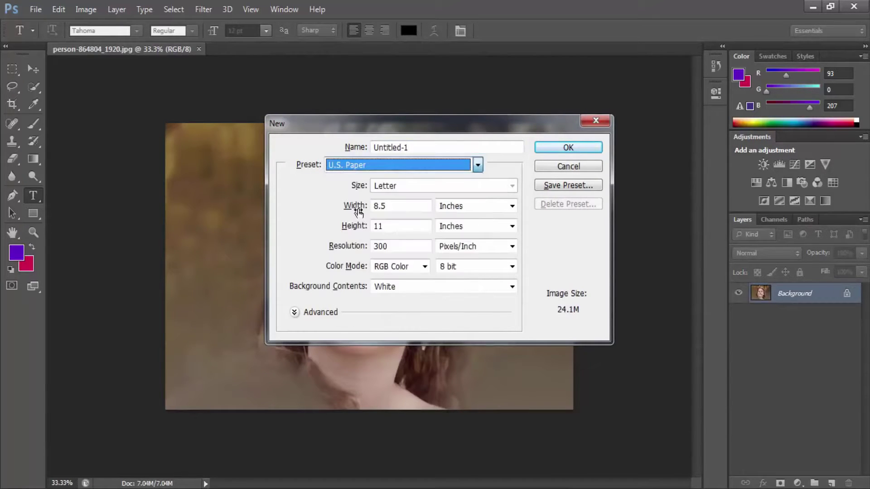
left_click(397, 185)
left_click(388, 190)
Switch the new-document preset to Photo.
left_click(364, 172)
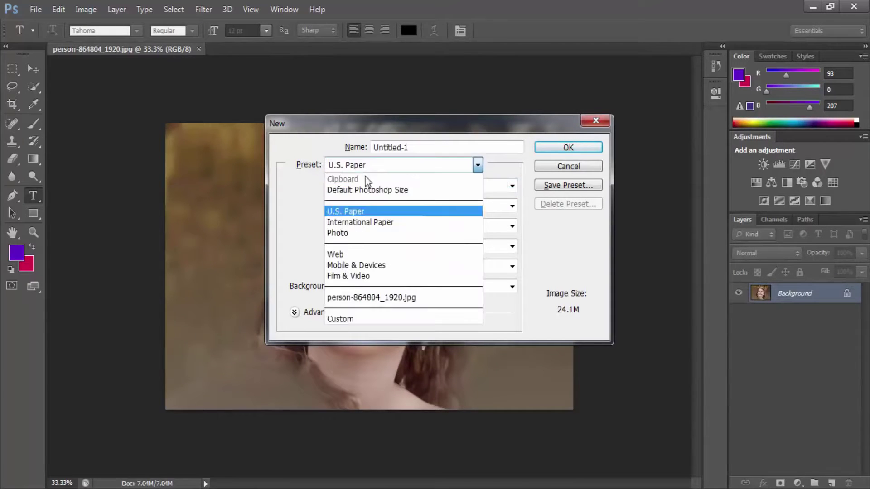
left_click(352, 233)
left_click(387, 170)
left_click(356, 233)
left_click(375, 166)
left_click(348, 233)
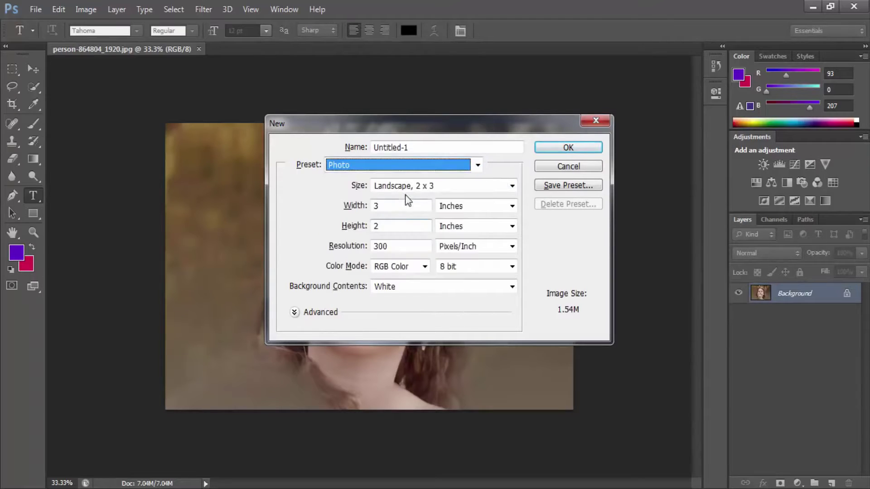
Try the Landscape 5 x 7, 4 x 6 and Portrait 2 x 3, 5 x 7, 8 x 10 photo sizes.
left_click(406, 186)
left_click(397, 219)
left_click(409, 182)
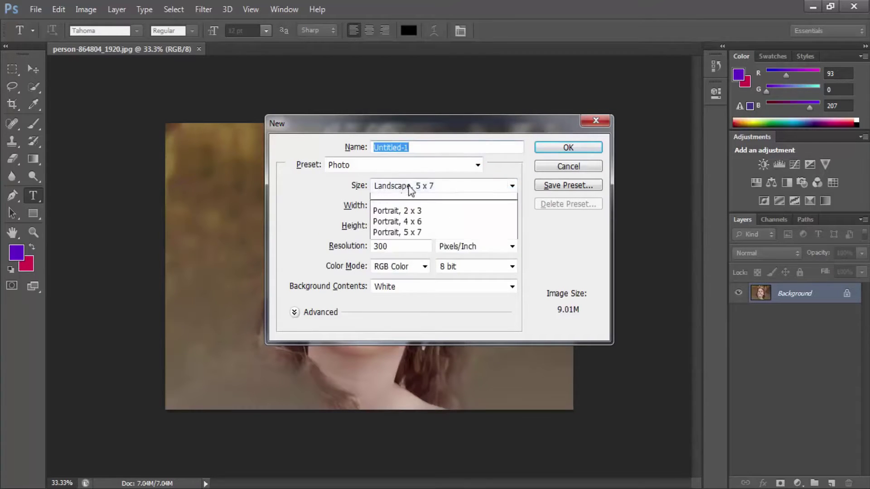
left_click(400, 206)
left_click(413, 187)
left_click(405, 253)
left_click(409, 187)
left_click(402, 271)
left_click(413, 188)
left_click(405, 285)
Pick Landscape 2 x 3 in pixels (900 × 600) and create the white document.
left_click(456, 206)
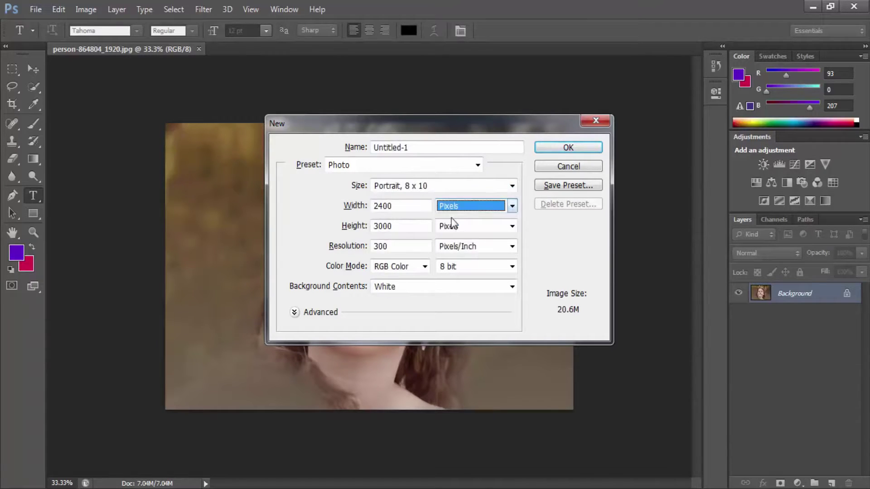
double_click(407, 207)
left_click(434, 189)
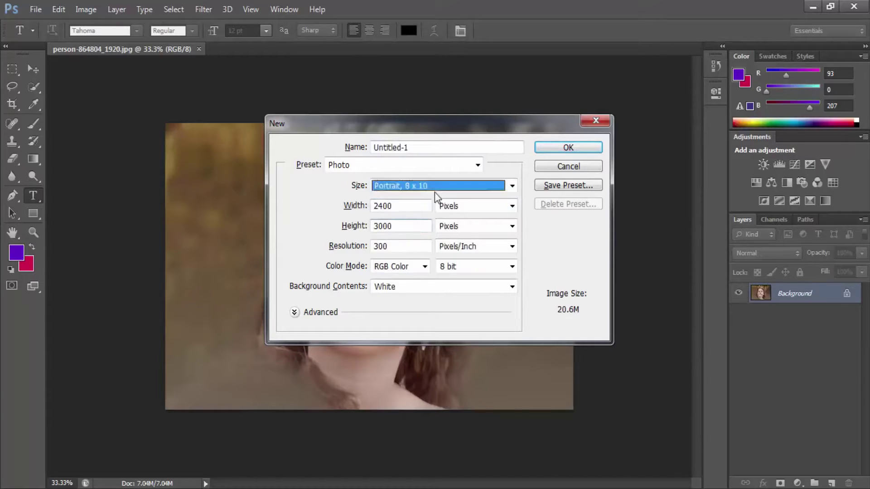
left_click(410, 198)
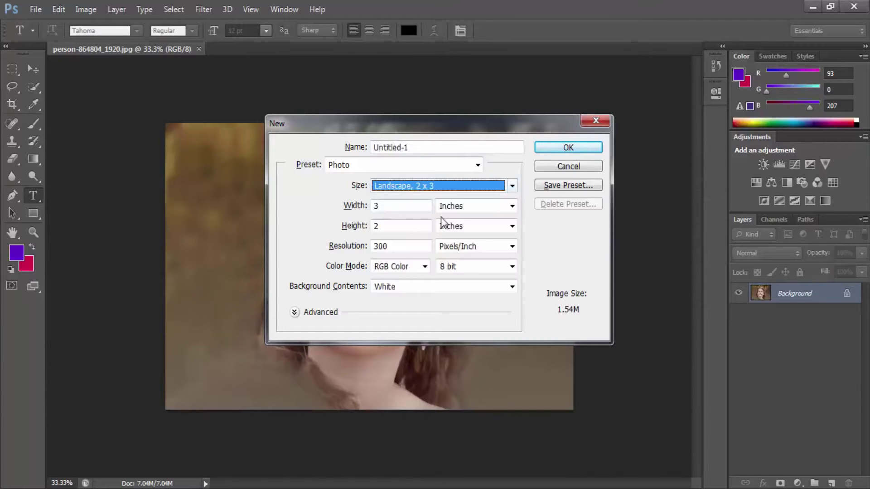
left_click(484, 209)
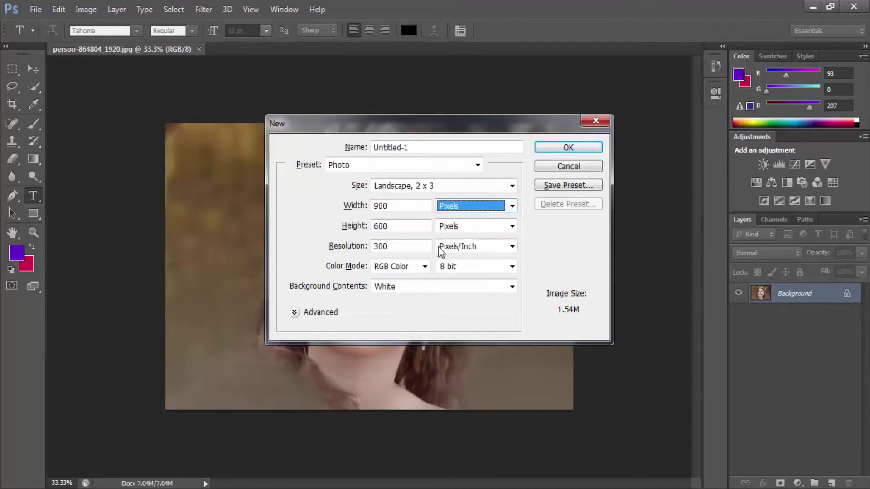
left_click(562, 153)
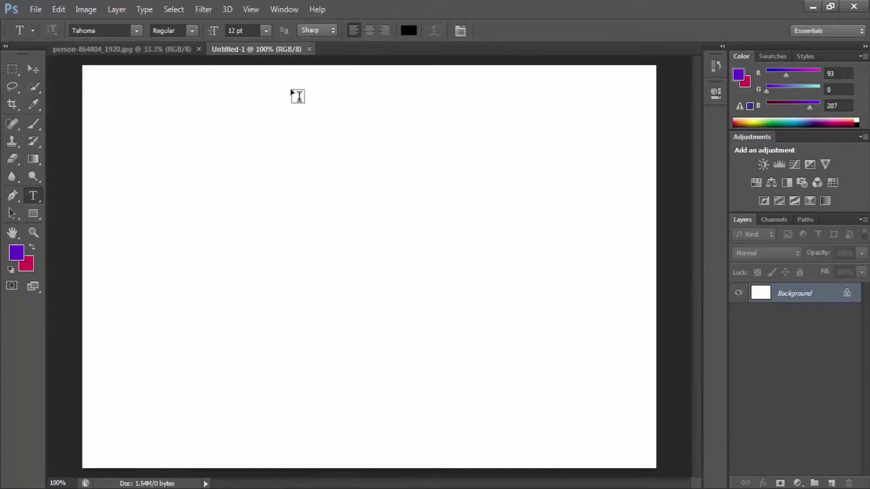
Open the person photo through File > Open.
left_click(38, 10)
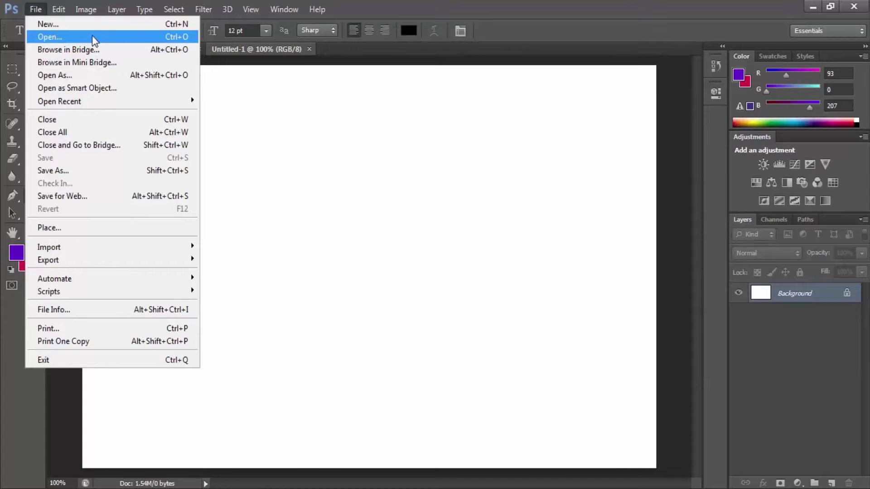
left_click(79, 42)
left_click(385, 230)
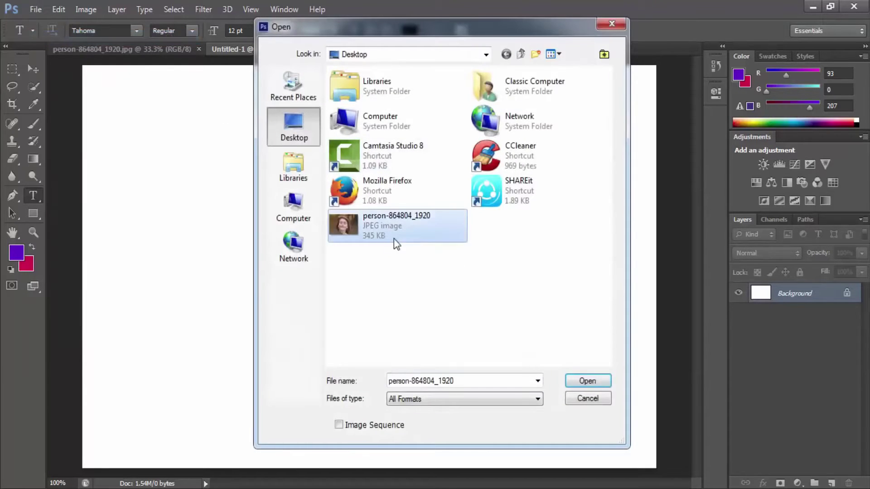
double_click(394, 239)
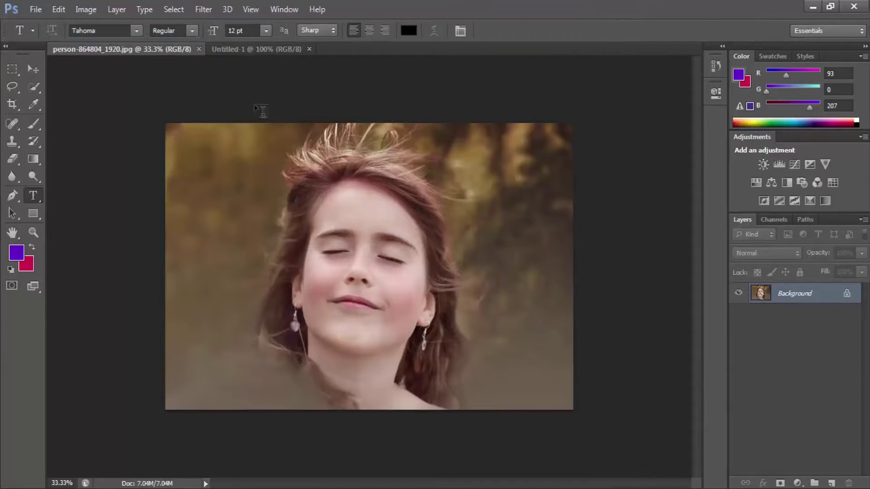
Close the person photo and the blank Untitled-1 document.
left_click(36, 9)
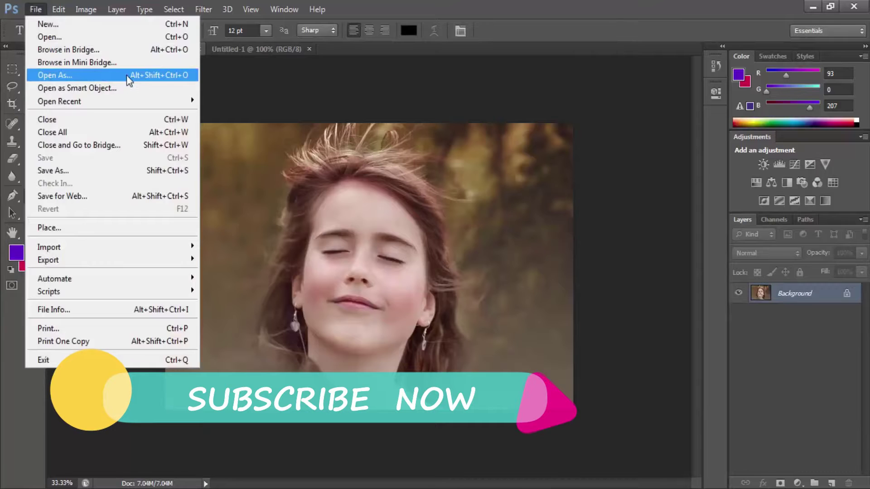
mouse_move(59, 101)
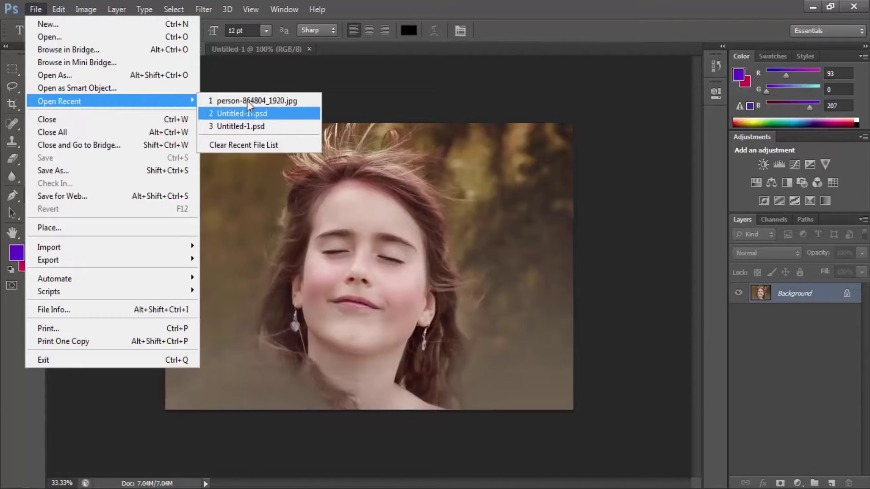
left_click(74, 120)
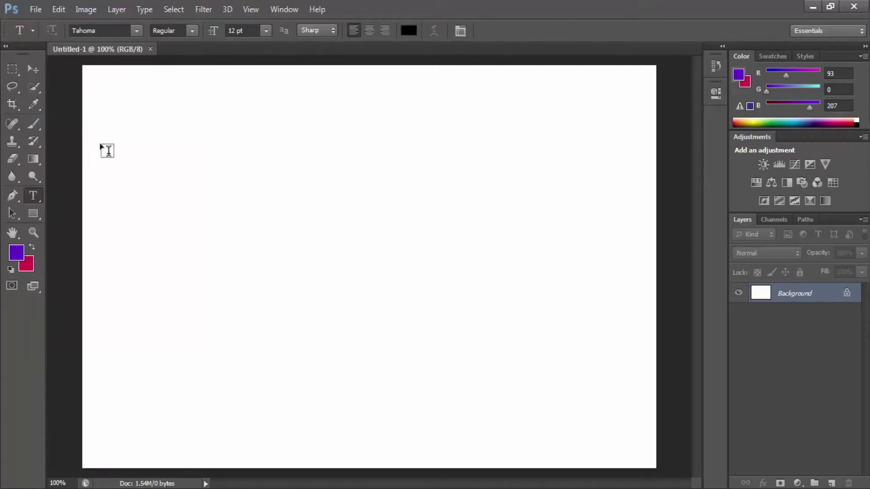
left_click(36, 9)
left_click(52, 120)
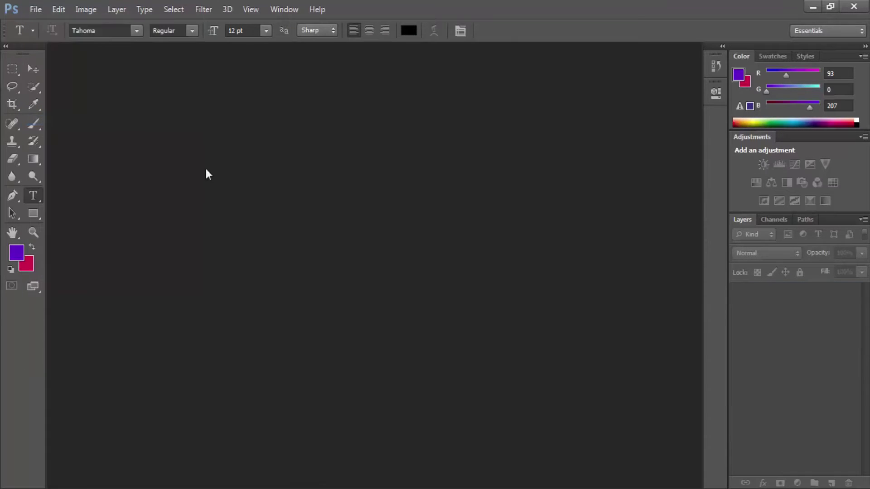
left_click(36, 10)
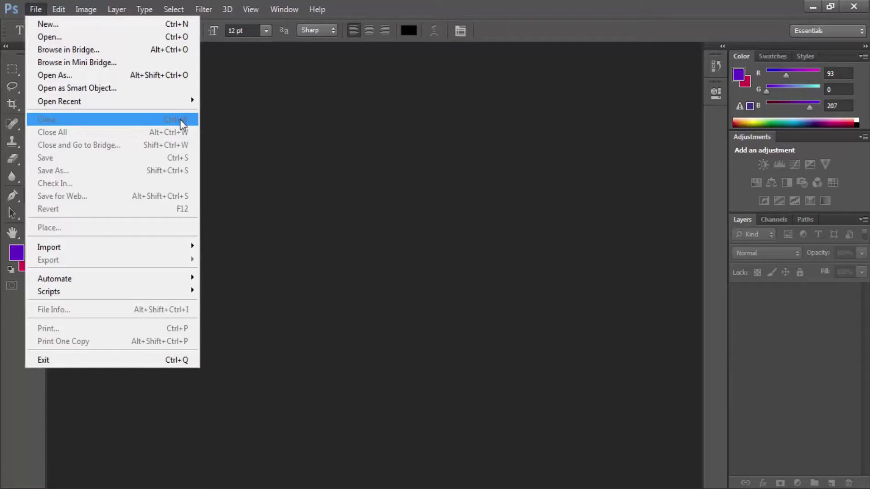
Create two default blank documents, then close them both with Close All.
key("ctrl+n")
left_click(558, 143)
key("ctrl+n")
left_click(557, 141)
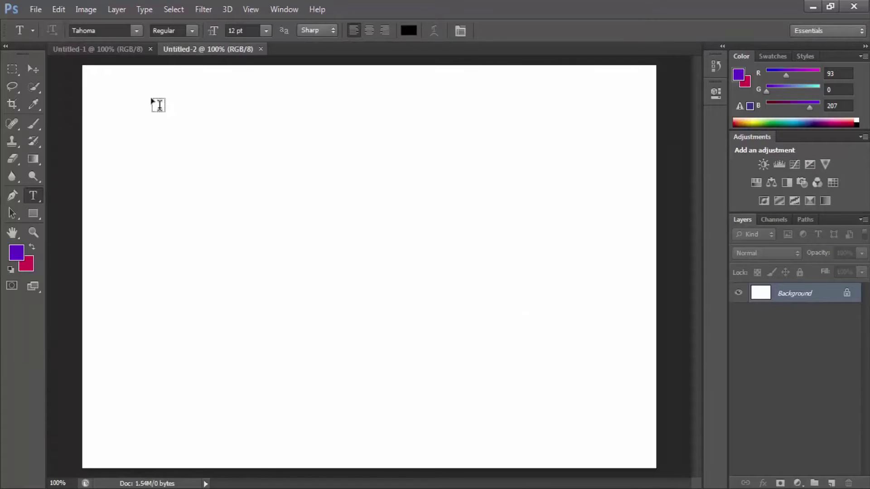
left_click(33, 10)
left_click(48, 131)
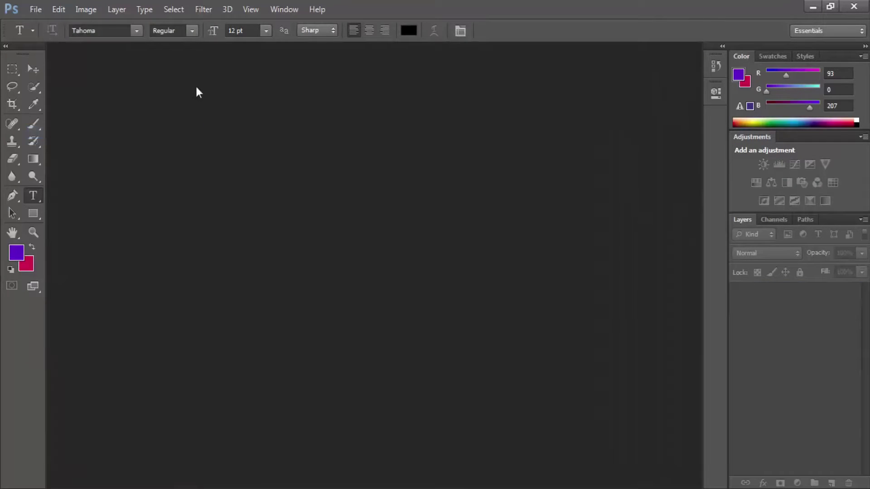
Browse the File menu and New dialog with nothing open, dismissing both unchanged.
left_click(36, 11)
left_click(253, 175)
key("ctrl+n")
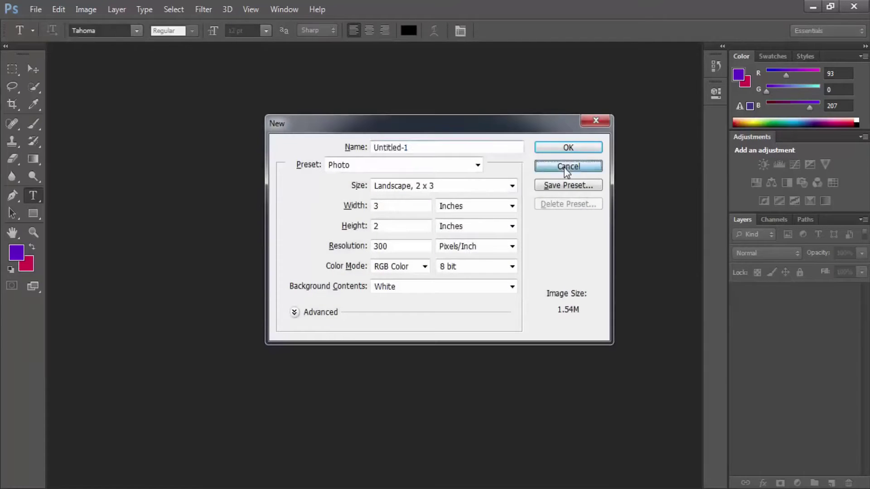
left_click(548, 163)
Open person-864804_1920.jpg from the Desktop with Ctrl+O.
key("ctrl+o")
left_click(381, 220)
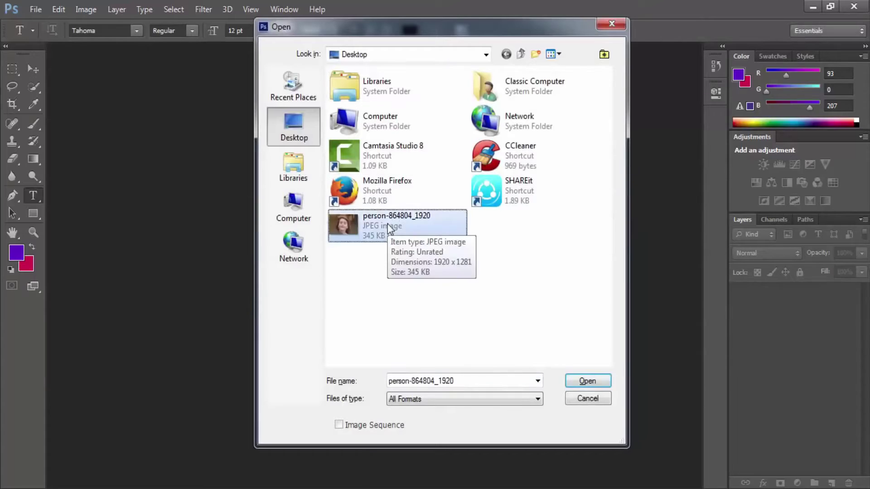
double_click(387, 221)
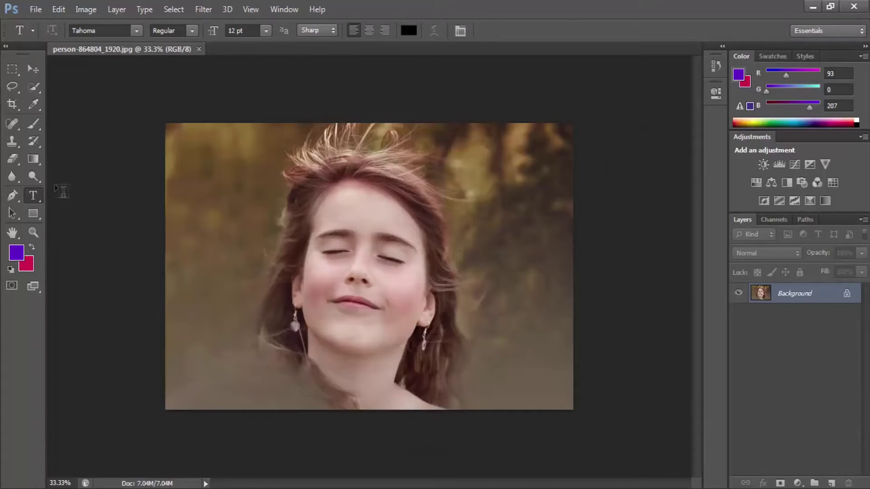
Add a 72 pt text layer reading 'jlnsdlasjkdnlksad' on the photo.
left_click(287, 249)
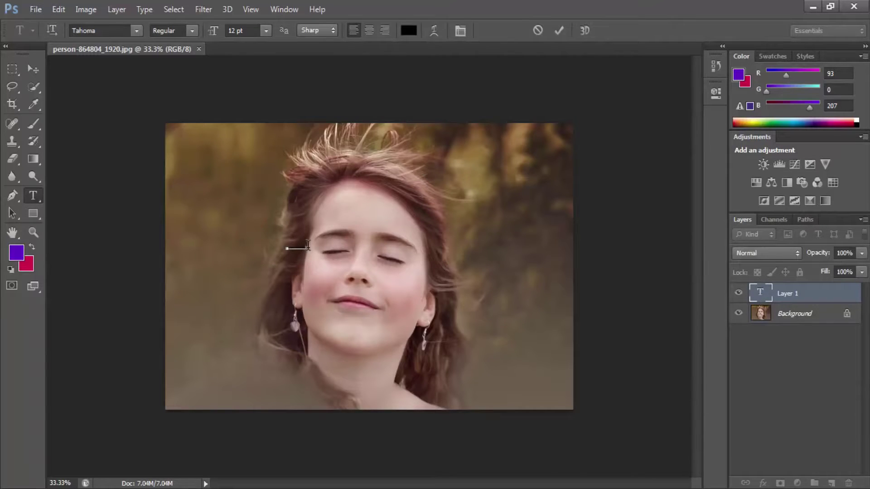
left_click(266, 30)
left_click(272, 248)
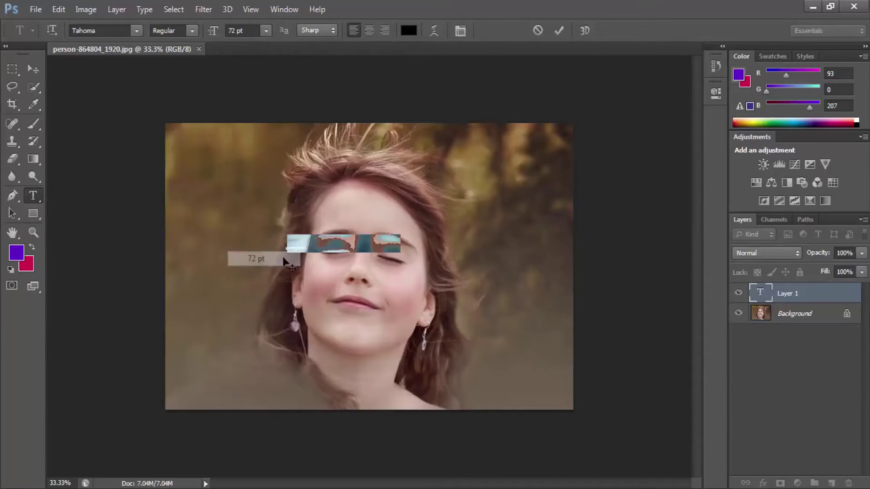
Move the text layer around and leave it just below the girl's chin.
left_click(33, 69)
left_click_drag(362, 248, 392, 349)
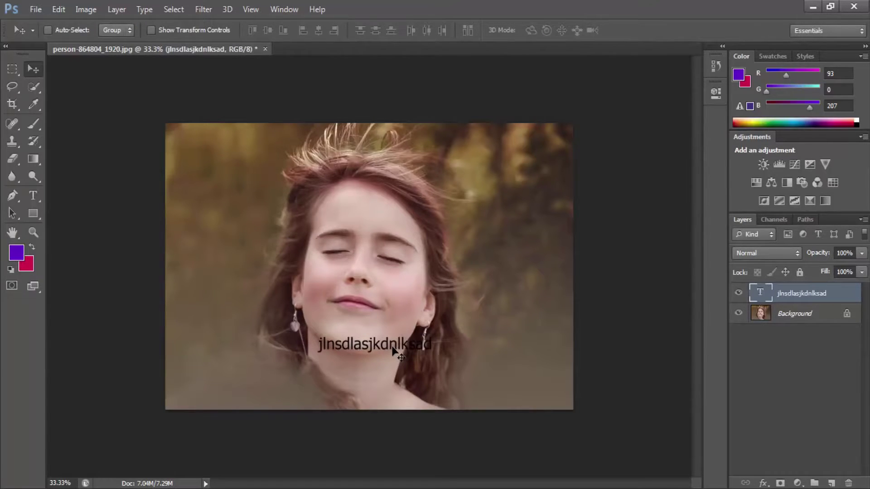
mouse_move(390, 343)
left_mouse_down()
mouse_move(257, 196)
mouse_move(380, 310)
left_mouse_up()
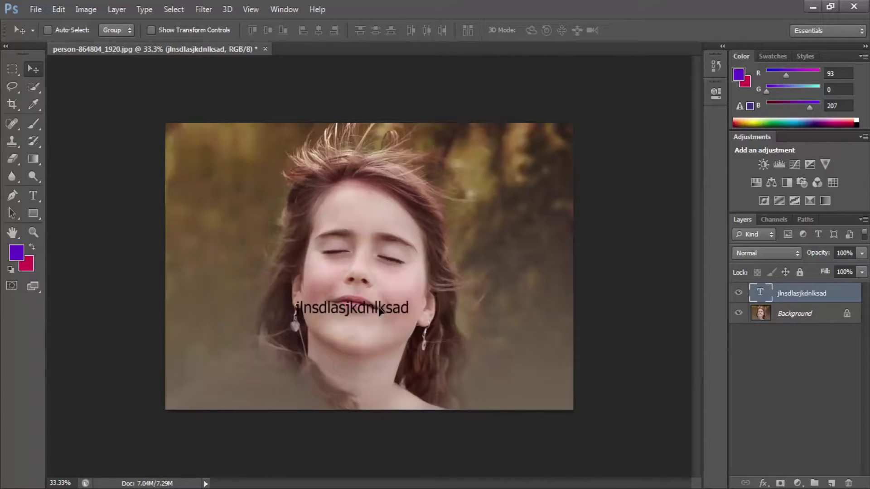
left_click_drag(398, 318, 411, 369)
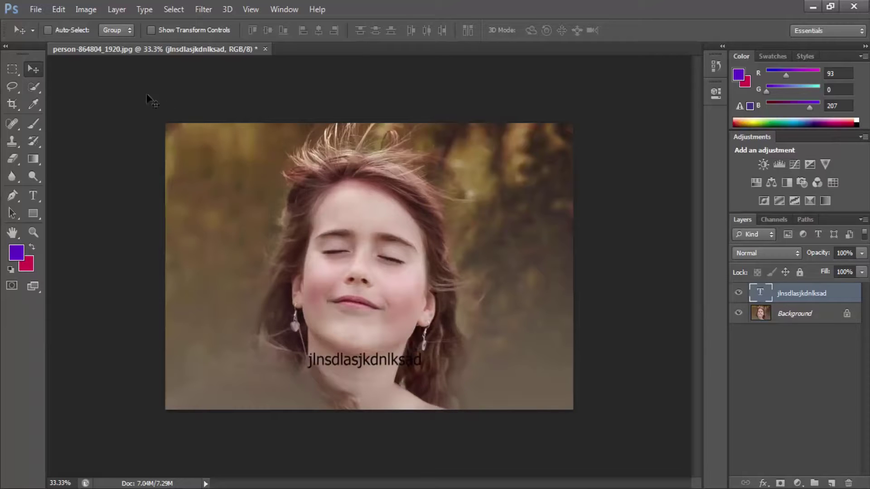
left_click(34, 9)
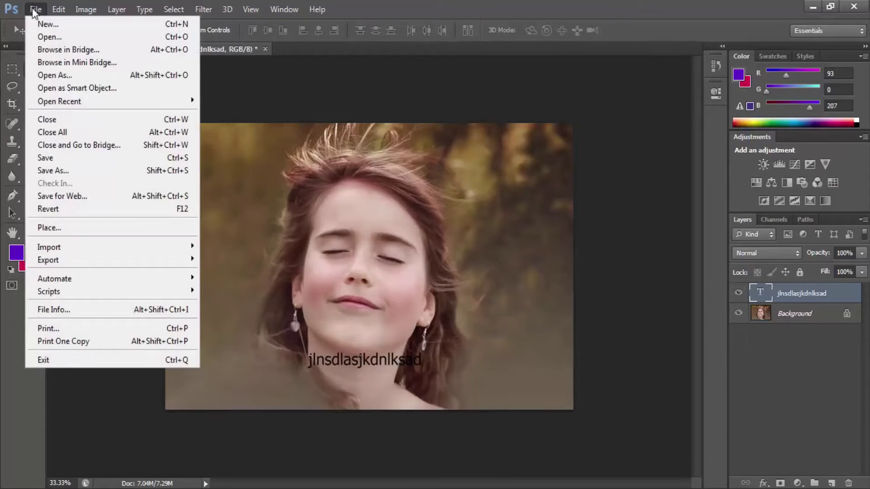
Save the image to the Desktop as 'file name' in Photoshop PSD format.
left_click(55, 159)
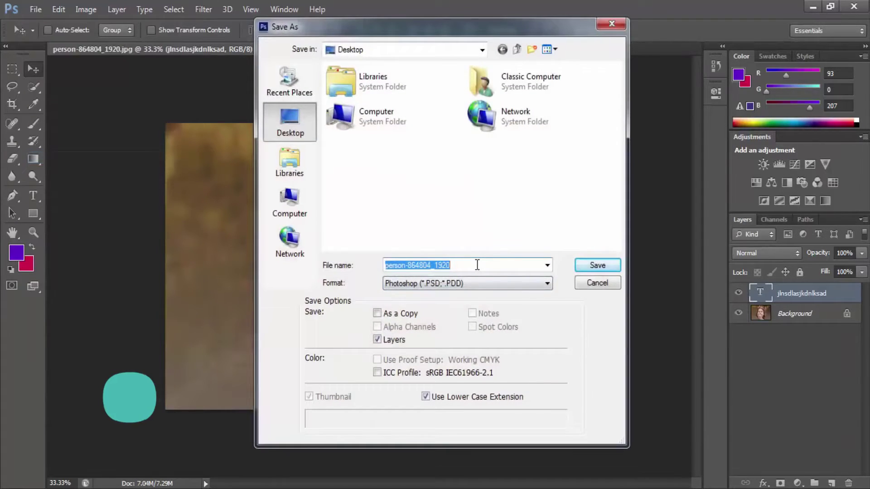
type("fien")
key("BackSpace")
key("BackSpace")
type("len")
key("BackSpace")
type("name")
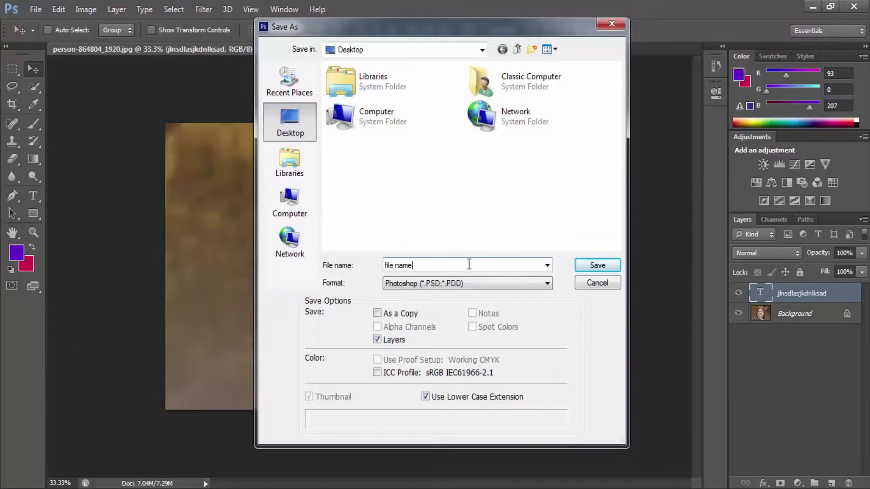
left_click(426, 285)
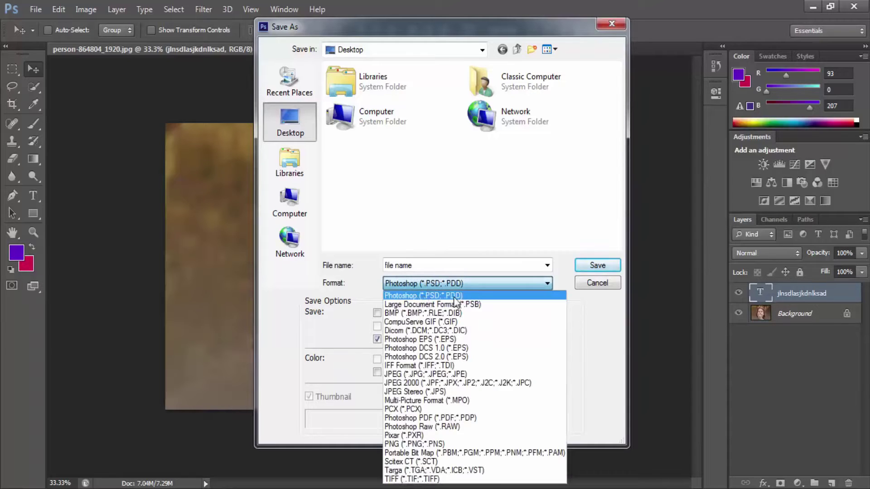
left_click(456, 297)
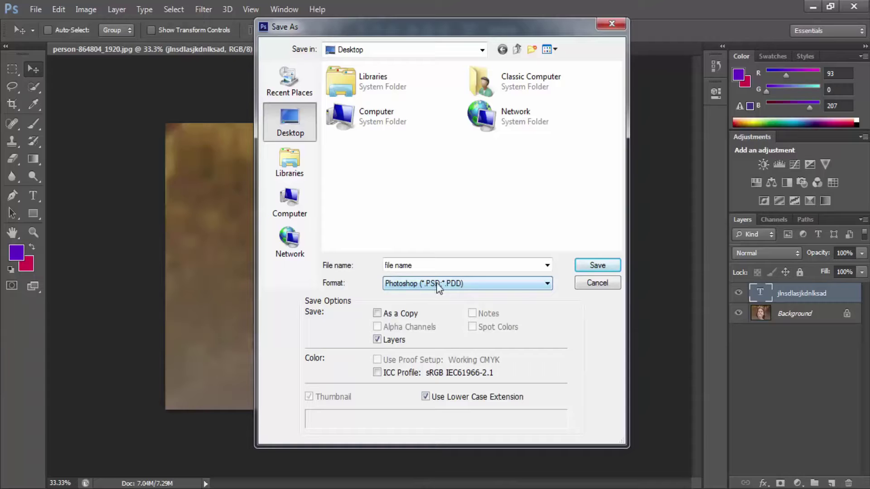
left_click(598, 266)
left_click(588, 148)
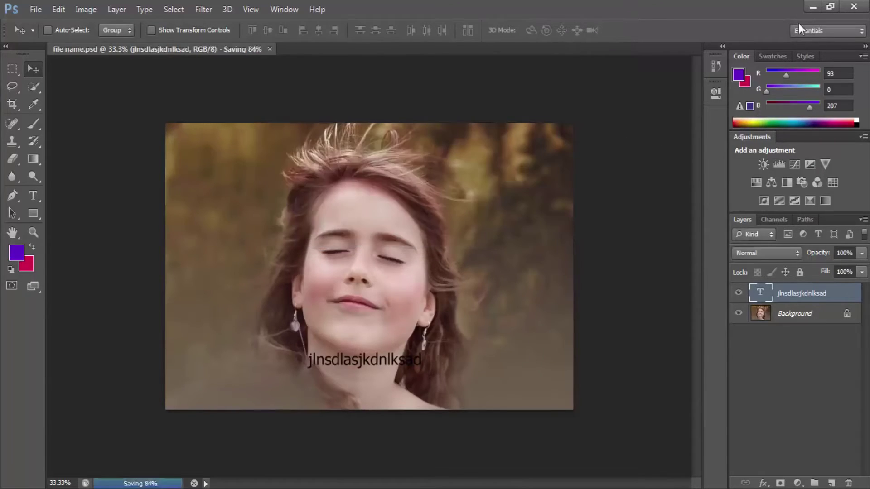
left_click(812, 6)
Check file name.psd on the desktop, close the document, and reopen the saved PSD.
left_click(86, 48)
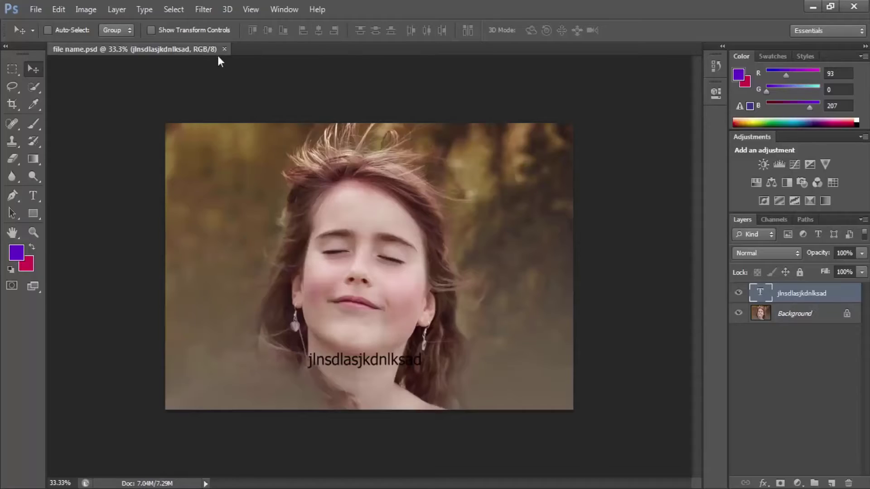
left_click(218, 54)
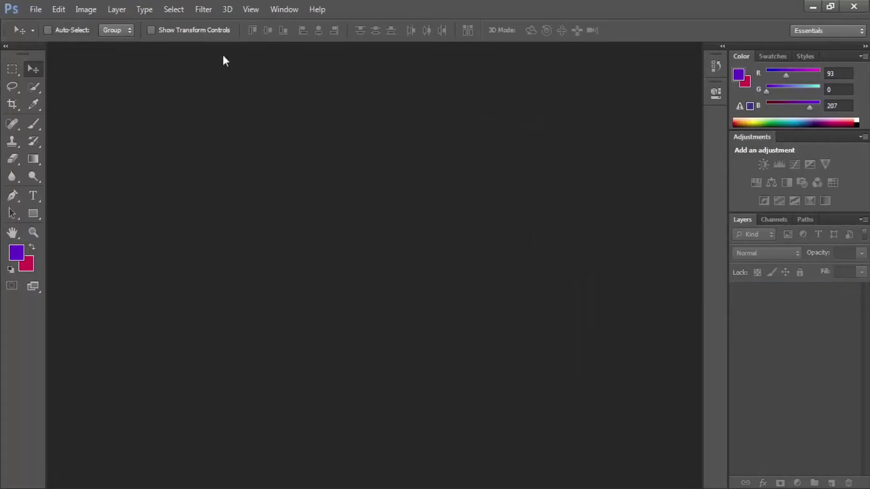
double_click(289, 170)
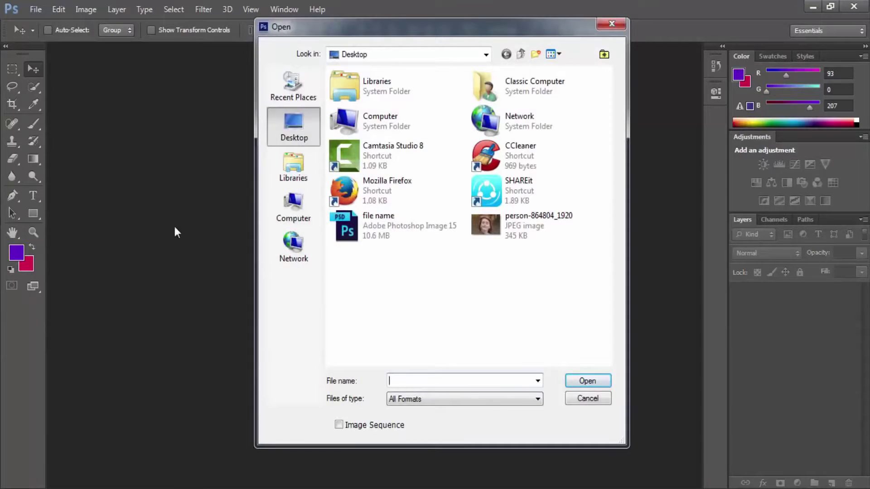
left_click(393, 224)
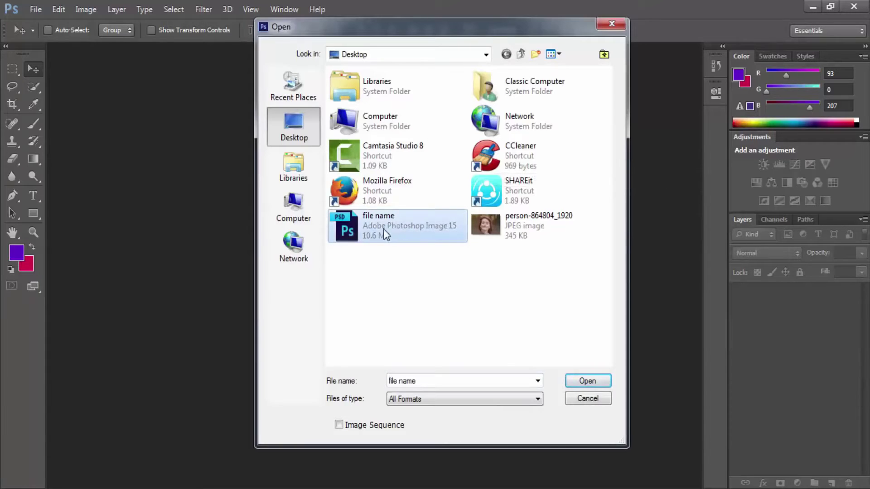
left_click(588, 383)
mouse_move(383, 375)
left_mouse_down()
mouse_move(421, 297)
mouse_move(369, 363)
mouse_move(379, 382)
left_mouse_up()
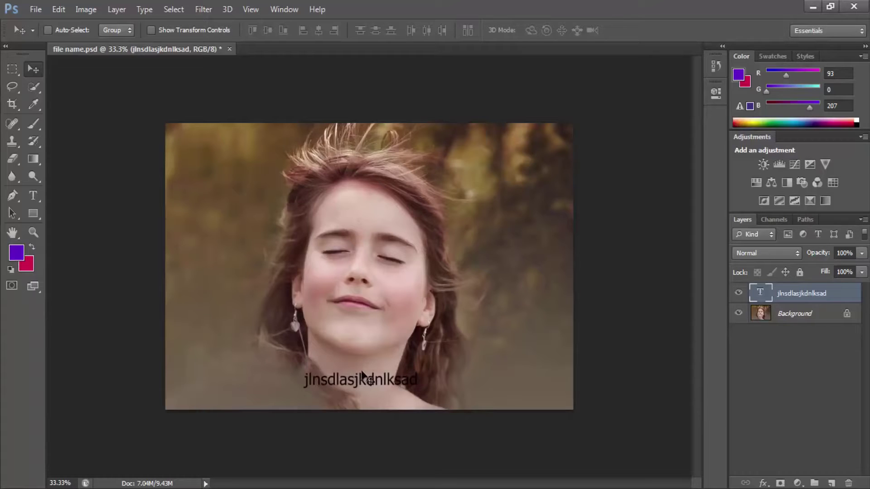
Drag the text layer around and leave it just above the photo's bottom edge.
mouse_move(378, 386)
left_mouse_down()
mouse_move(338, 365)
mouse_move(388, 379)
mouse_move(399, 358)
left_mouse_up()
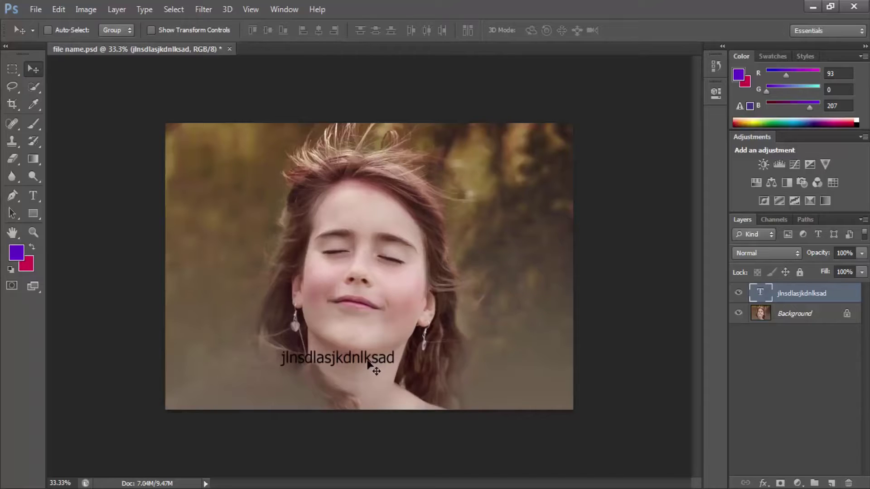
mouse_move(352, 359)
left_mouse_down()
mouse_move(380, 364)
mouse_move(365, 368)
left_mouse_up()
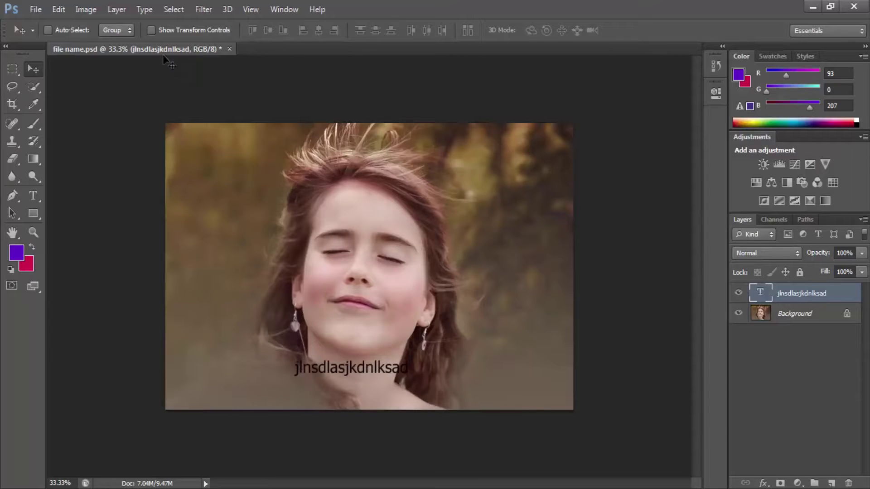
left_click_drag(324, 343, 321, 367)
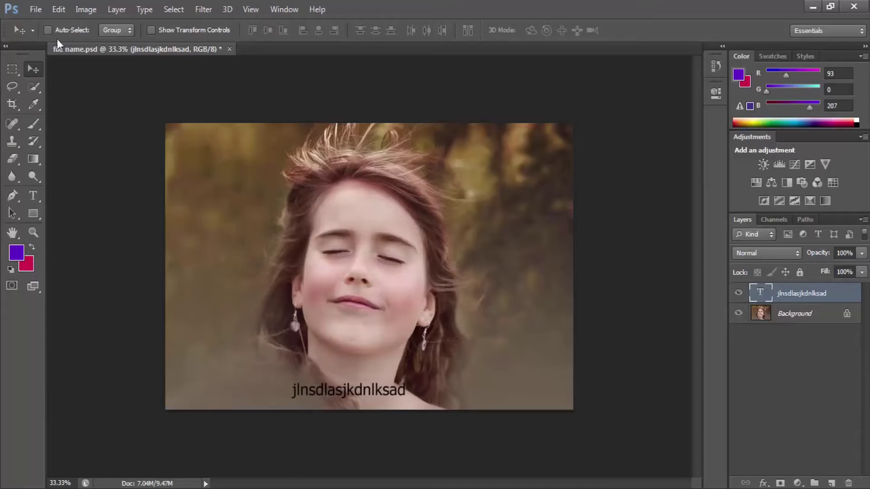
left_click(36, 9)
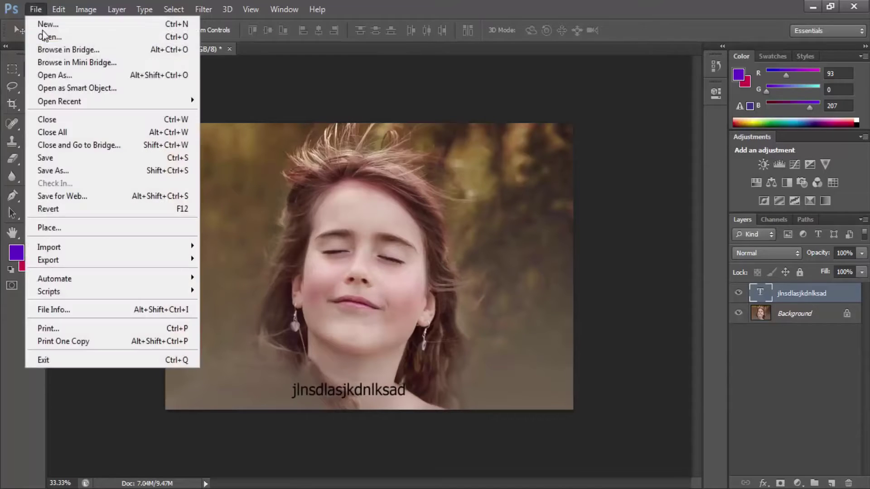
Save the PSD changes, then save a JPEG copy named 'file'.
left_click(84, 166)
left_click(36, 9)
left_click(57, 168)
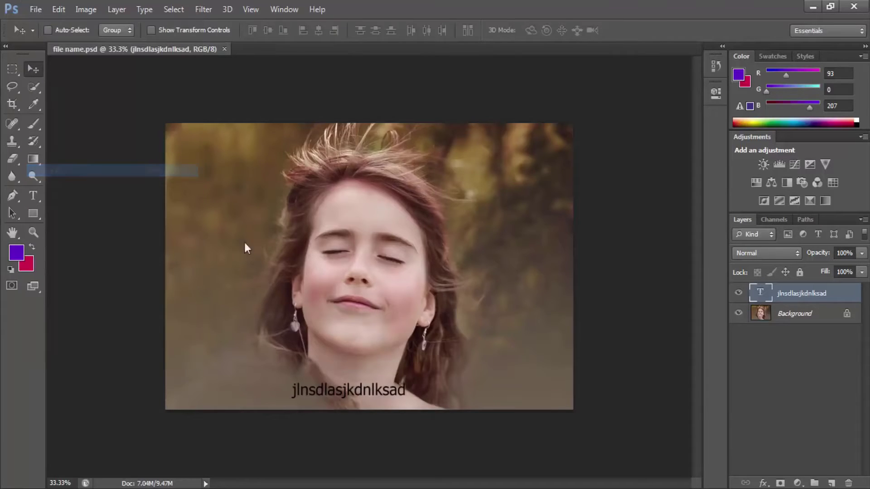
left_click(481, 283)
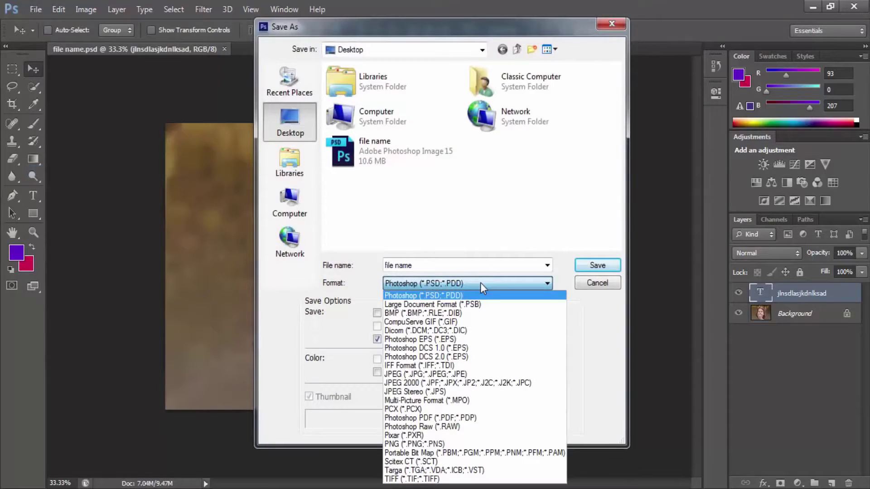
left_click(422, 375)
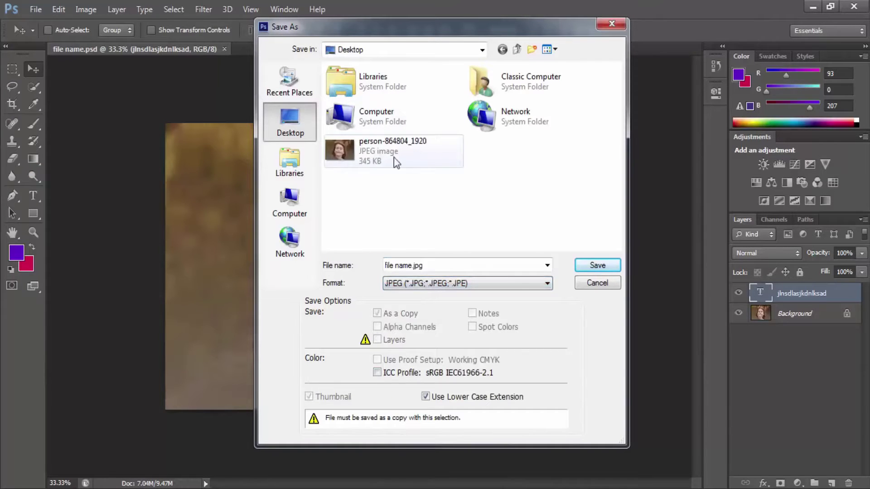
left_click(449, 268)
type("fi")
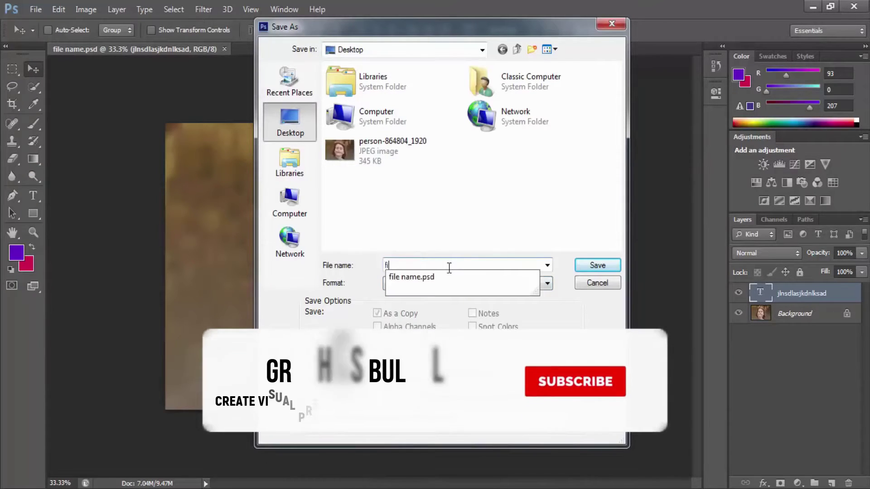
type("le")
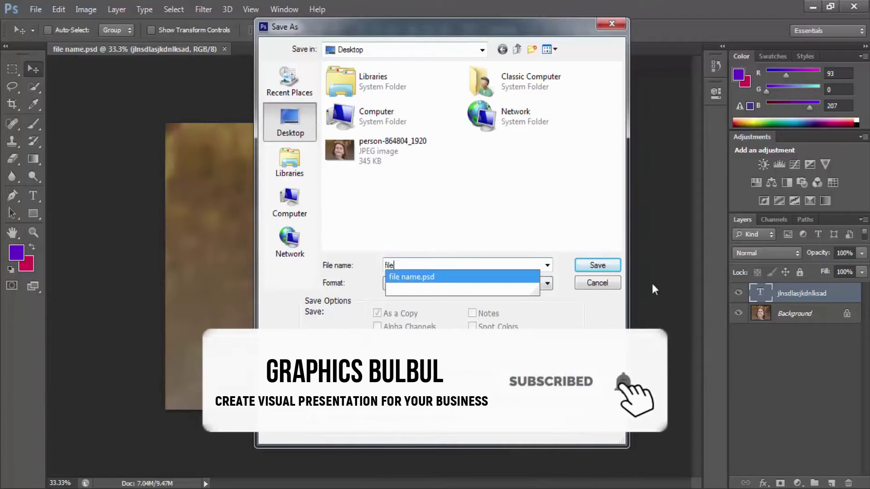
left_click(589, 266)
Accept the JPEG options and view the exported 'file' JPEG maximized in Windows Photo Viewer.
key("Return")
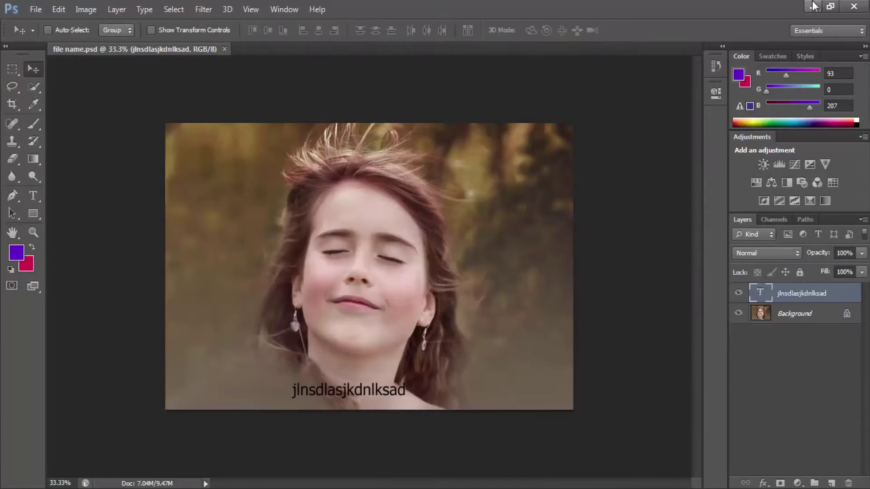
left_click(812, 6)
double_click(74, 102)
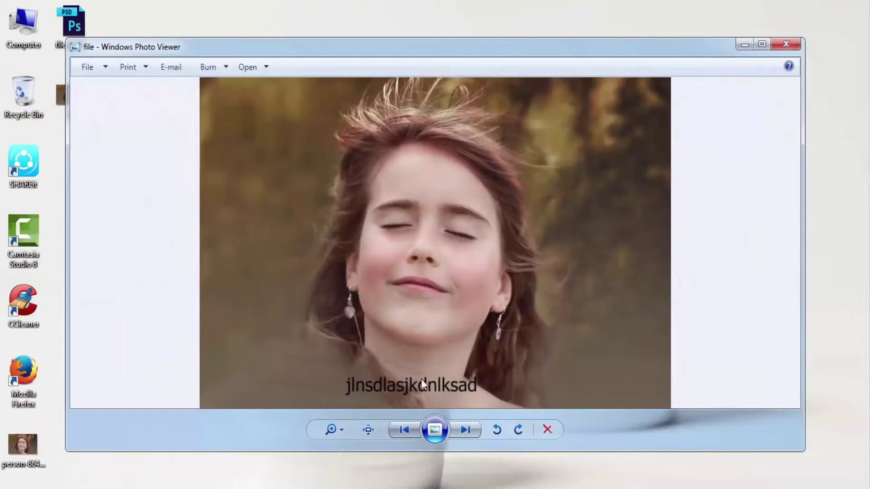
left_click(762, 44)
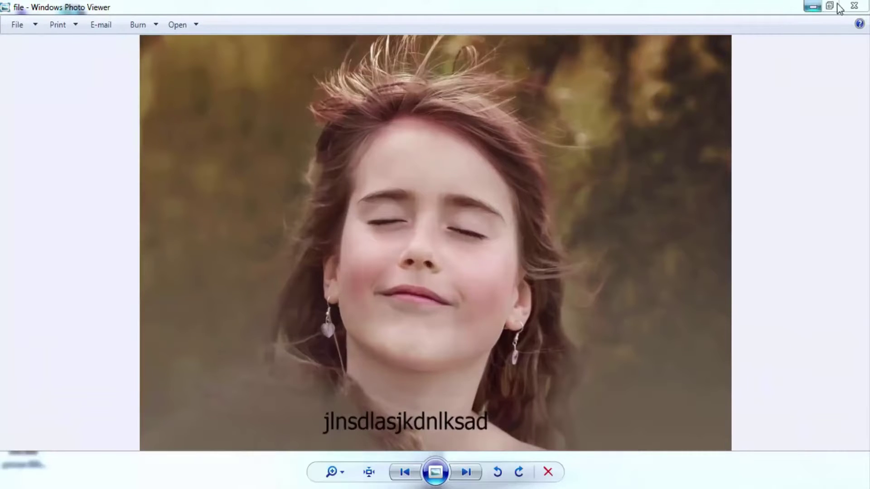
left_click(854, 5)
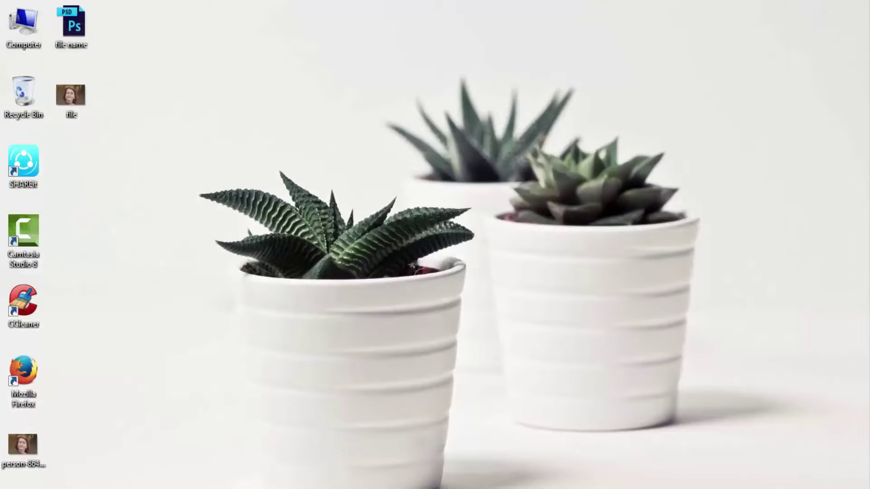
left_click(254, 431)
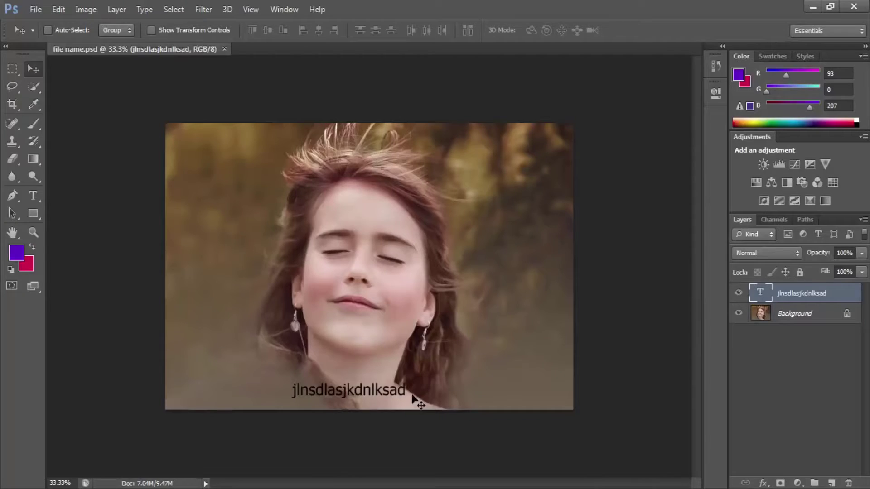
Hide the Background photo layer and move the text up toward the canvas centre.
left_click(43, 9)
left_click(369, 249)
left_click(34, 10)
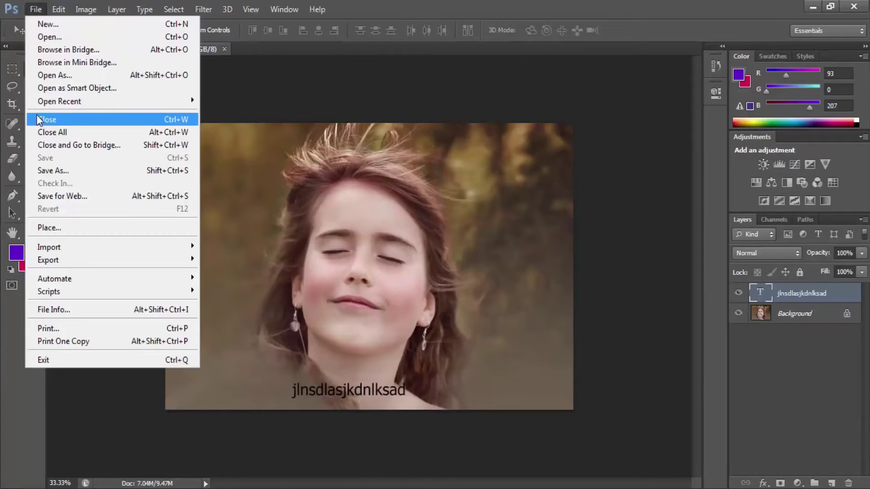
left_click(389, 223)
left_click(35, 9)
left_click(739, 341)
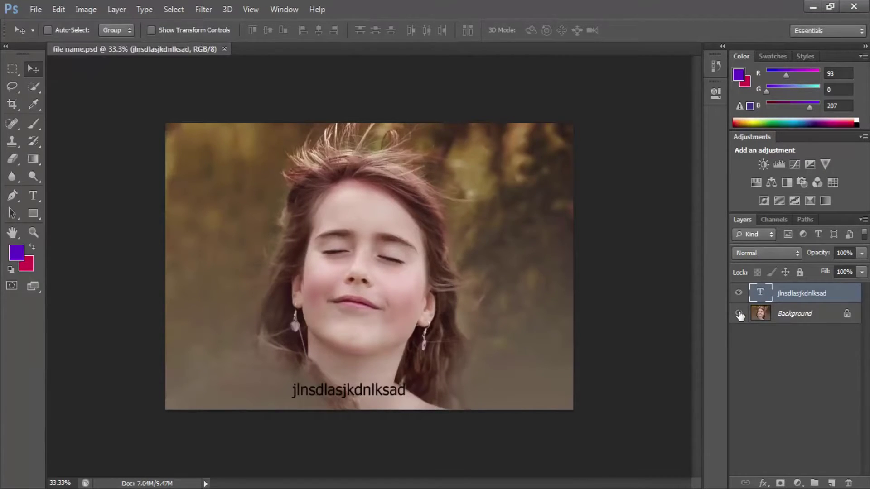
left_click(738, 313)
left_click_drag(380, 339, 383, 308)
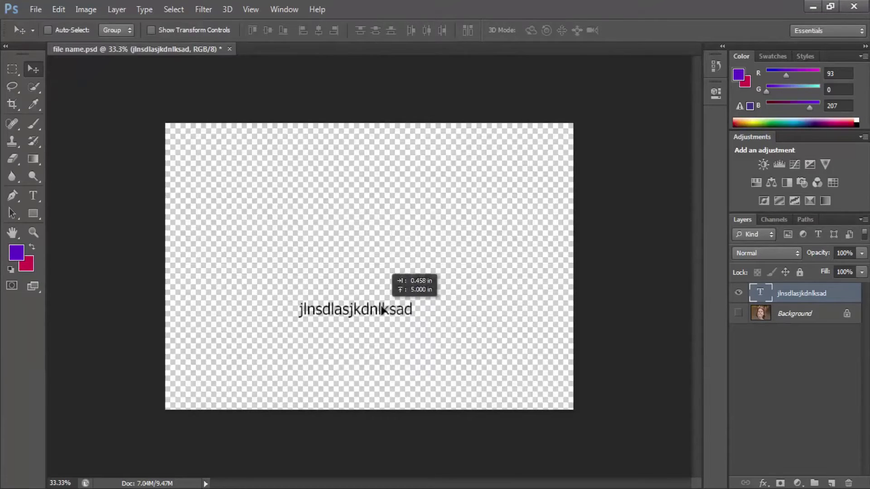
Save a PNG copy to the desktop and open it in a viewer.
left_click(36, 9)
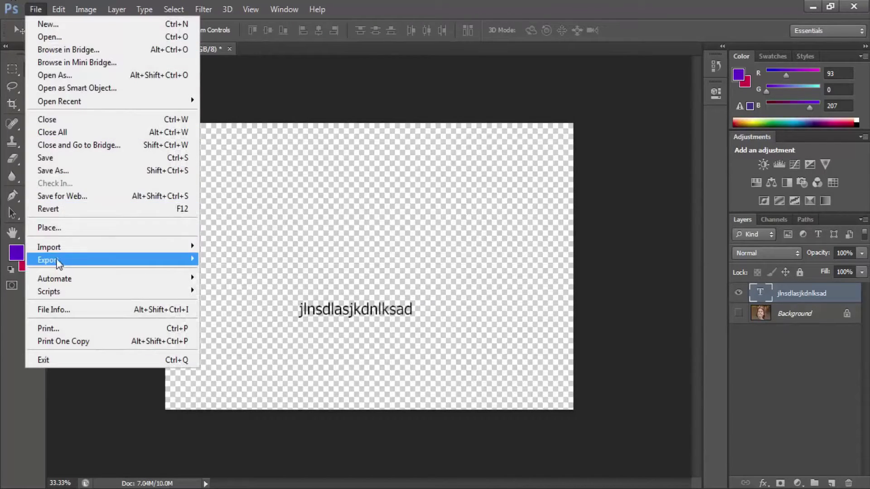
left_click(54, 171)
left_click(417, 284)
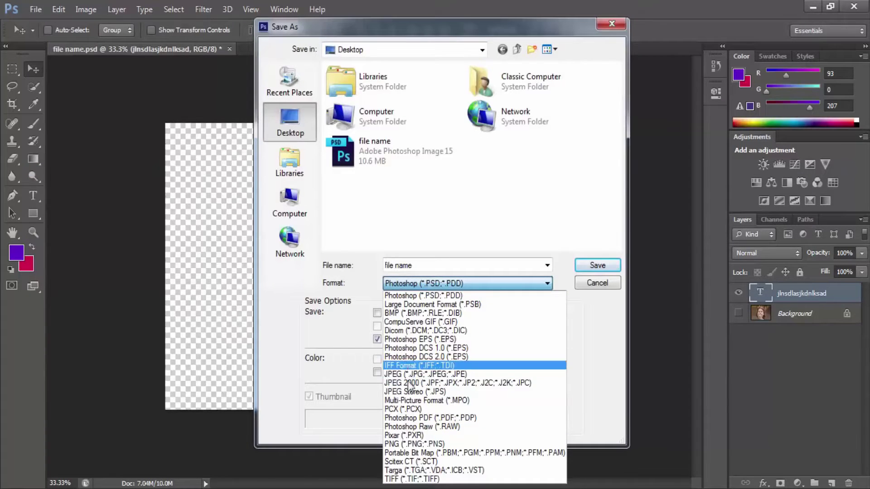
left_click(409, 444)
left_click(590, 263)
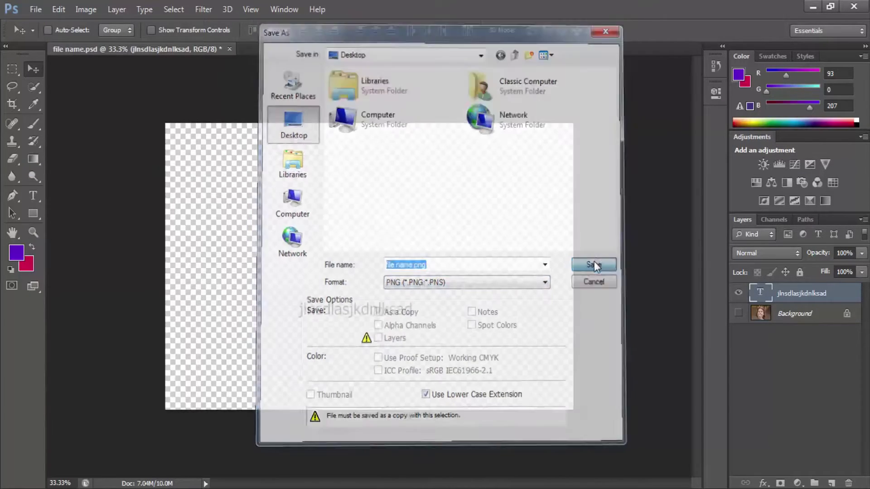
left_click(492, 152)
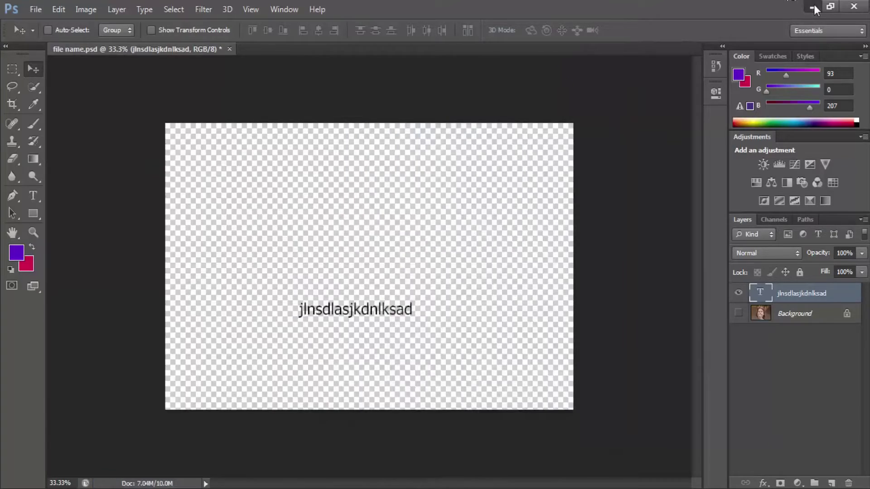
left_click(814, 6)
double_click(64, 171)
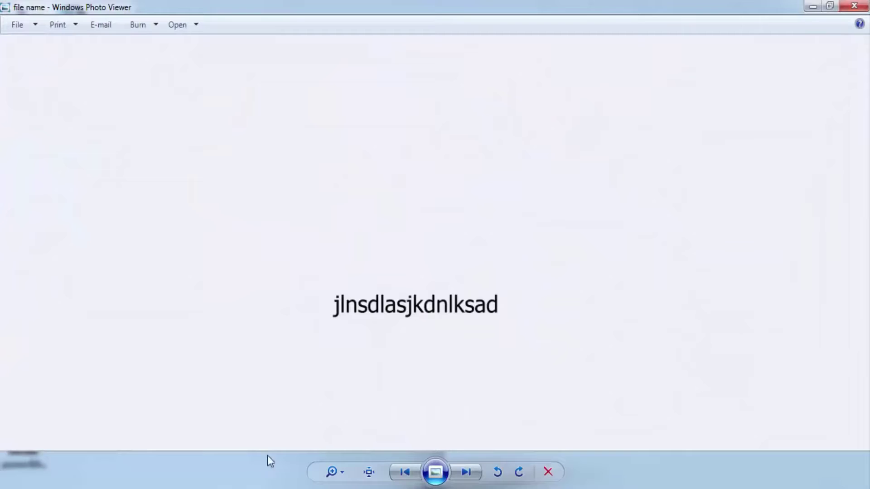
Zoom in and out on the PNG's text in Windows Photo Viewer, then return to Photoshop.
key("alt+Tab")
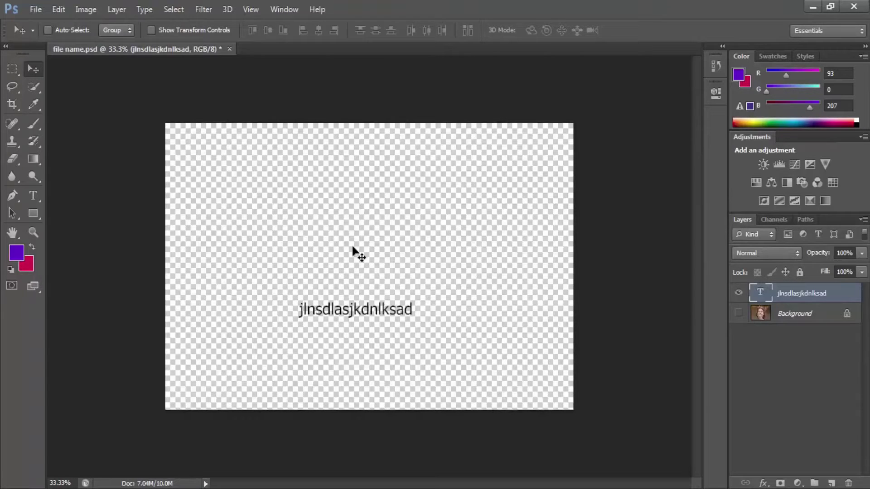
left_click(820, 3)
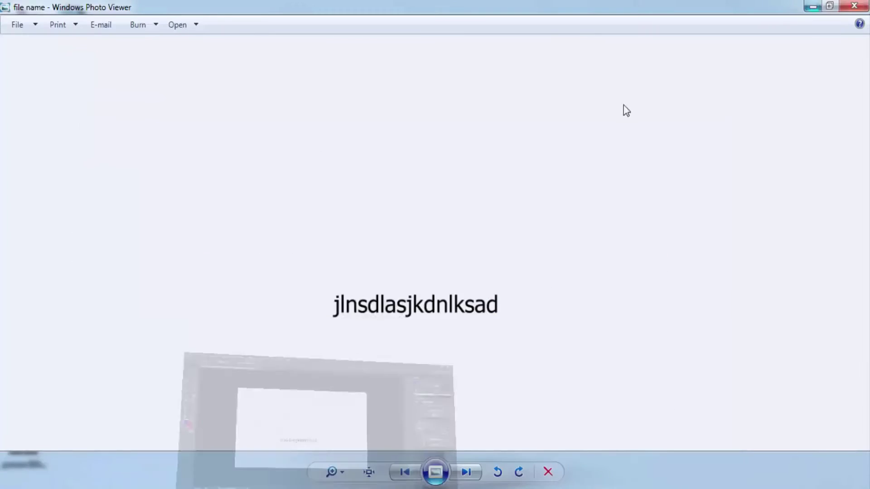
scroll(474, 332, "up", 1)
scroll(470, 330, "up", 1)
scroll(453, 327, "up", 2)
scroll(437, 326, "down", 3)
scroll(426, 328, "down", 2)
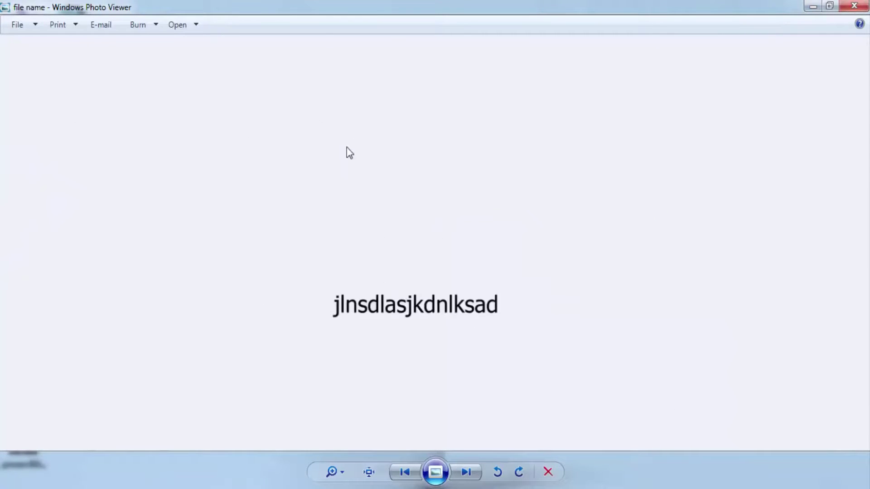
scroll(375, 349, "up", 1)
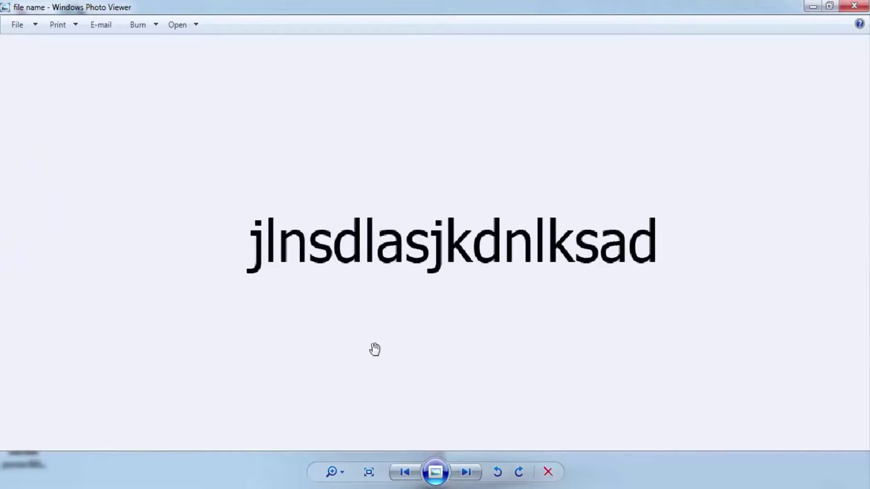
scroll(401, 368, "down", 1)
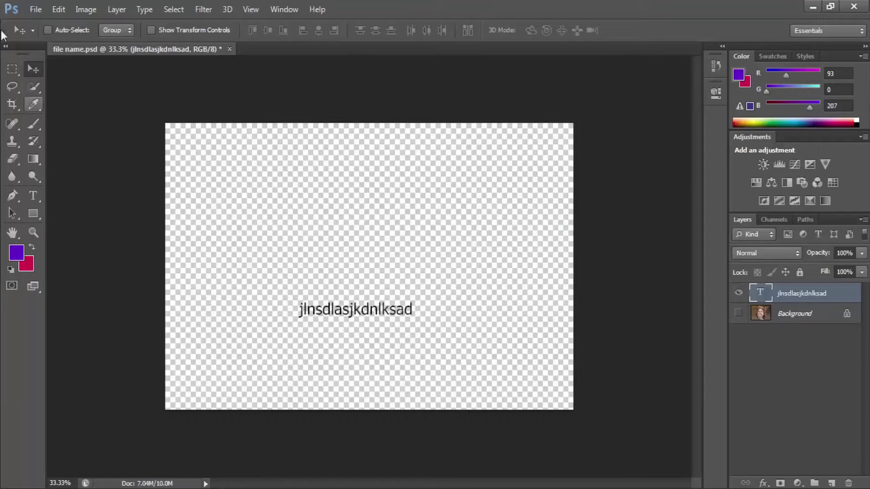
left_click(35, 9)
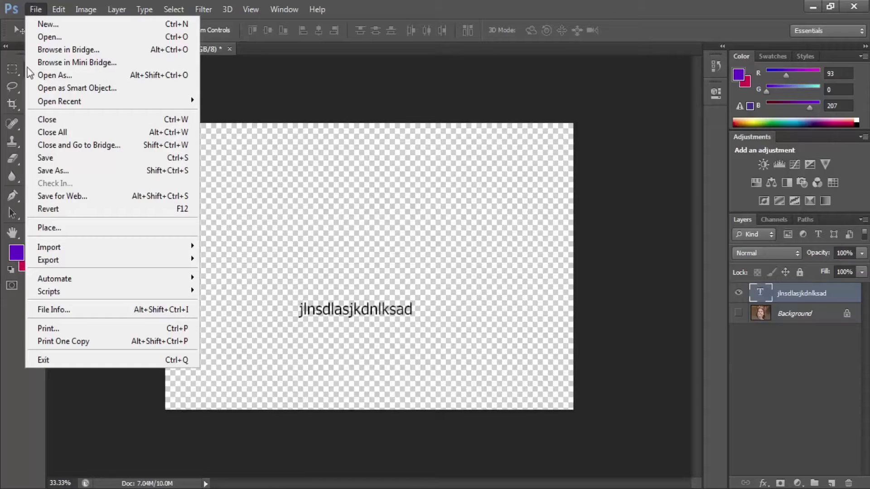
Open the Save for Web export window for the photo with its text layer.
left_click(739, 314)
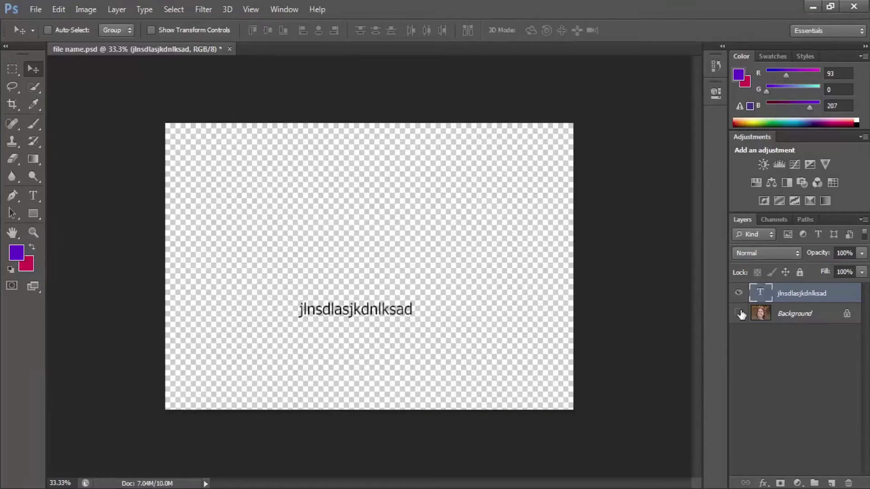
left_click(739, 313)
left_click(36, 9)
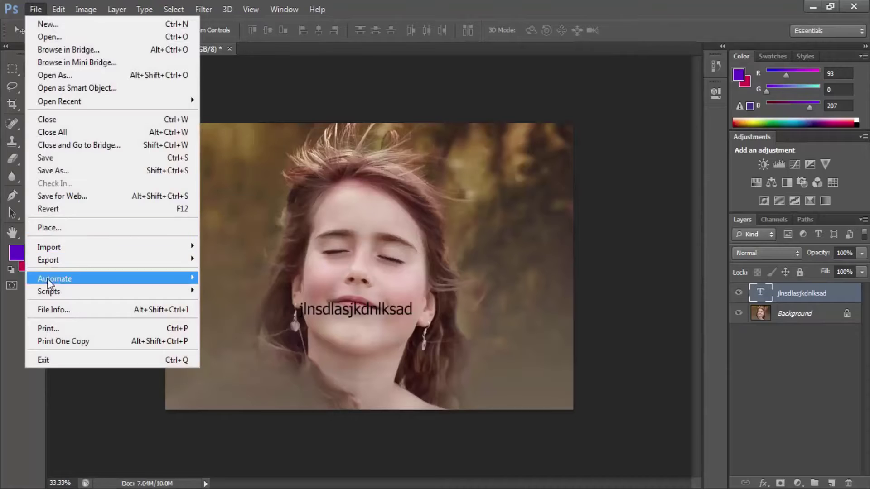
left_click(90, 196)
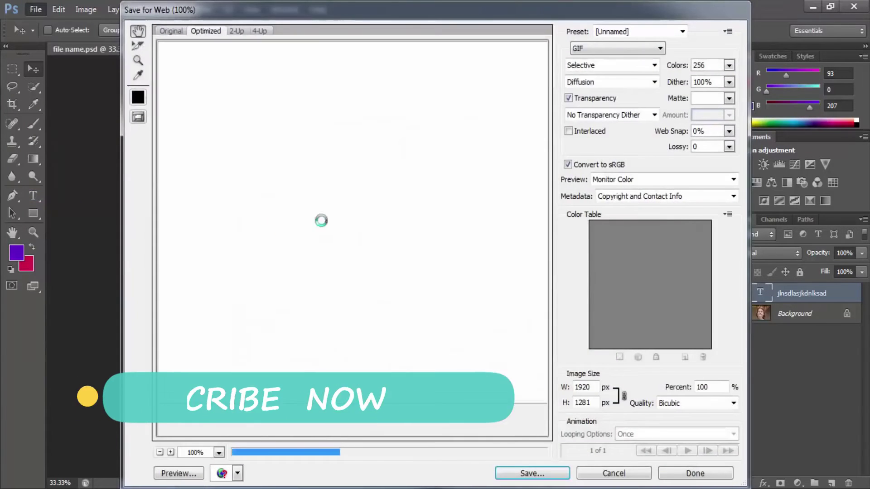
Switch the export format to JPEG, then GIF, then back to JPEG.
left_click(595, 47)
left_click(588, 66)
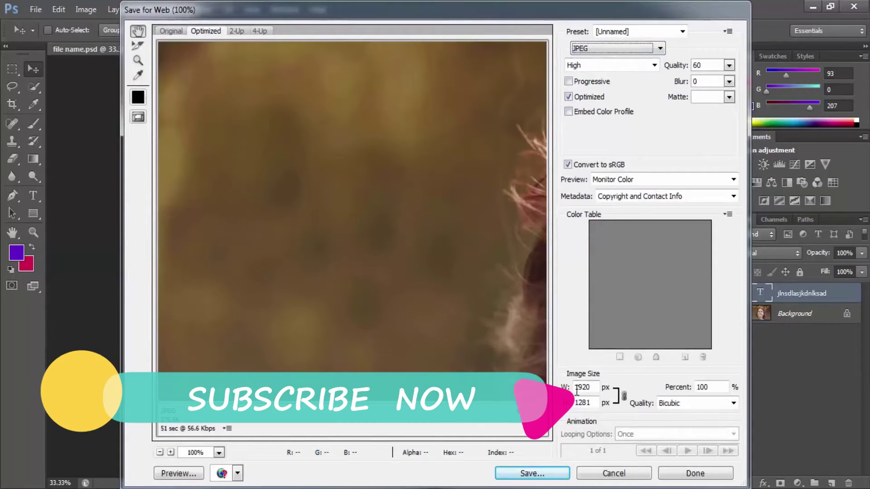
left_click(586, 44)
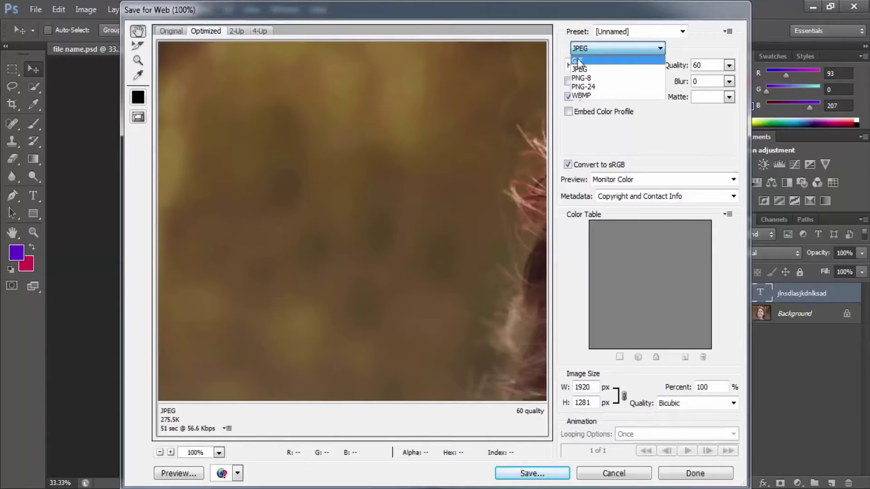
left_click(577, 62)
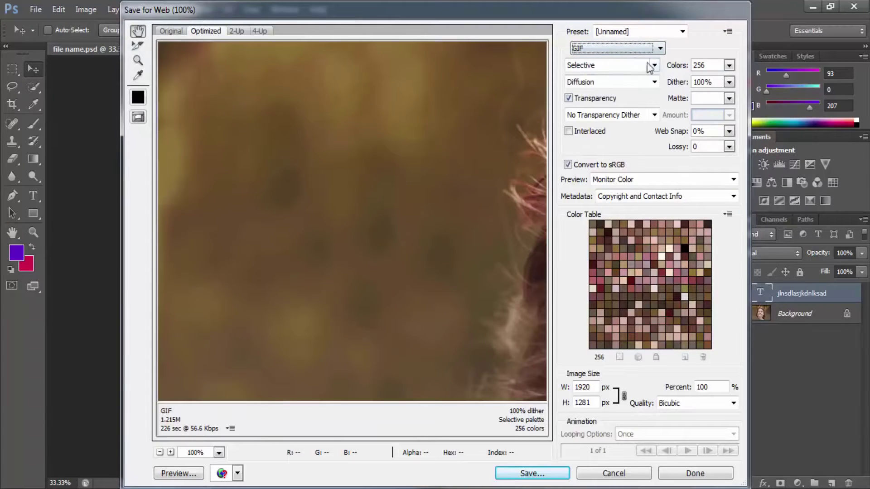
left_click(599, 49)
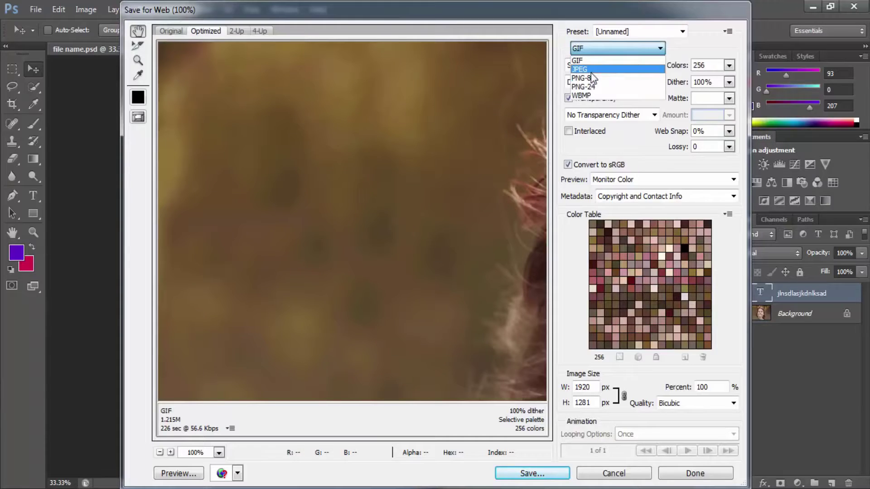
left_click(585, 69)
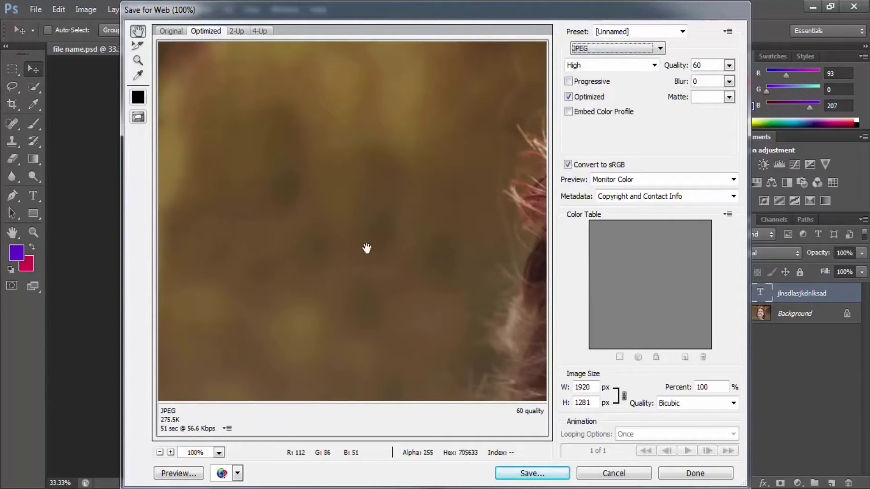
Lower the JPEG quality to Medium, then Low, checking the face and text in the preview.
left_click_drag(539, 227, 245, 136)
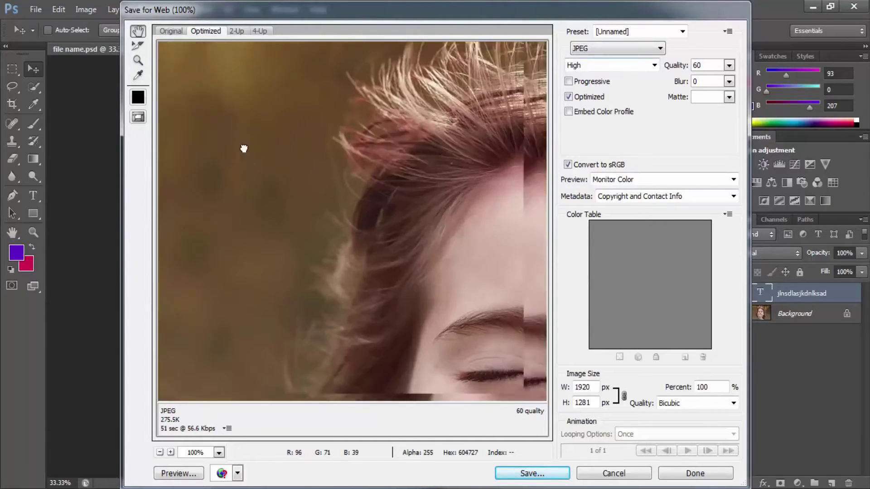
left_click_drag(419, 248, 369, 227)
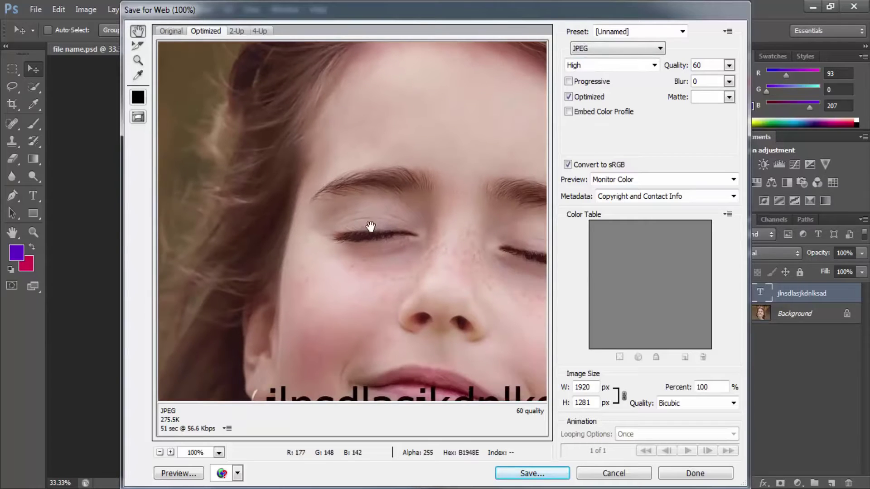
left_click(607, 65)
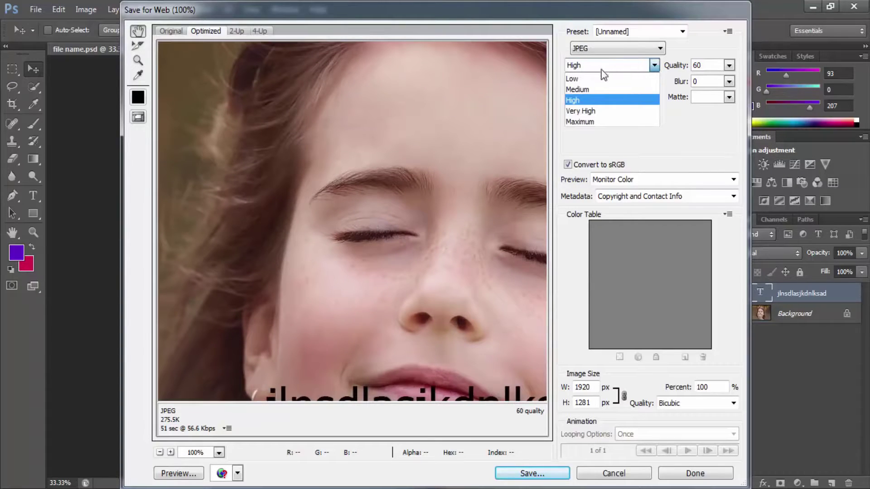
left_click(589, 86)
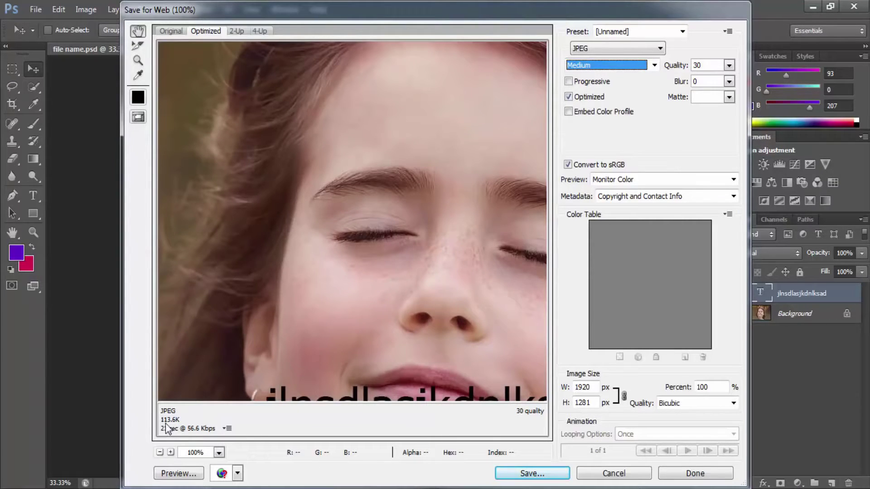
mouse_move(229, 388)
left_mouse_down()
mouse_move(305, 218)
mouse_move(293, 217)
mouse_move(417, 186)
left_mouse_up()
left_click(608, 48)
left_click(589, 65)
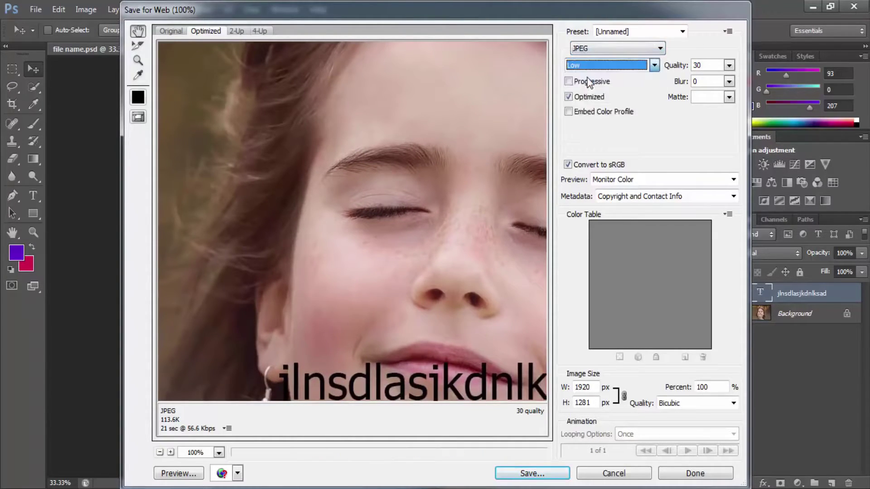
left_click_drag(458, 236, 360, 242)
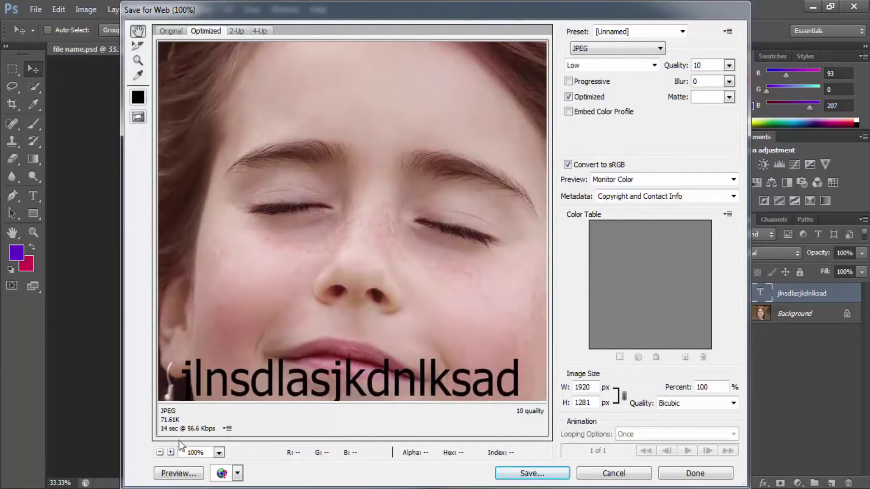
Start saving the optimized file, cancel, check the export width, and exit Save for Web.
left_click(553, 473)
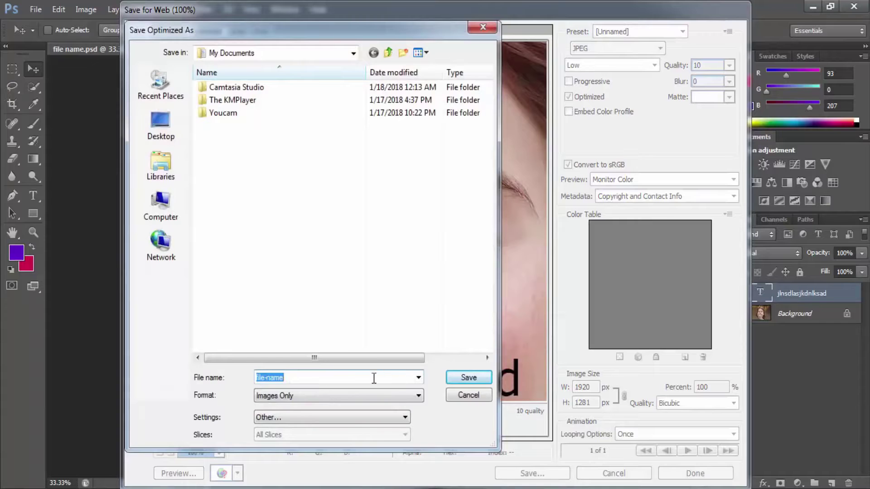
left_click(468, 396)
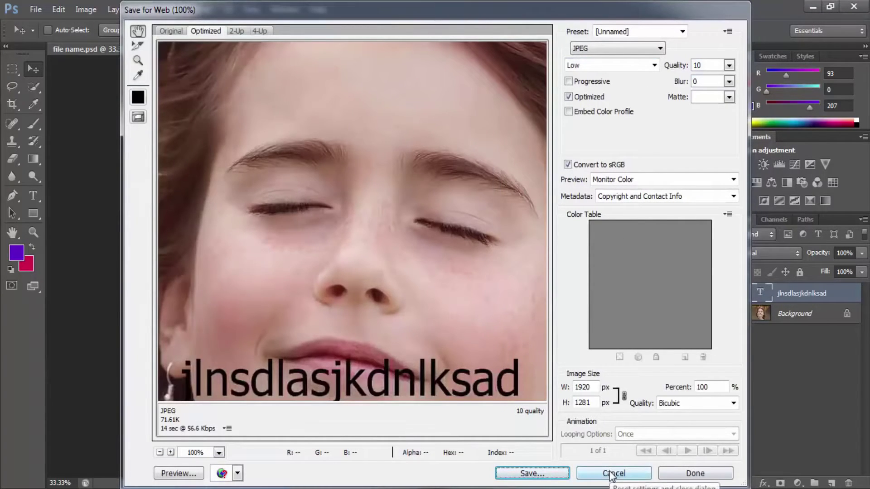
double_click(589, 387)
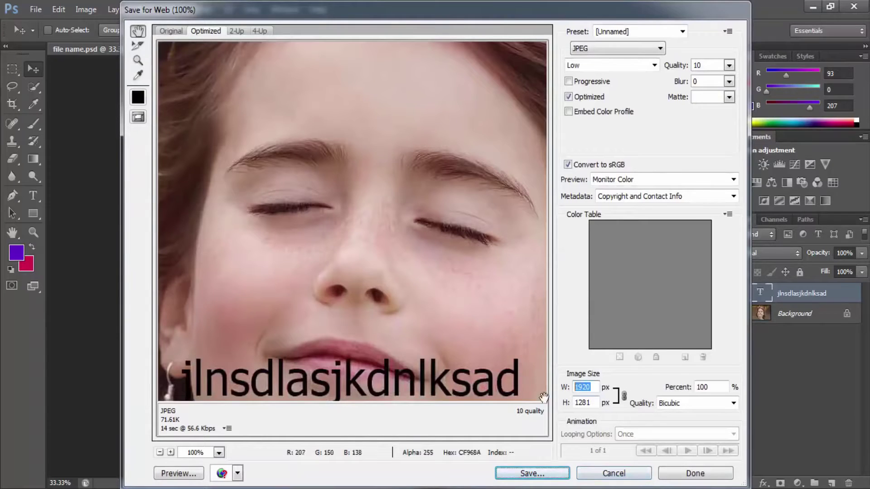
left_click(601, 474)
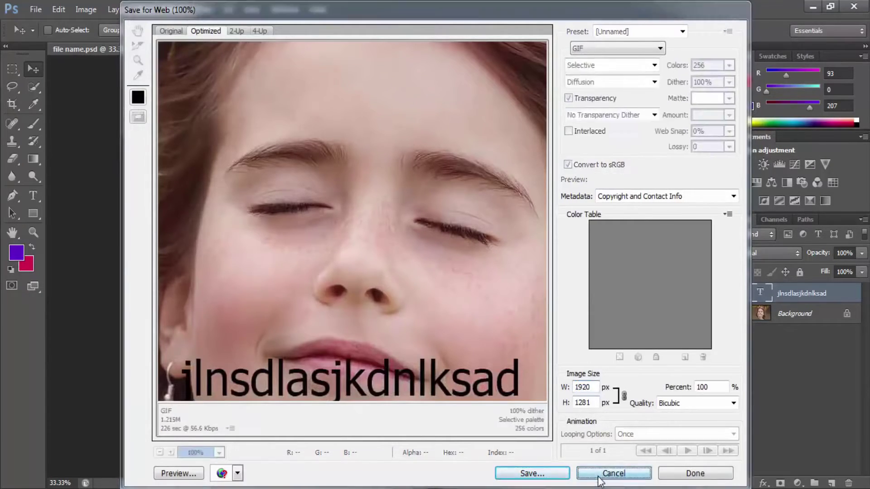
Browse File Info's IPTC and IPTC Extension metadata, close it, then open Print.
left_click(39, 15)
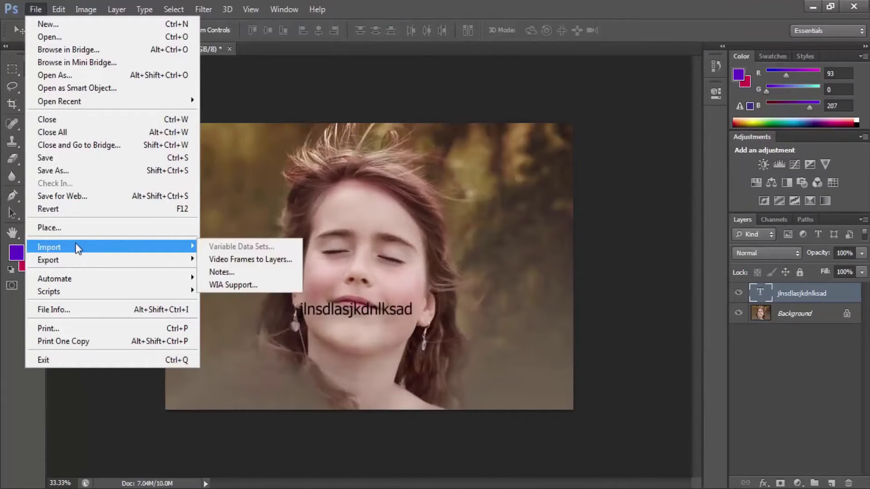
left_click(66, 311)
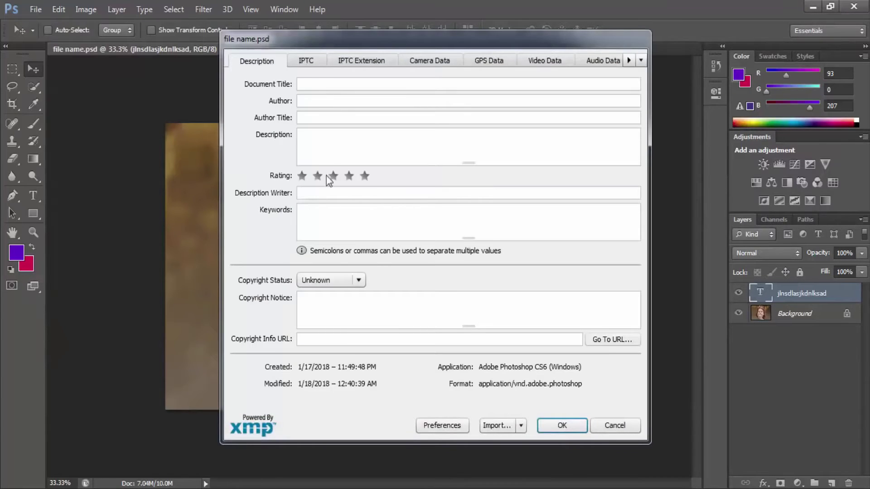
left_click(306, 61)
left_click(356, 61)
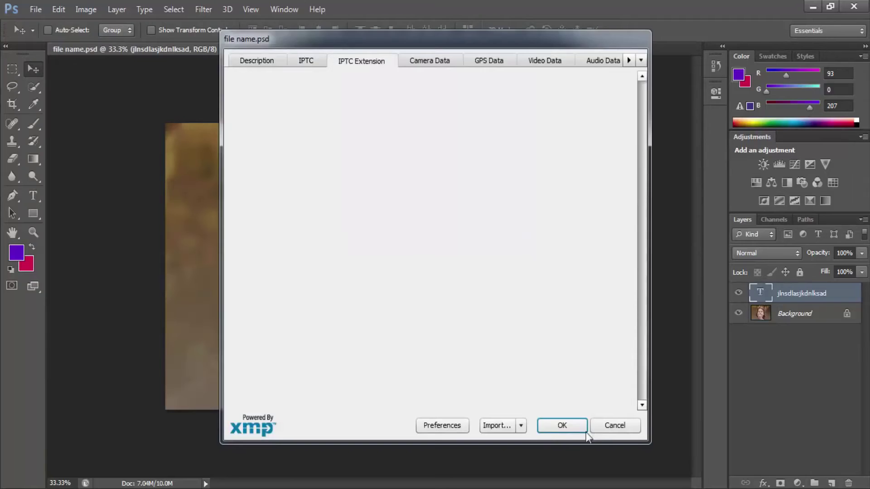
left_click(583, 430)
left_click(35, 9)
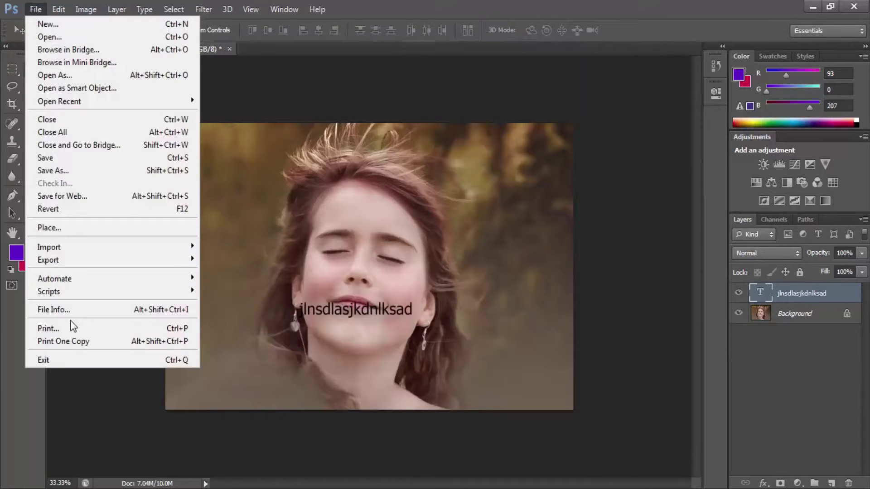
left_click(78, 329)
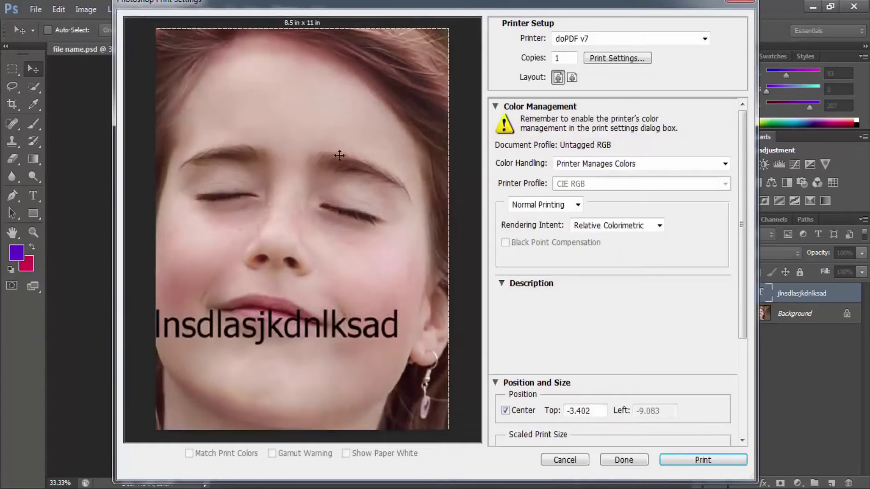
mouse_move(362, 185)
left_mouse_down()
mouse_move(358, 116)
mouse_move(345, 222)
mouse_move(321, 242)
mouse_move(360, 258)
mouse_move(349, 282)
left_mouse_up()
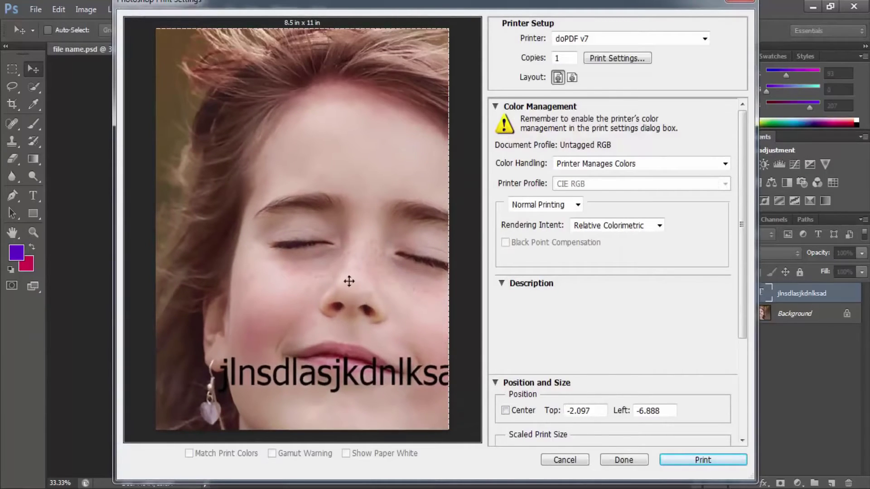
left_click(601, 163)
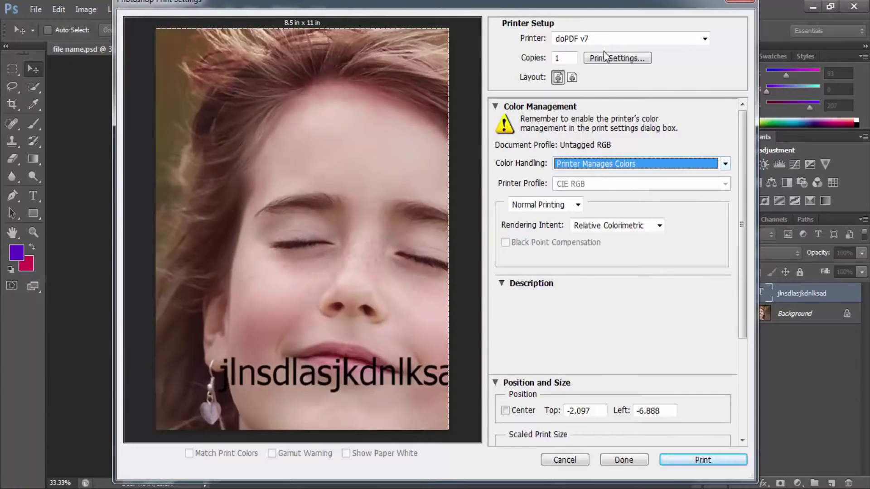
left_click(612, 63)
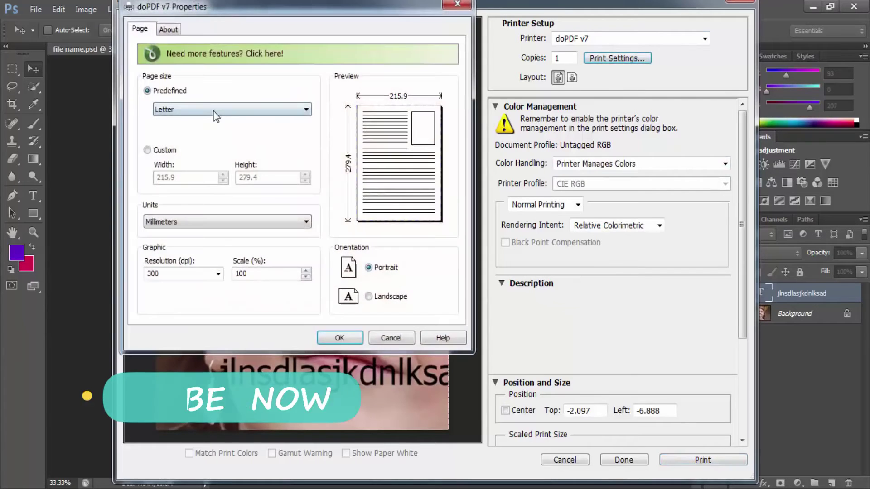
left_click(213, 110)
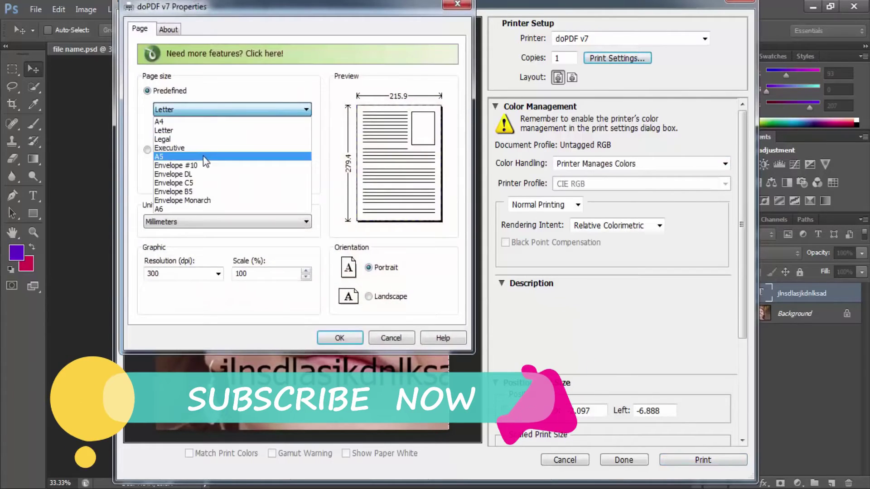
left_click(189, 132)
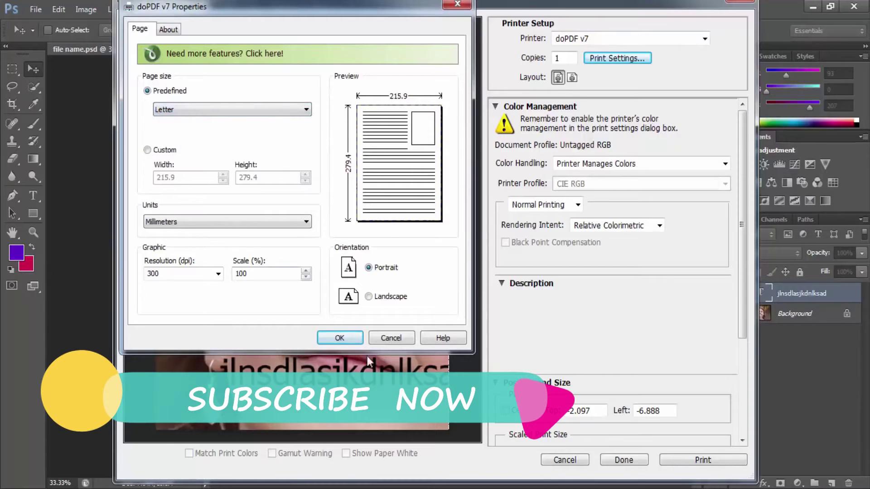
left_click(340, 338)
left_click(565, 457)
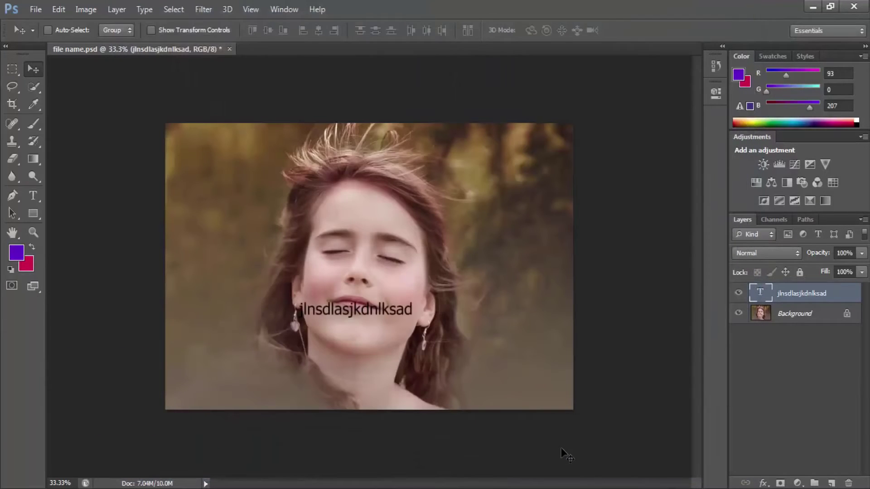
Create a Letter-size document from the U.S. Paper preset, then switch between both document tabs.
key("ctrl+n")
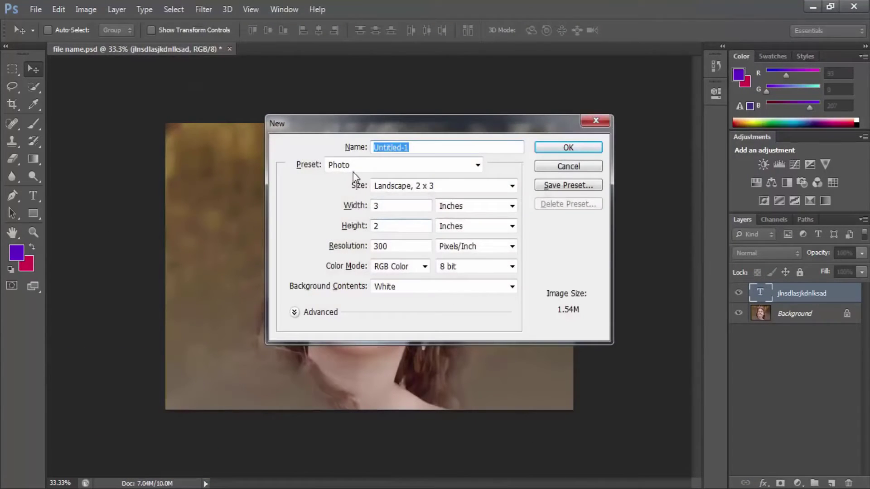
left_click(353, 168)
left_click(356, 212)
left_click(466, 187)
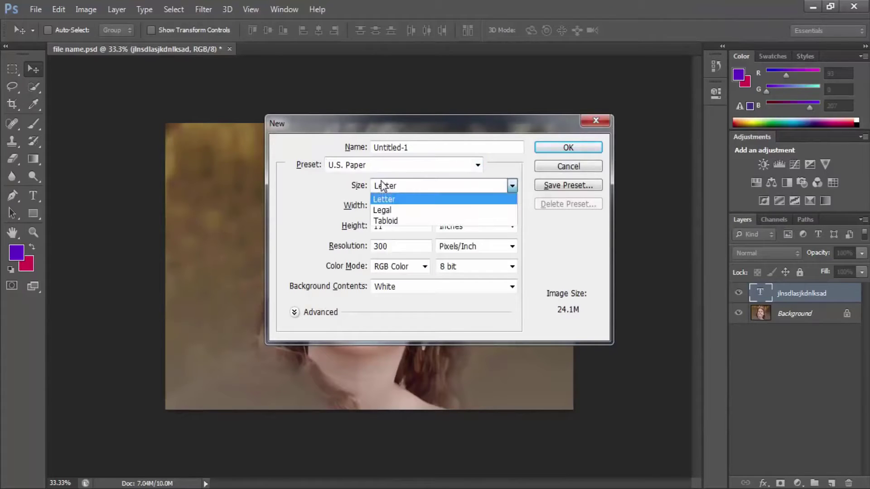
left_click(570, 148)
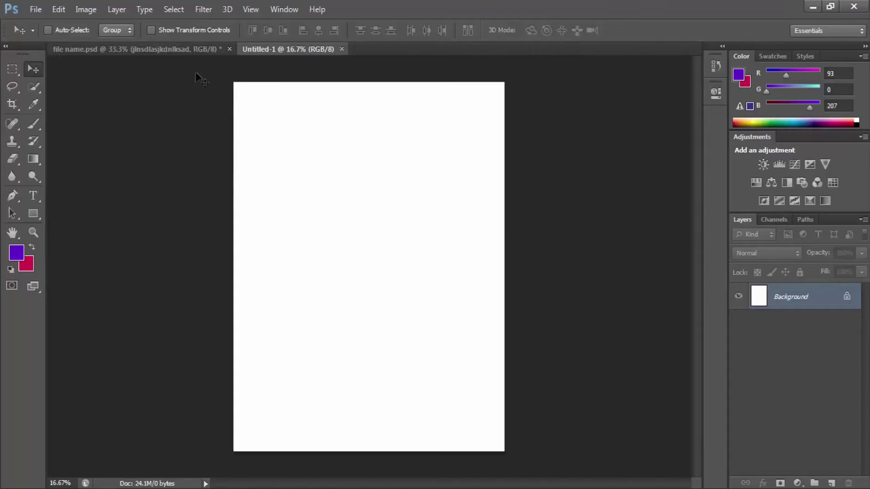
left_click(198, 49)
left_click(252, 50)
Preview the blank page in Print settings, shift its position, then cancel.
left_click(36, 9)
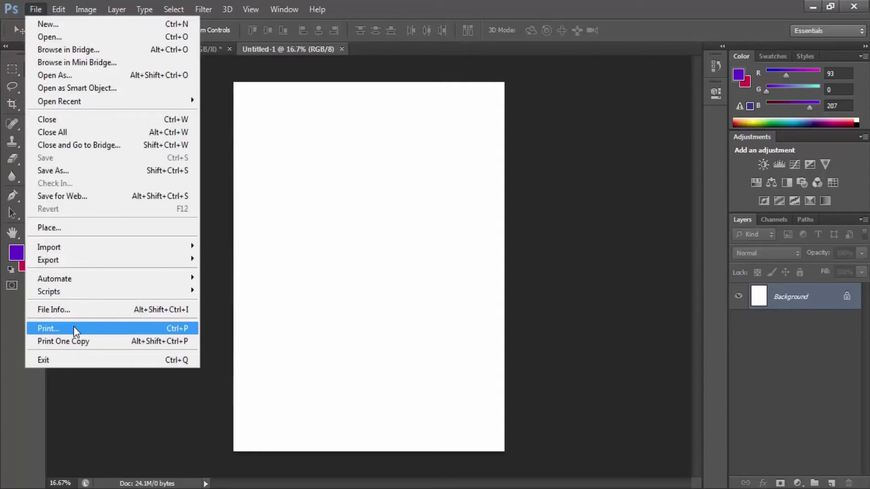
left_click(170, 330)
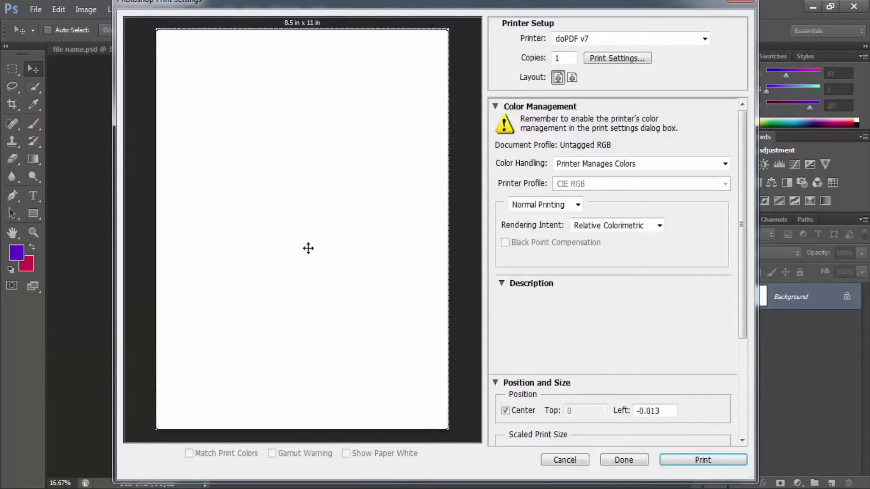
left_click_drag(308, 249, 364, 249)
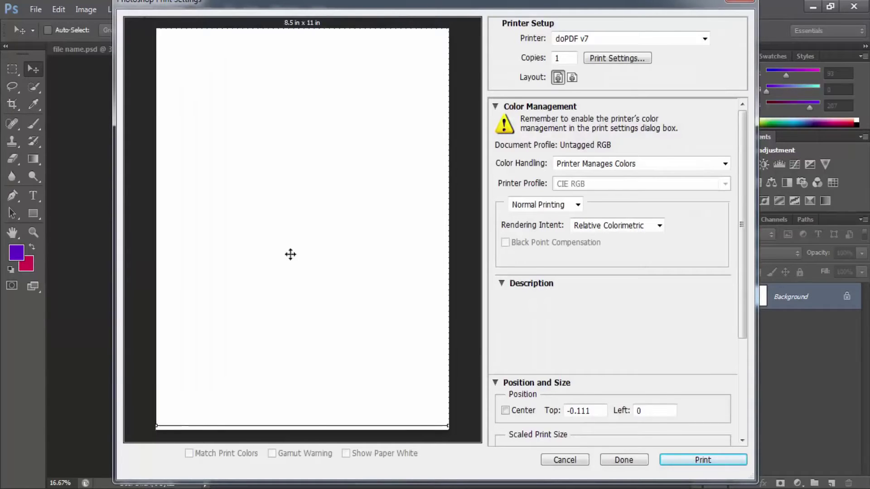
double_click(304, 4)
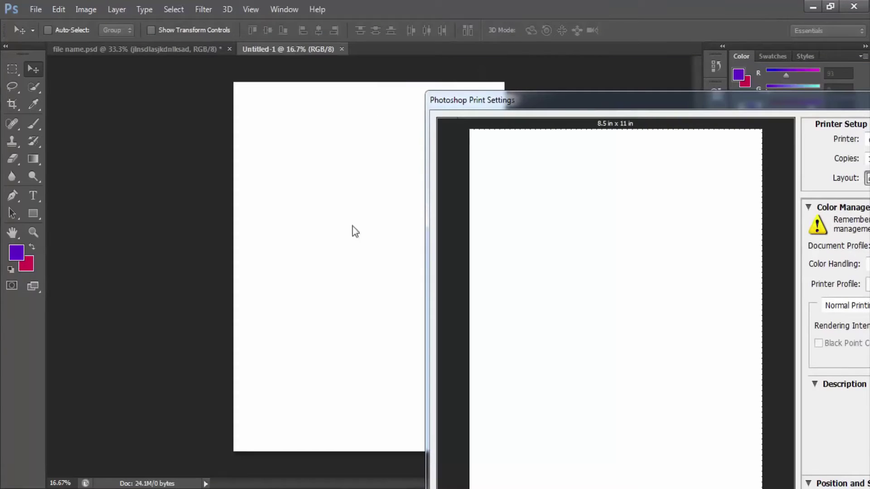
double_click(533, 107)
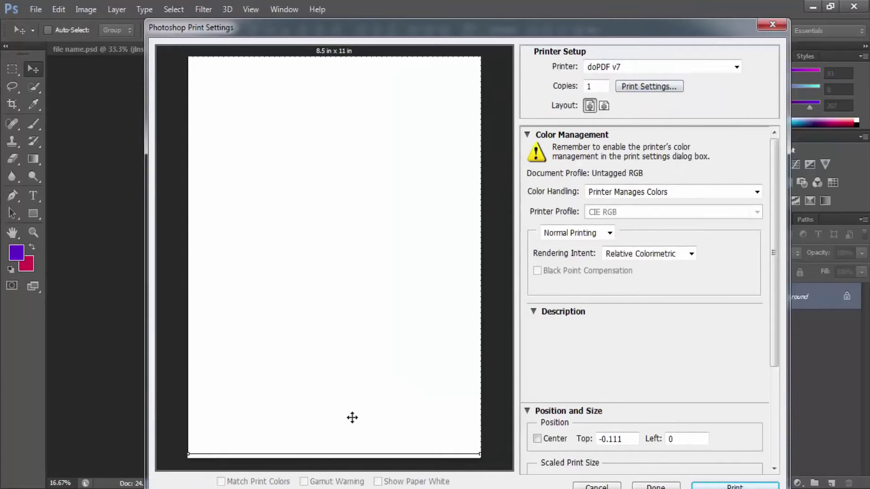
left_click(588, 484)
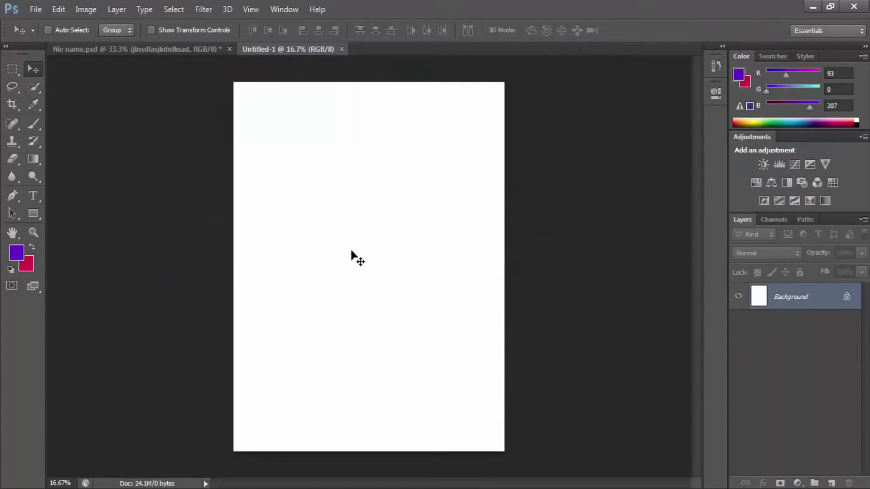
Print one copy of the blank page to doPDF and dismiss its prompts.
left_click(37, 12)
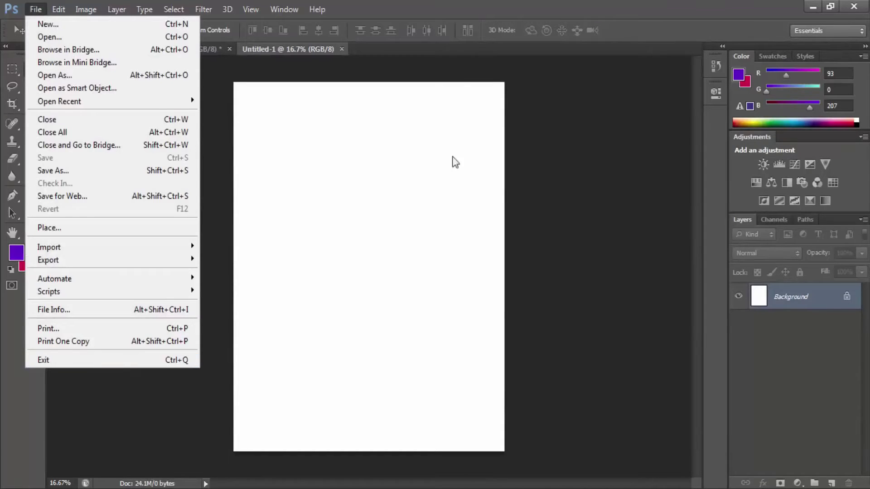
left_click(288, 345)
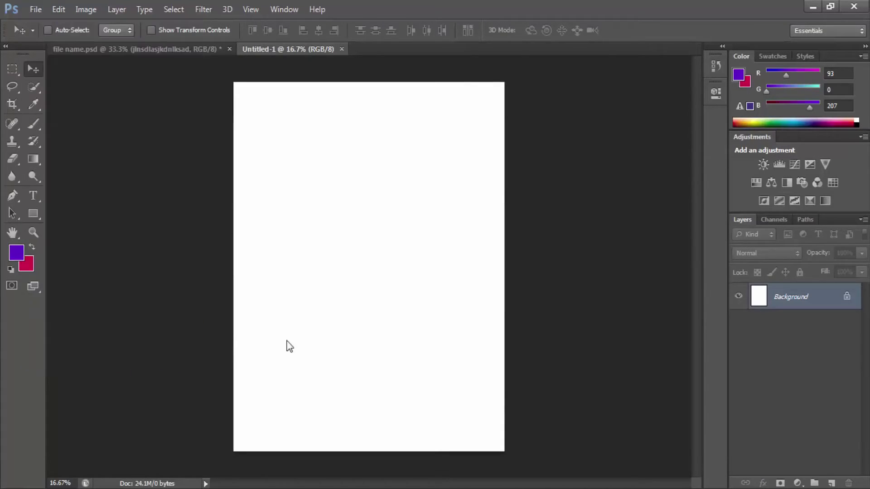
left_click(36, 12)
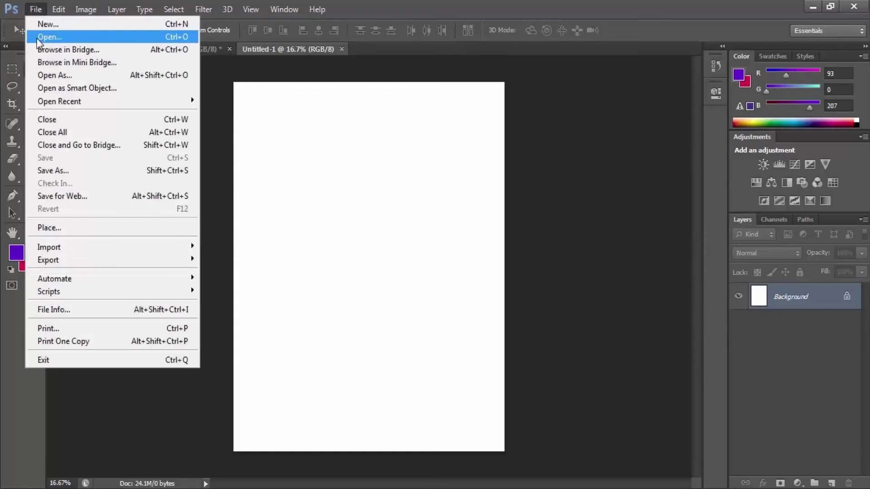
left_click(73, 343)
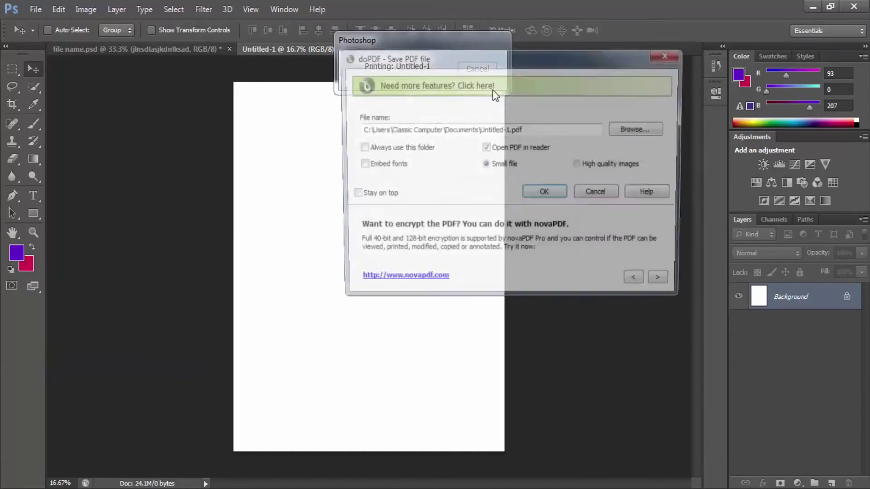
left_click(596, 196)
left_click(476, 69)
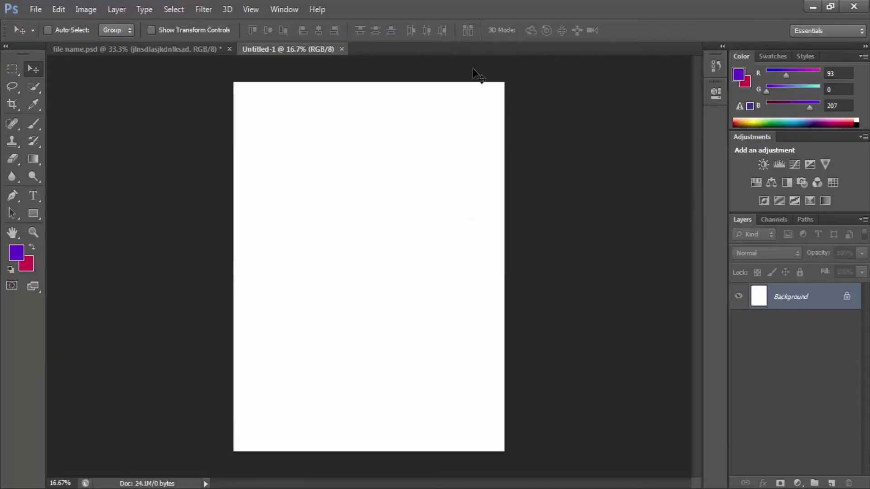
left_click(57, 12)
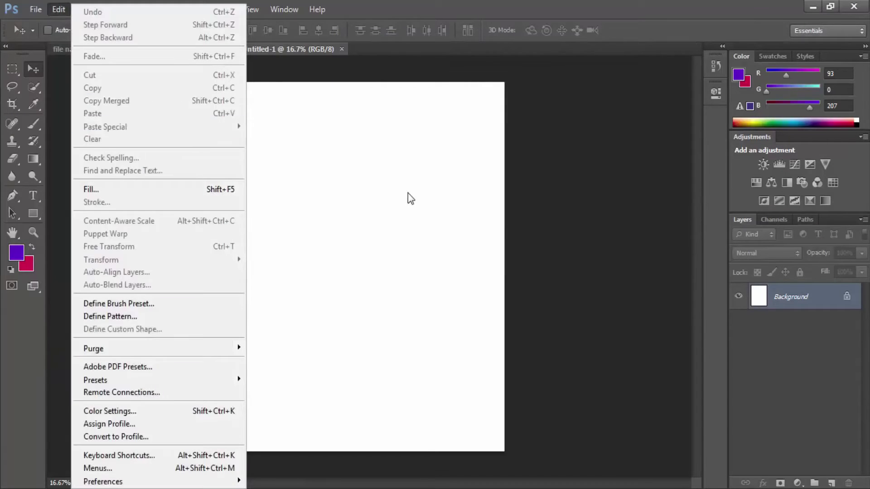
Close the blank Untitled-1 document tab, keeping the photo document open.
left_click(410, 197)
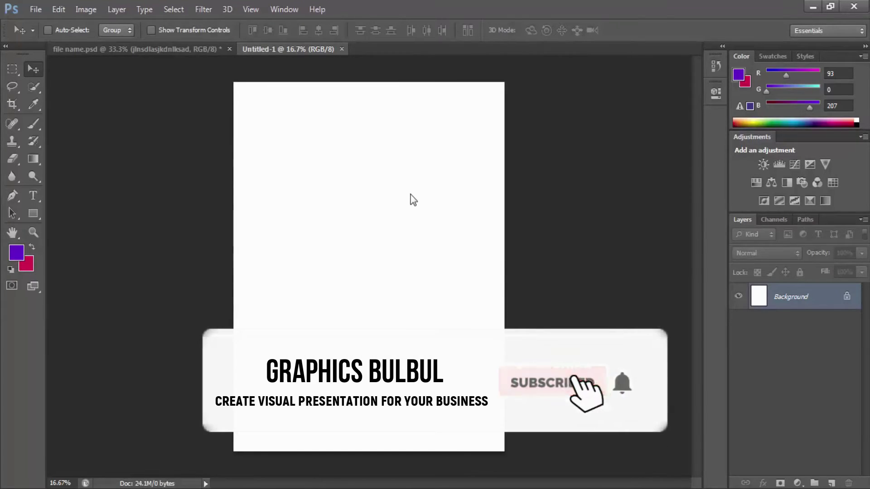
left_click(342, 49)
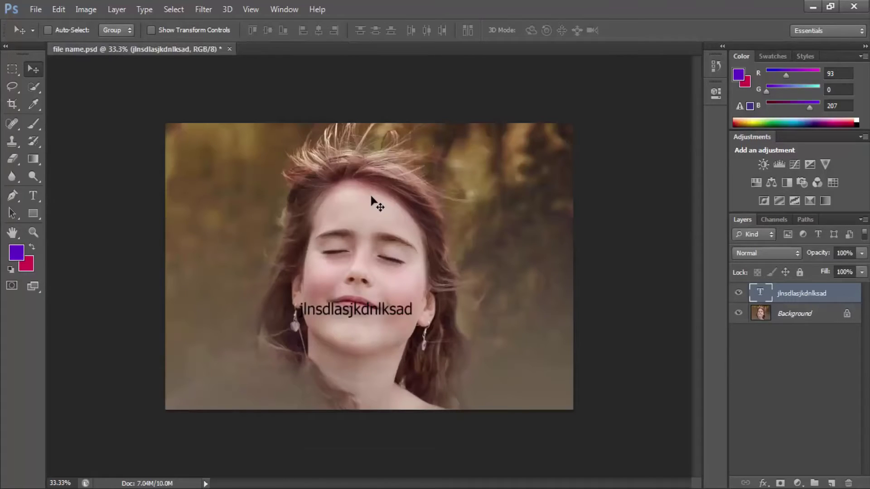
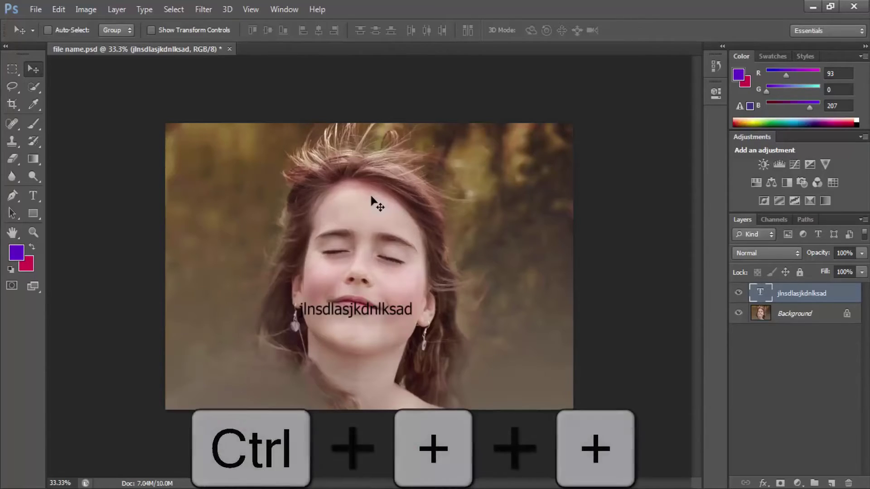
Zoom in and out on the portrait, ending at 200% on the closed eyes and freckled nose.
key("ctrl+plus")
key("ctrl+plus")
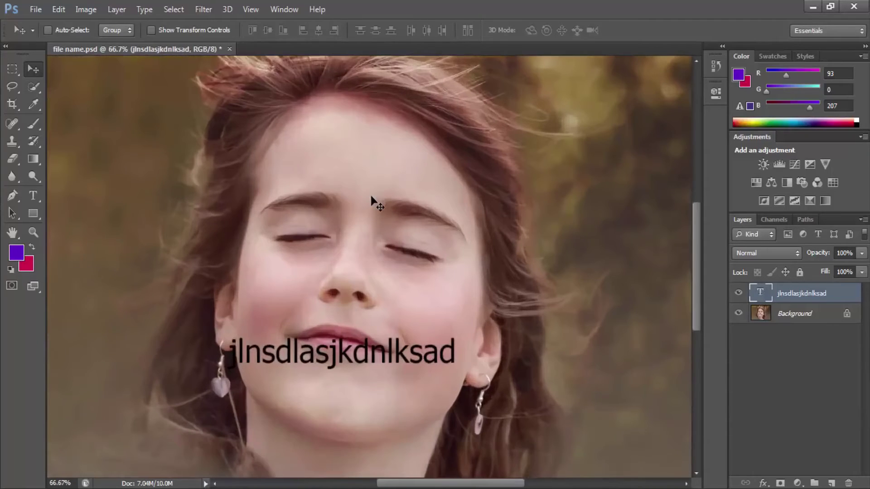
key("ctrl+plus")
key("ctrl+plus")
key("ctrl+plus")
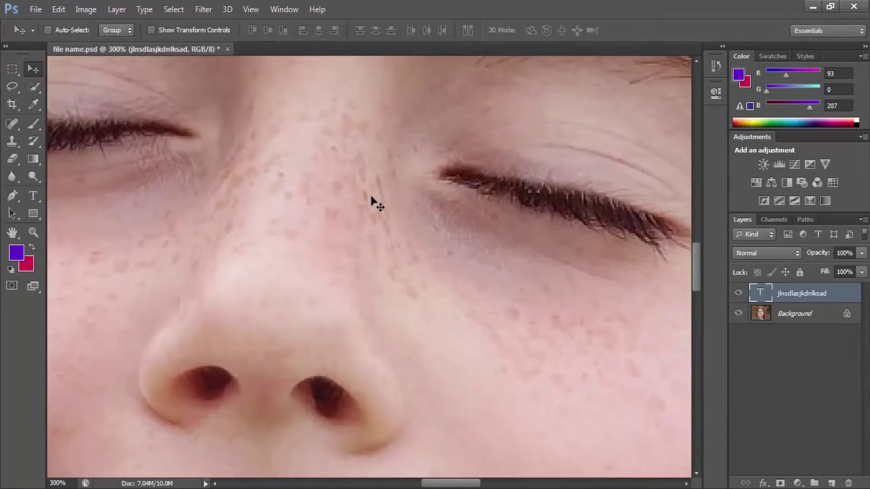
key("ctrl+minus")
key("ctrl+minus")
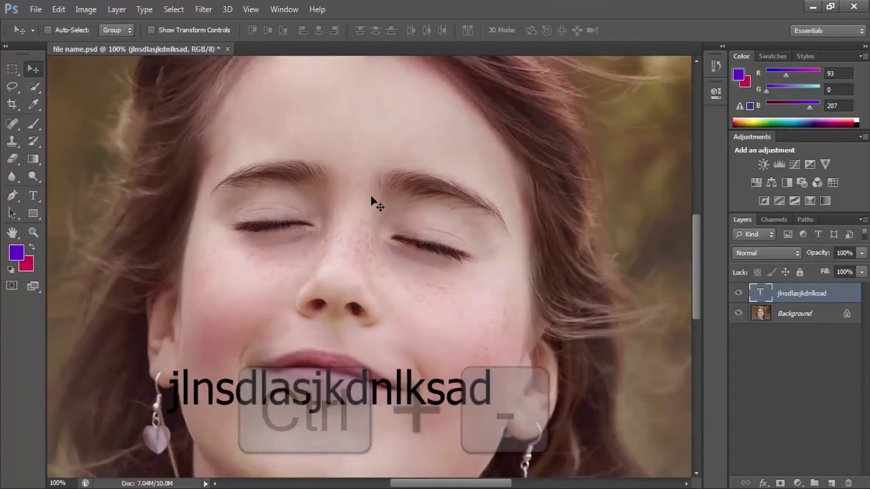
key("ctrl+minus")
key("ctrl+minus")
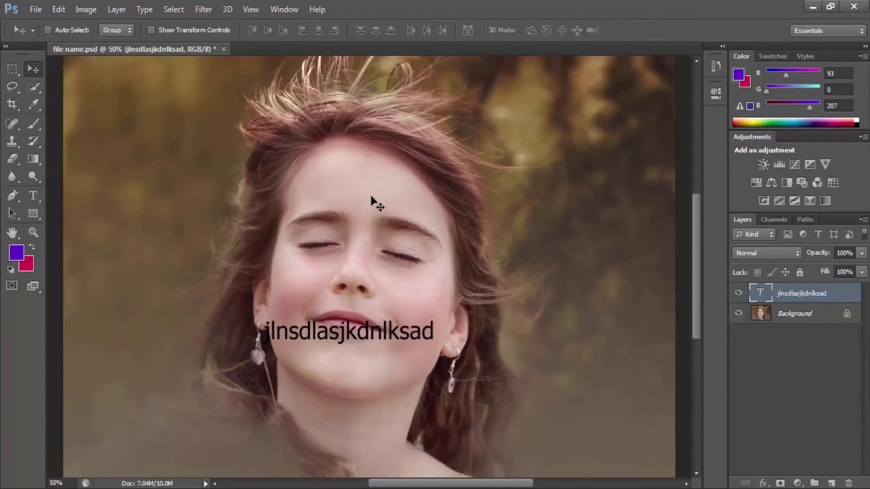
key("ctrl+minus")
key("ctrl+minus")
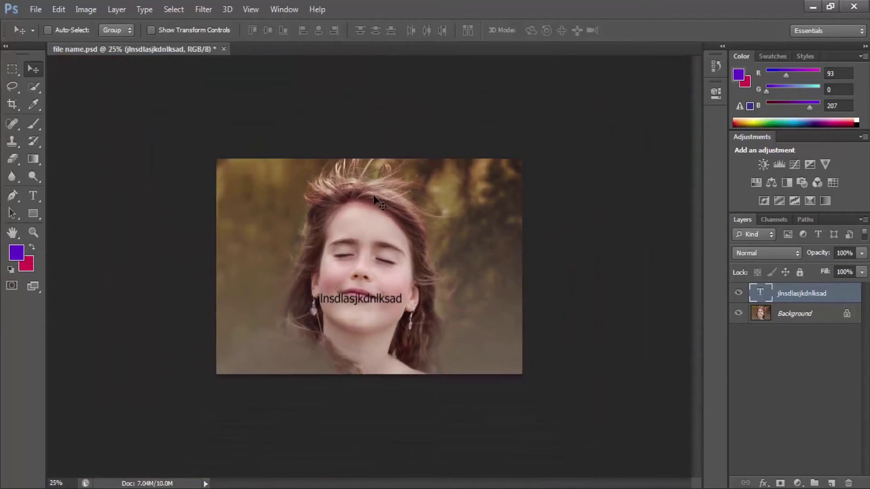
key("ctrl+minus")
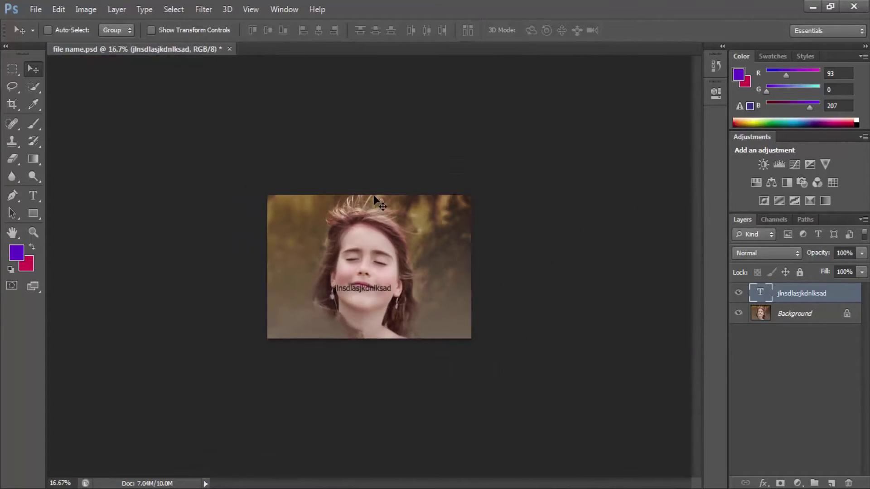
key("ctrl+plus")
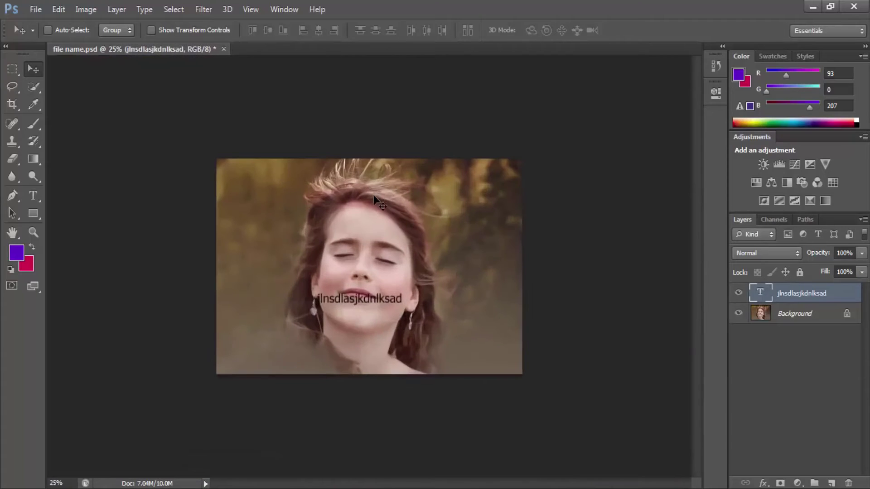
key("ctrl+plus")
key("ctrl+plus")
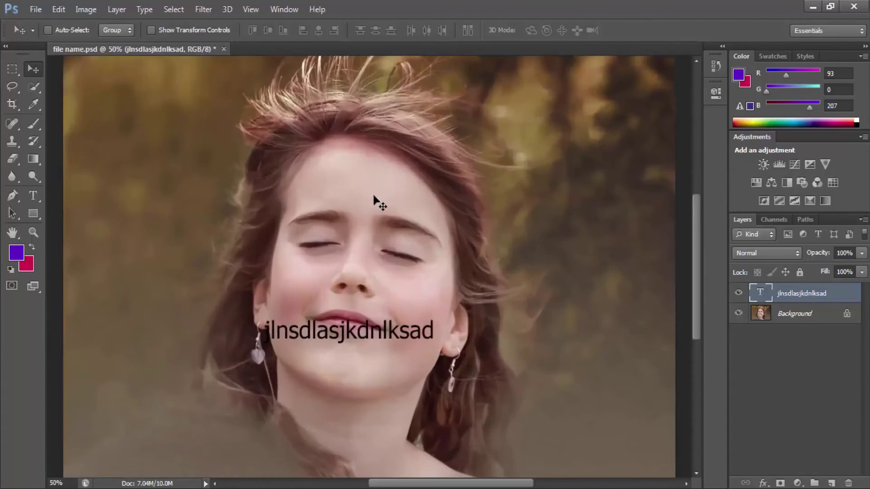
key("ctrl+plus")
key("ctrl+plus")
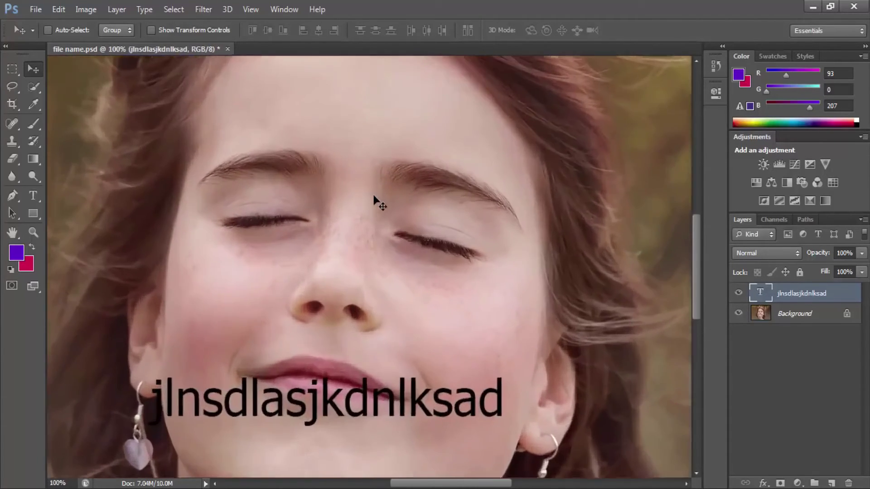
key("ctrl+plus")
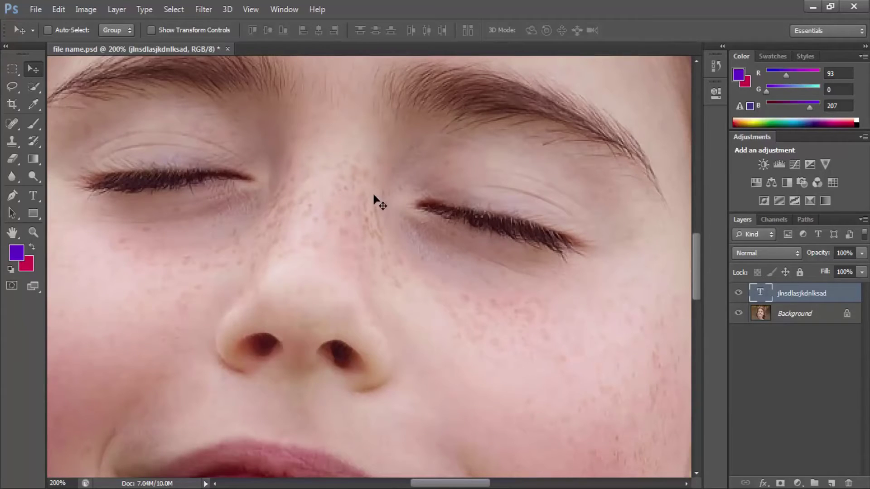
Pan the magnified view across the face, ear and text, ending on the hair beside the forehead.
key("space")
left_click_drag(374, 195, 465, 224)
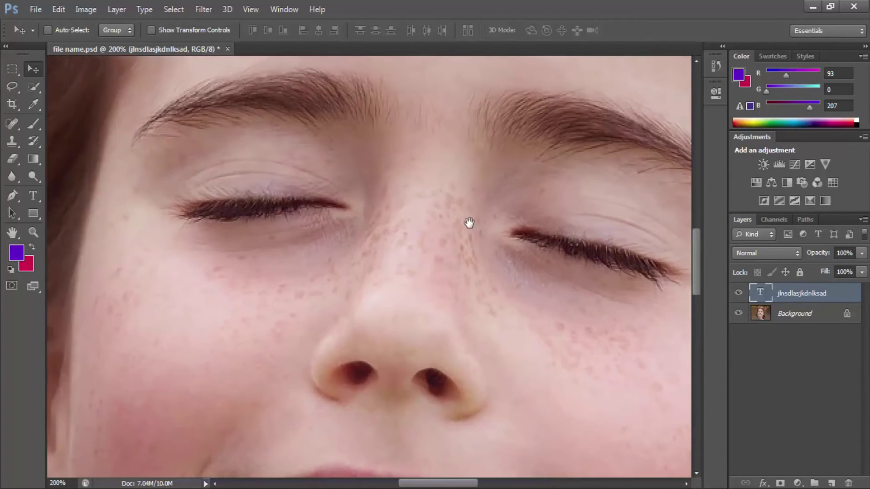
left_click_drag(208, 208, 613, 218)
mouse_move(534, 245)
left_mouse_down()
mouse_move(402, 196)
mouse_move(306, 180)
left_mouse_up()
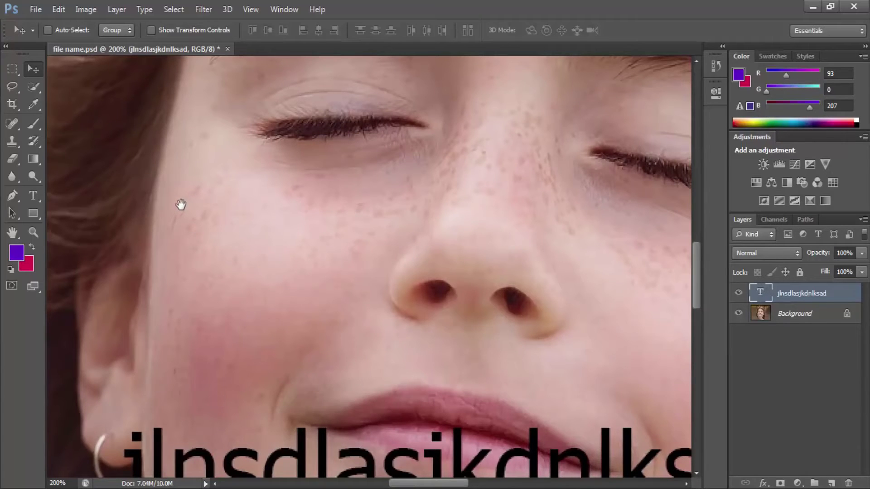
mouse_move(181, 205)
left_mouse_down()
mouse_move(218, 183)
mouse_move(258, 179)
mouse_move(538, 204)
left_mouse_up()
mouse_move(264, 175)
left_mouse_down()
mouse_move(328, 189)
mouse_move(414, 127)
left_mouse_up()
left_click_drag(501, 360, 143, 272)
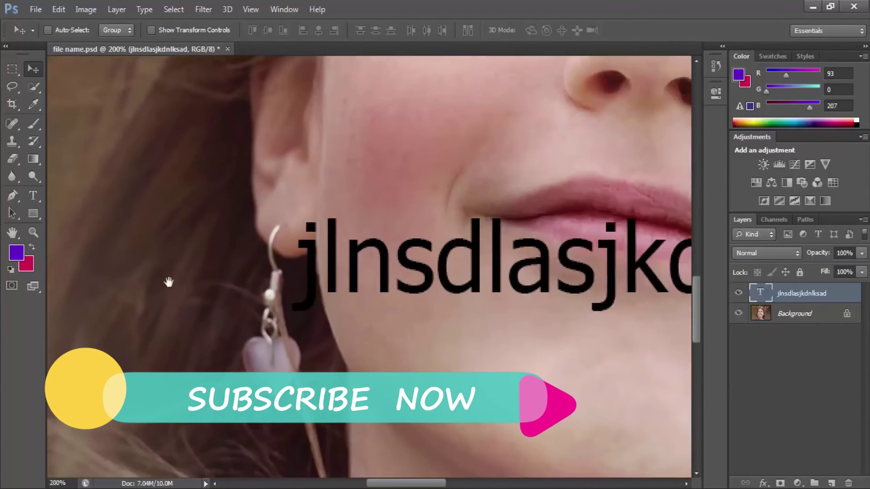
left_click_drag(499, 214, 188, 266)
left_click_drag(455, 174, 369, 196)
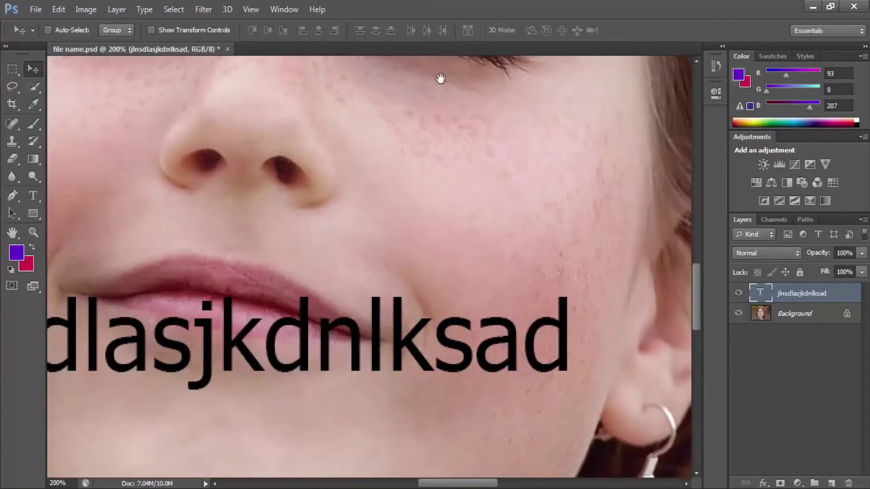
left_click_drag(439, 78, 382, 334)
mouse_move(566, 63)
left_mouse_down()
mouse_move(574, 144)
mouse_move(381, 311)
left_mouse_up()
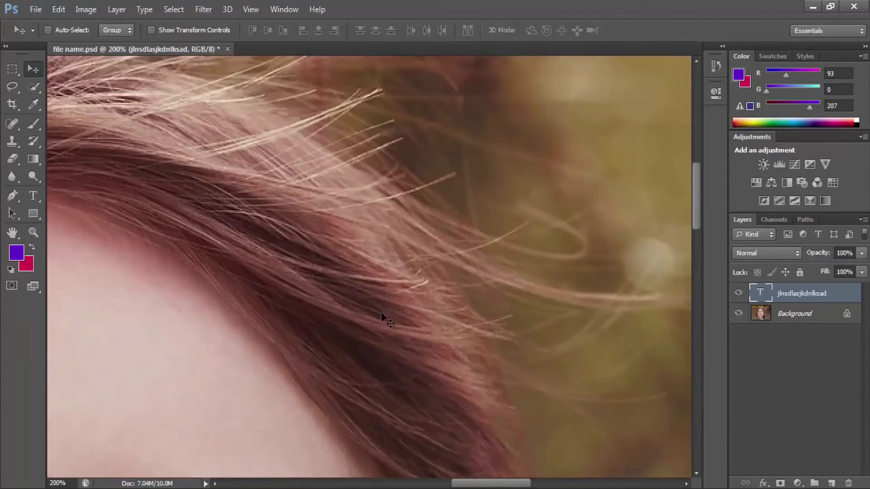
Zoom back out until the whole portrait and its text fit the window.
key("ctrl+minus")
key("ctrl+minus")
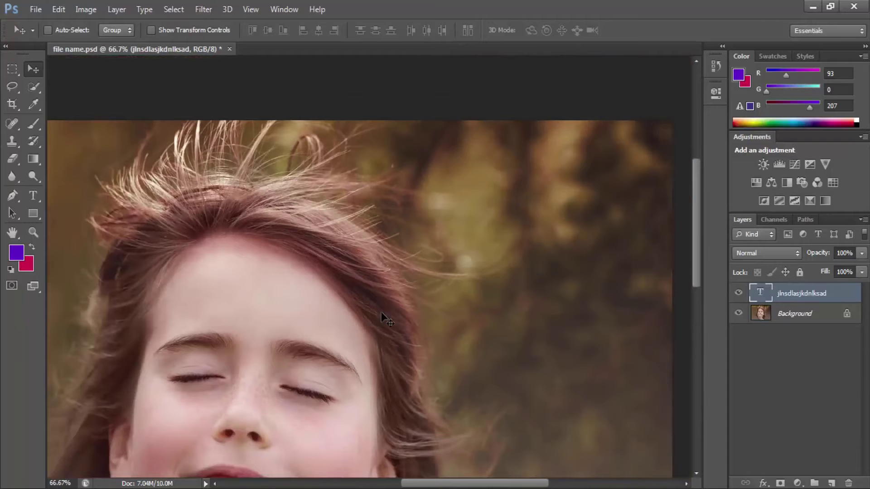
left_click_drag(307, 404, 352, 260)
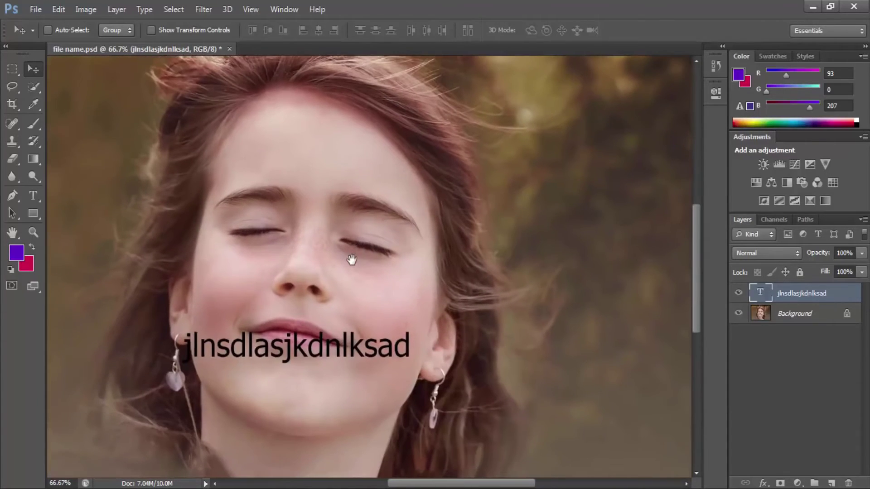
key("ctrl+minus")
key("ctrl+minus")
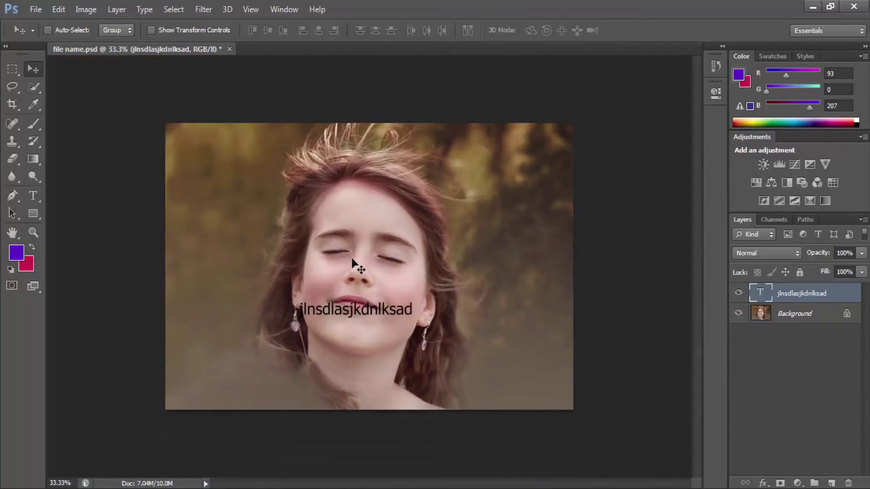
Cancel creating a new document, then bring up the Open file dialog.
key("ctrl+n")
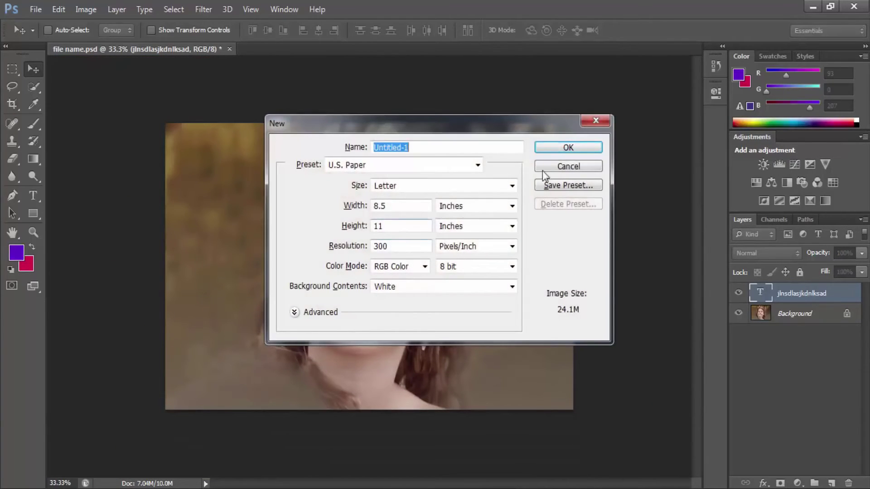
left_click(545, 171)
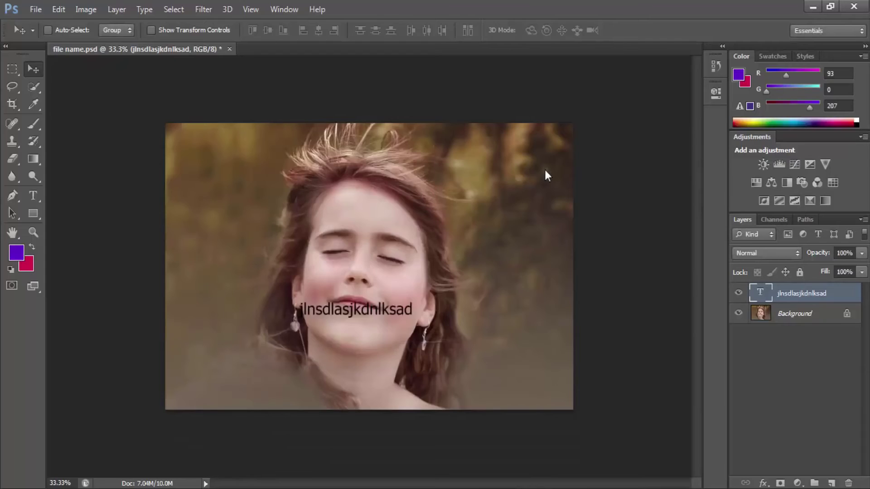
key("ctrl+o")
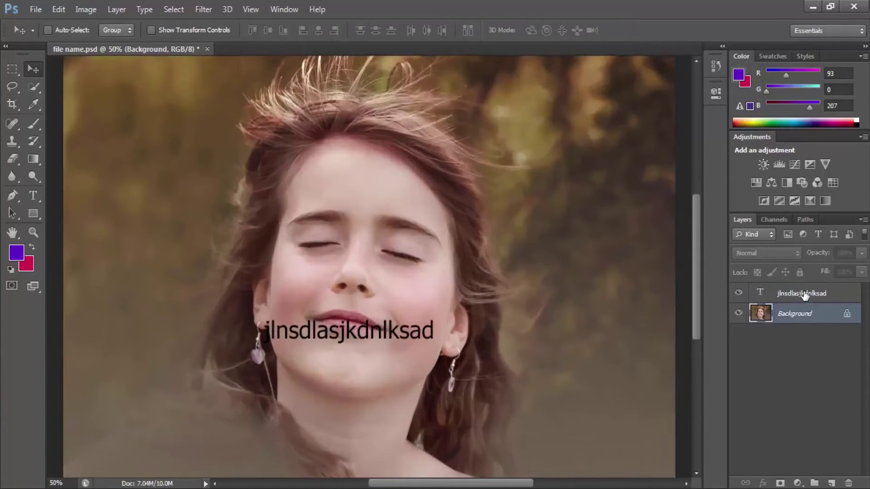
left_click(803, 293)
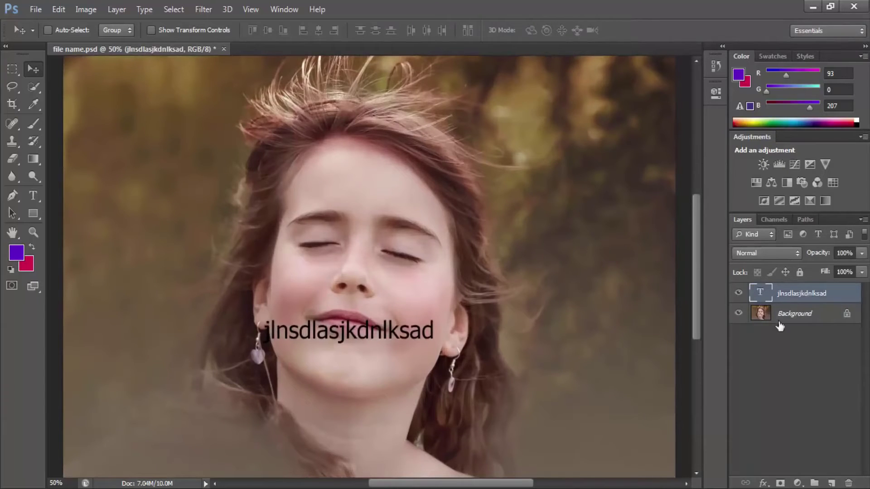
left_click(795, 315)
left_click(815, 295)
left_click(805, 320)
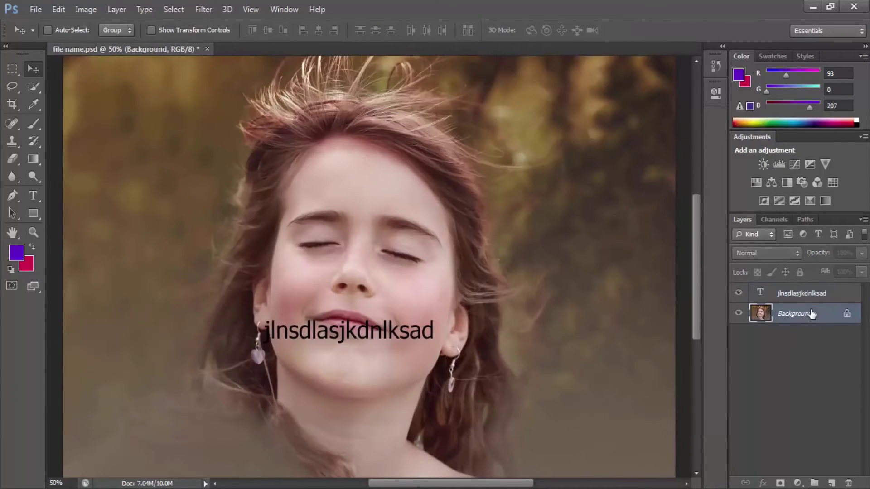
left_click(801, 297)
left_click(804, 316)
key("ctrl+minus")
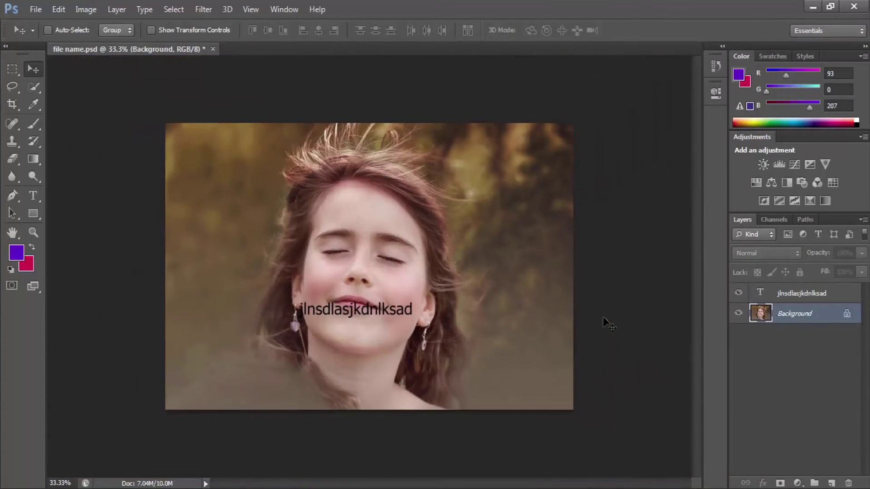
left_click(803, 295)
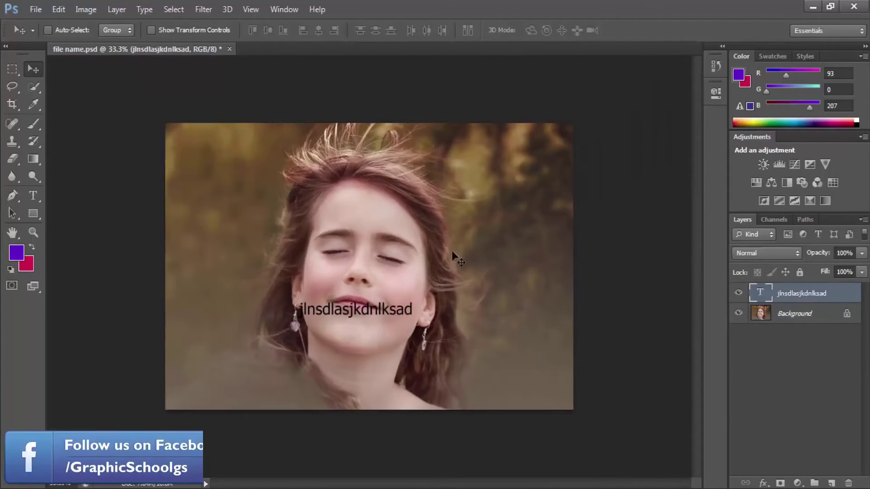
left_click(795, 313)
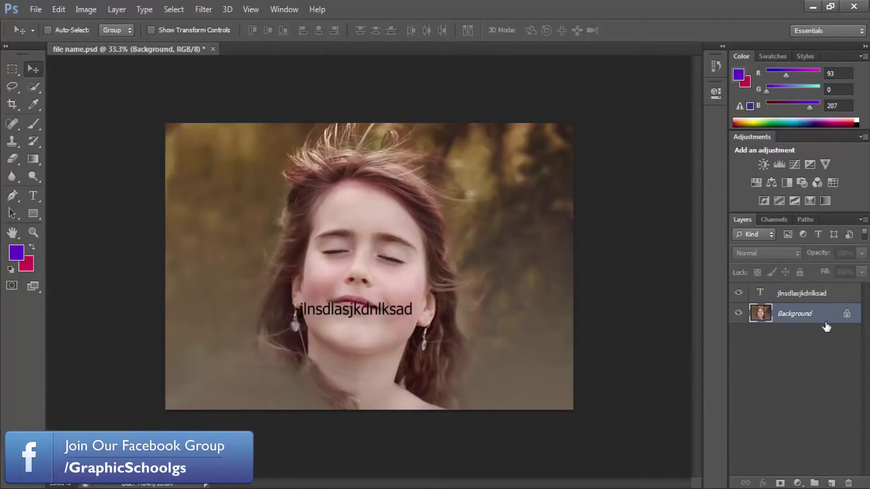
left_click(808, 295)
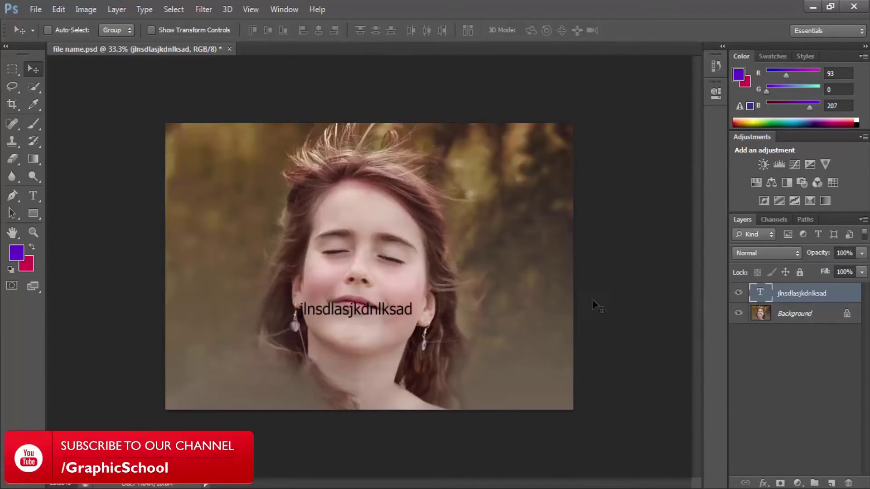
left_click(814, 317)
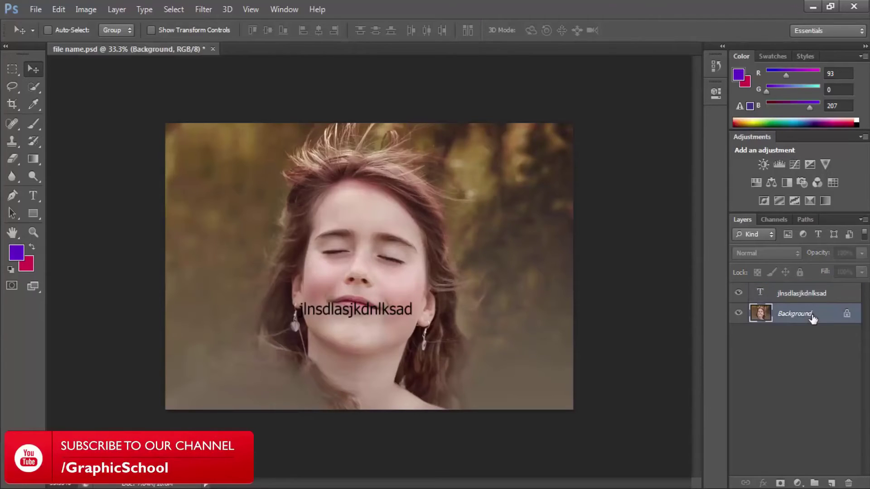
left_click_drag(791, 317, 849, 481)
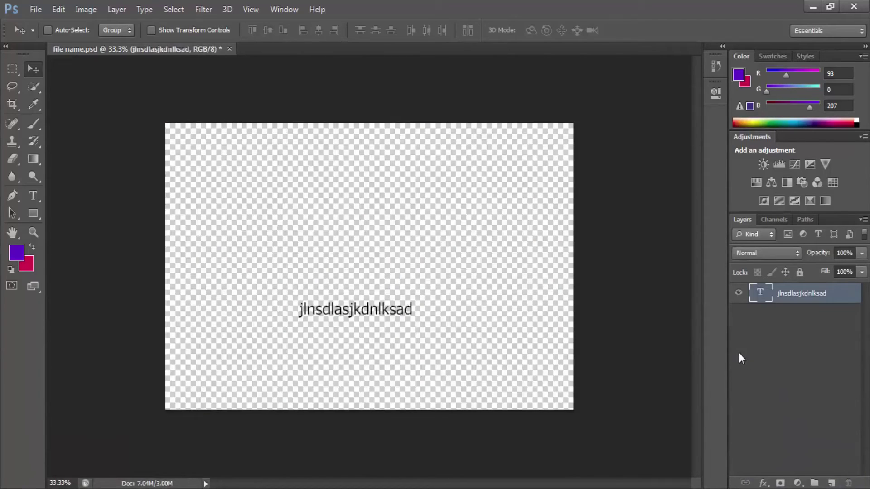
key("ctrl+z")
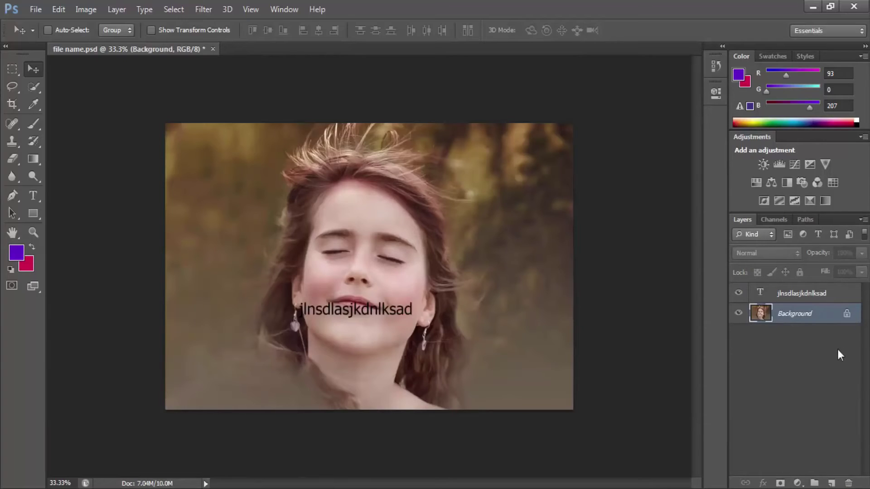
left_click(832, 483)
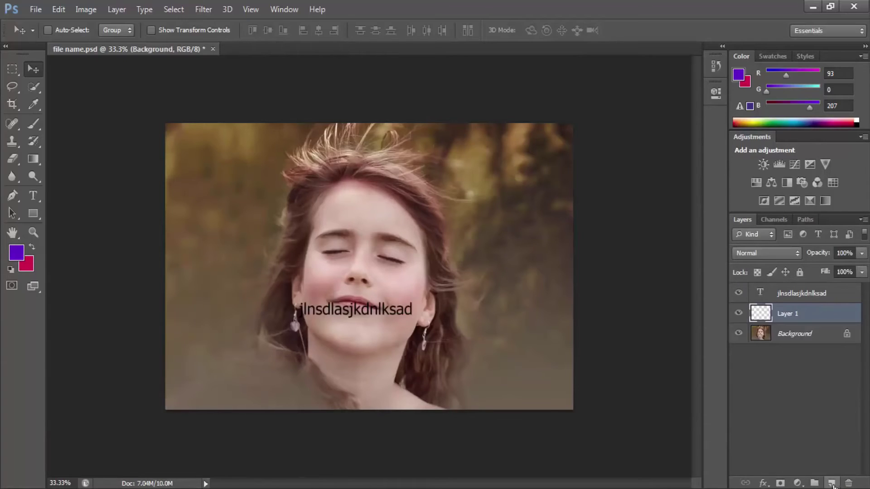
left_click_drag(842, 315, 845, 482)
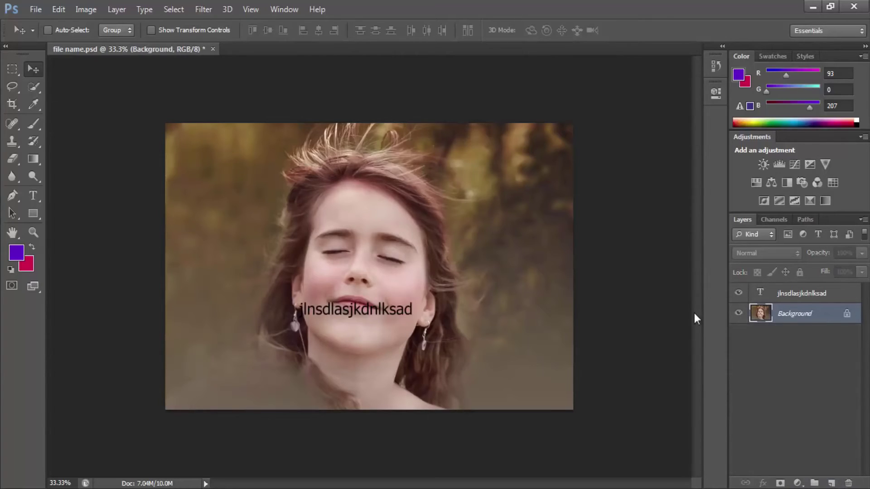
Create a layer group, move the text layer into it and rename the group 'text'.
left_click(814, 483)
left_click(753, 311)
left_click_drag(793, 327, 785, 312)
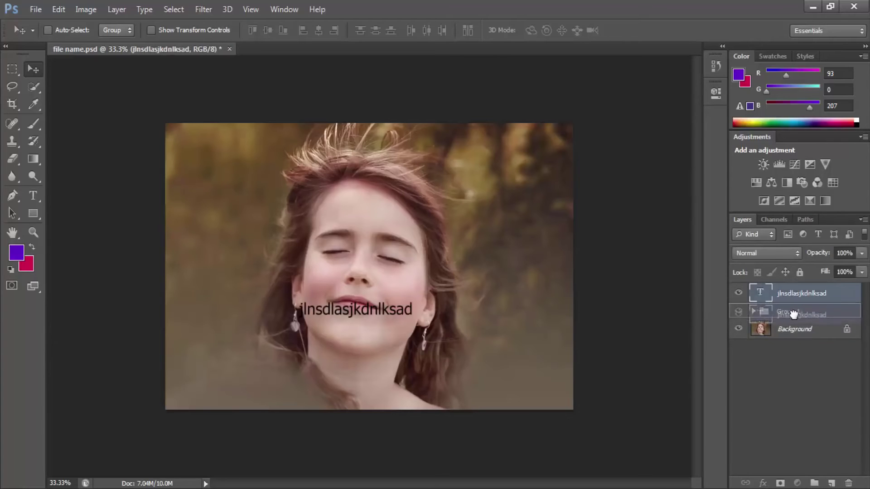
double_click(786, 291)
type("text")
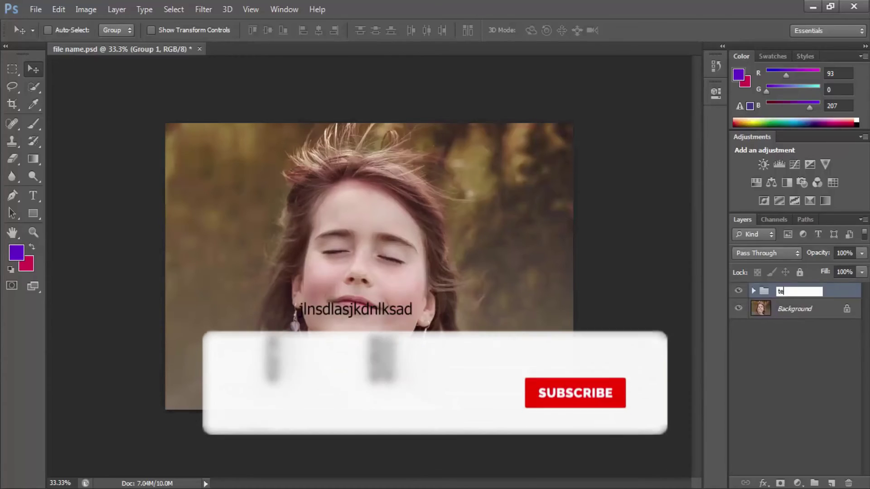
key("Return")
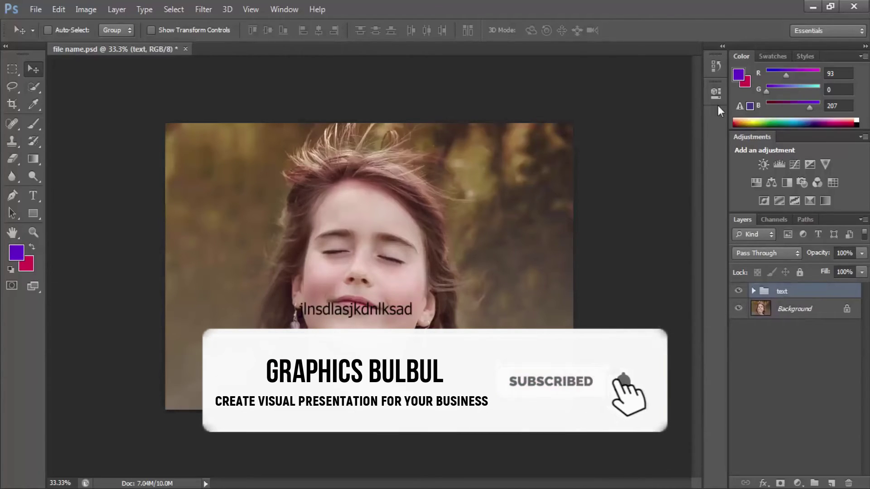
left_click(754, 291)
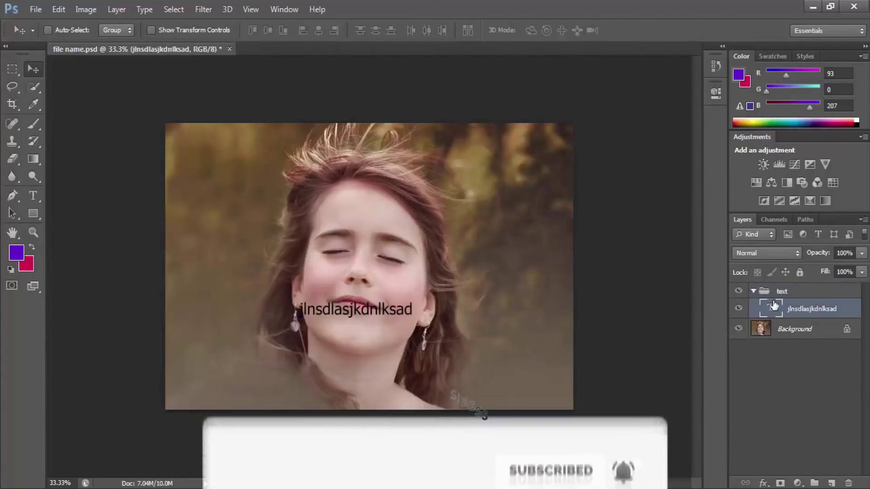
left_click(754, 292)
left_click(790, 329)
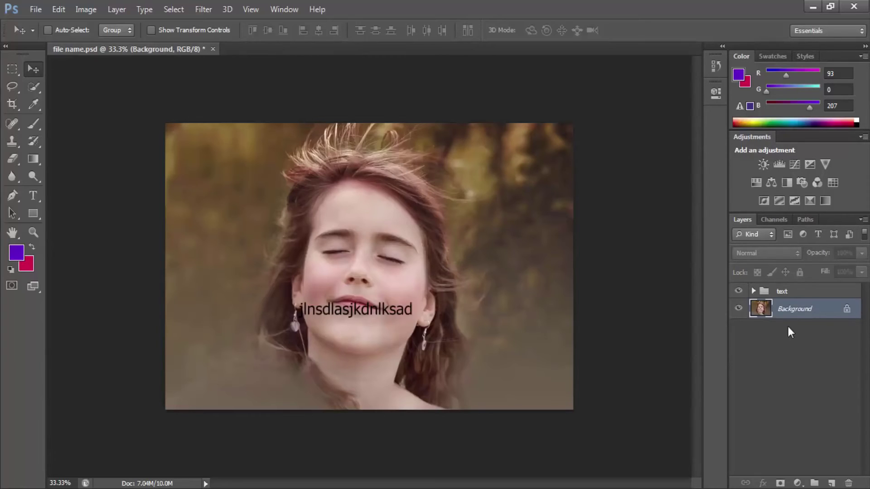
Edit the jlnsdlasjkdnlksad text with the Type tool, then delete that text layer.
key("ctrl+plus")
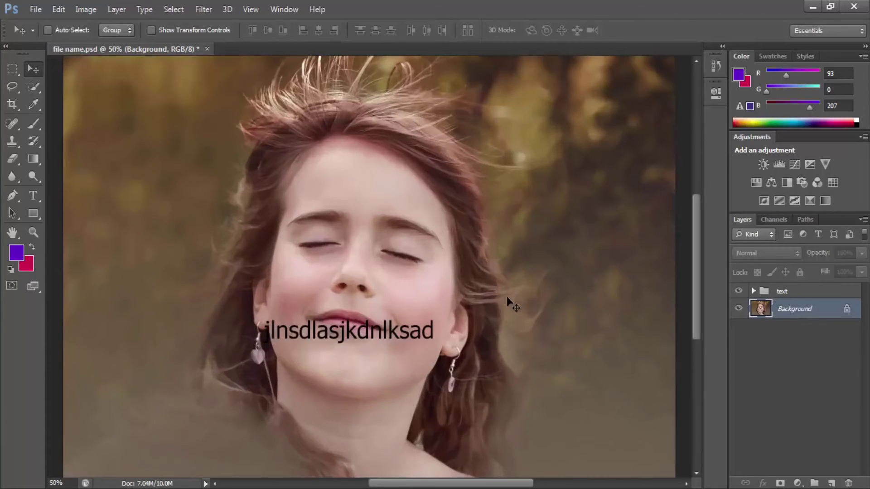
key("t")
left_click(341, 333)
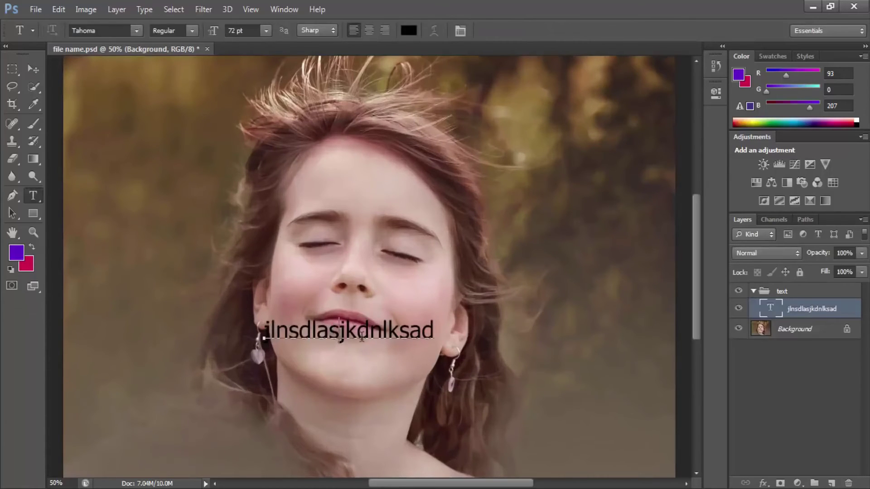
key("ctrl+Return")
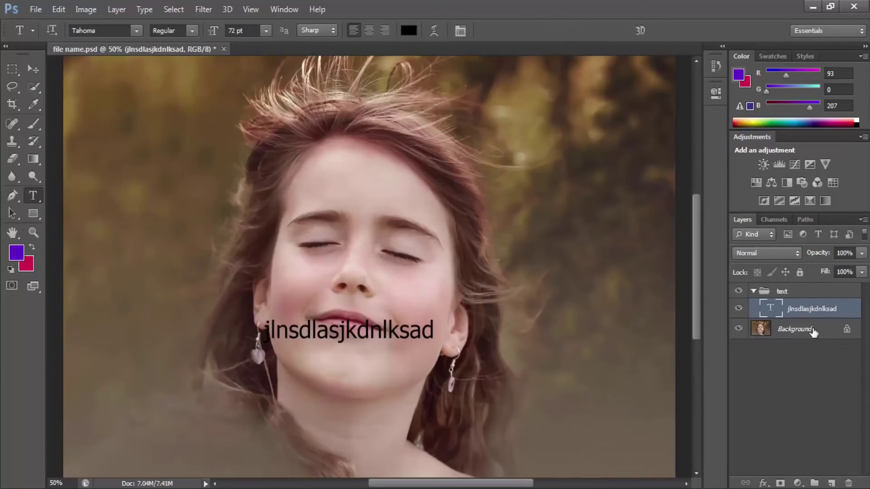
key("Delete")
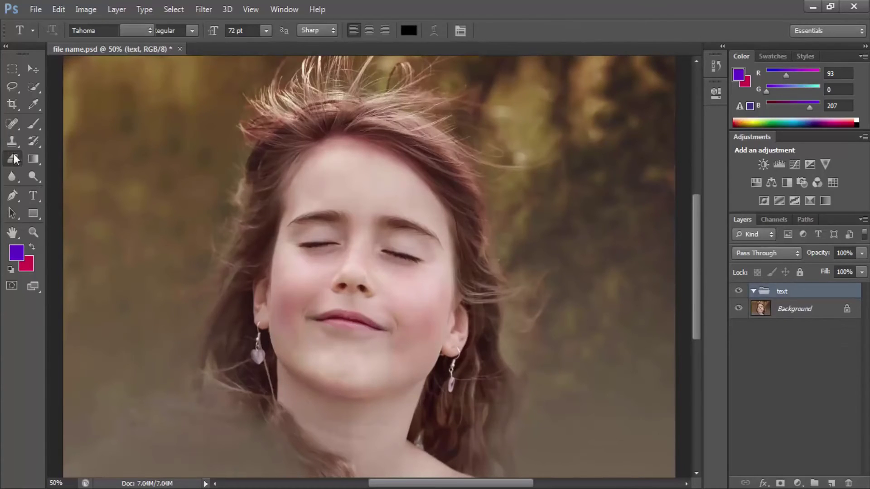
Unlock Background as Layer 0 and erase two strokes across the face and forehead.
left_click(15, 158)
left_click(441, 317)
left_click(441, 207)
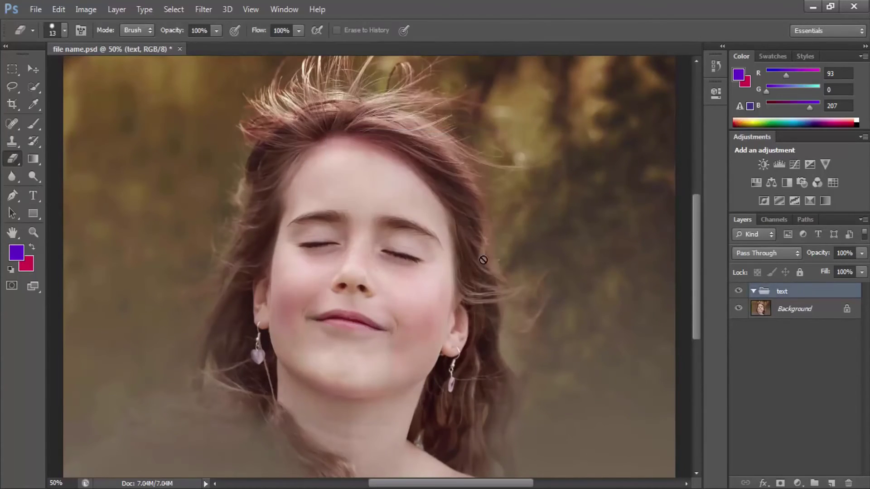
double_click(853, 305)
key("Return")
left_click_drag(171, 193, 441, 177)
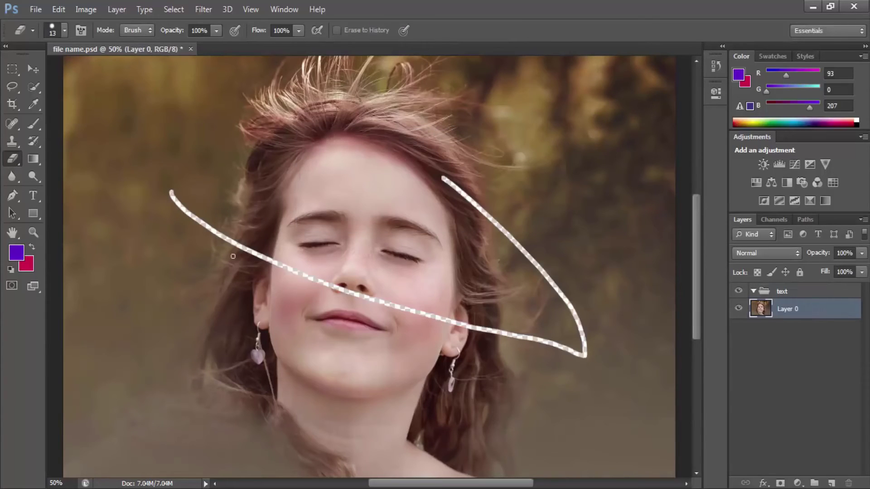
left_click_drag(237, 264, 443, 178)
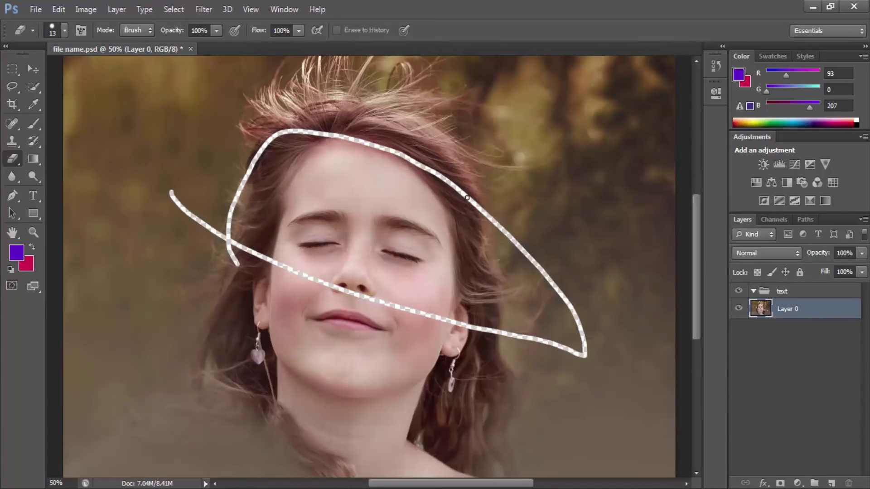
Toggle the eraser strokes with Ctrl+Z and preview CMYK proof colours.
key("ctrl+z")
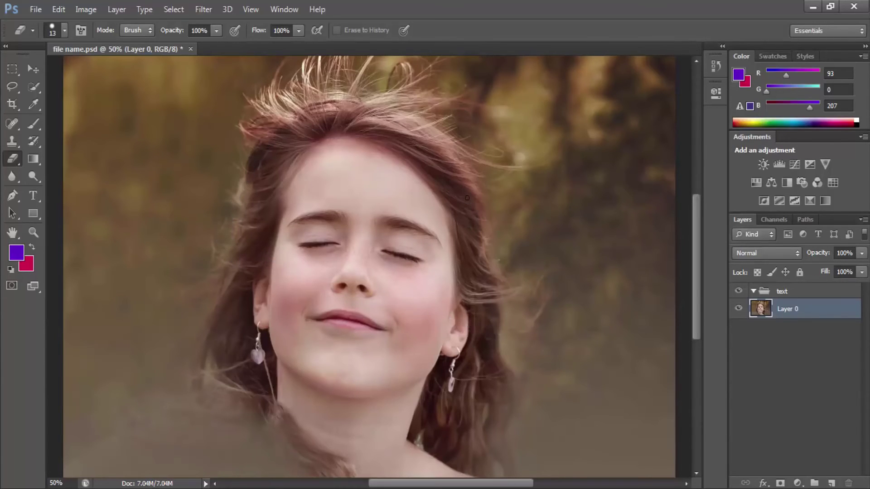
key("ctrl+y")
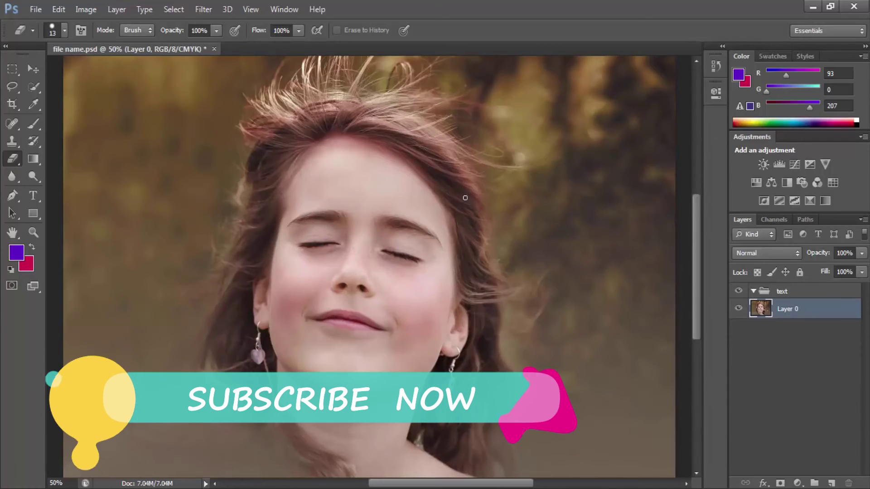
key("ctrl+z")
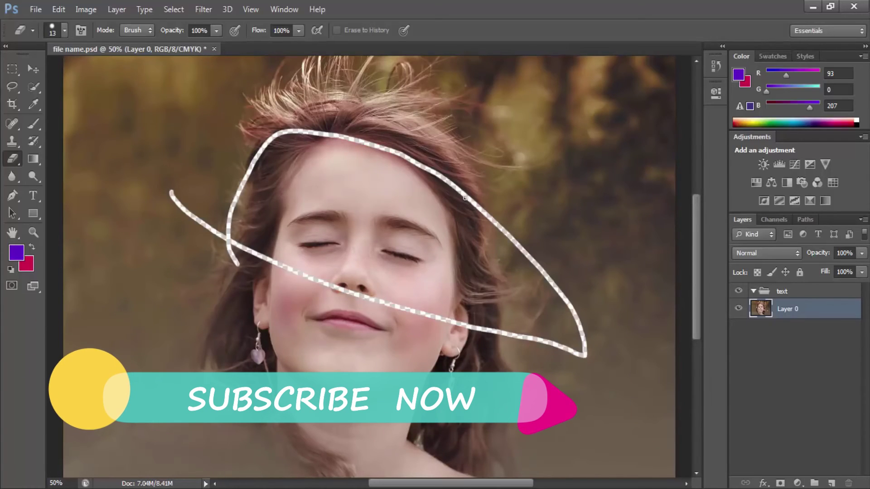
key("ctrl+z")
key("ctrl+z")
key("ctrl+z")
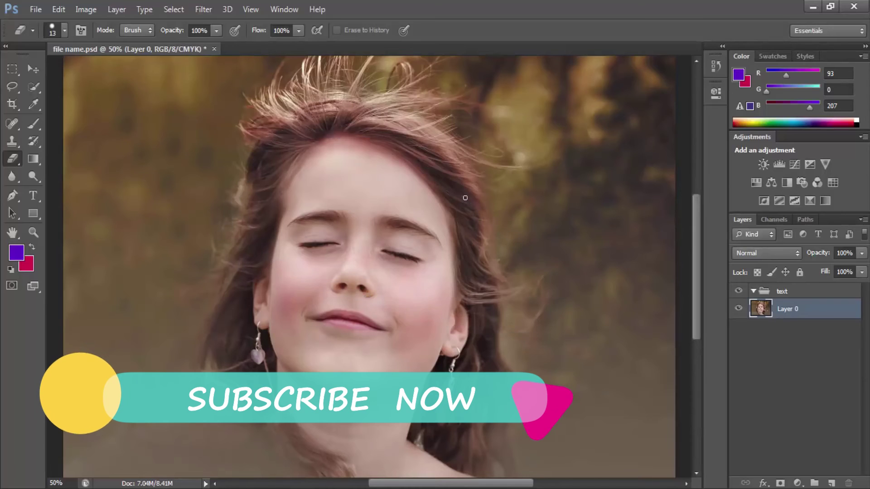
key("ctrl+z")
key("ctrl+z")
key("ctrl+z")
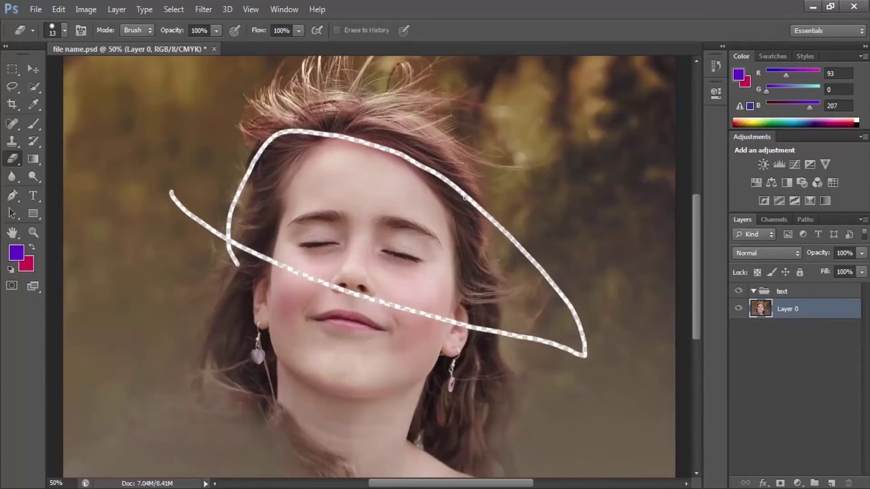
key("ctrl+z")
key("ctrl+z")
key("ctrl+z")
key("ctrl+z")
key("ctrl+z")
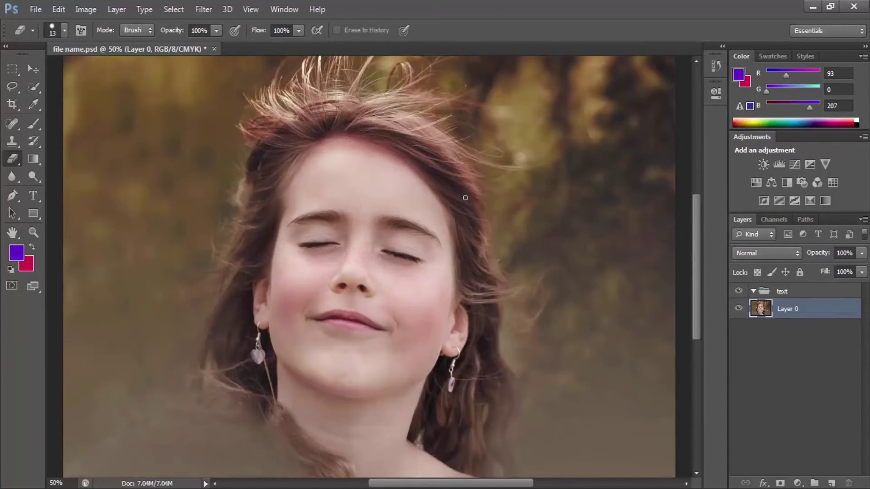
key("ctrl+z")
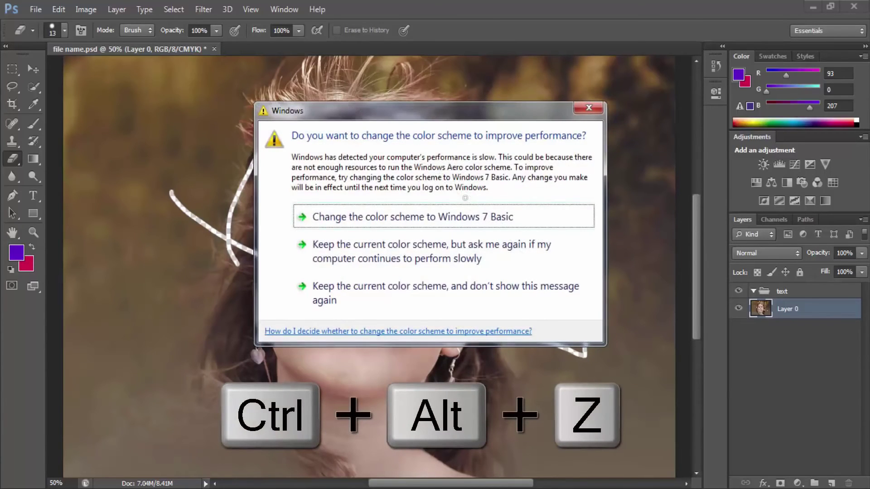
left_click(589, 108)
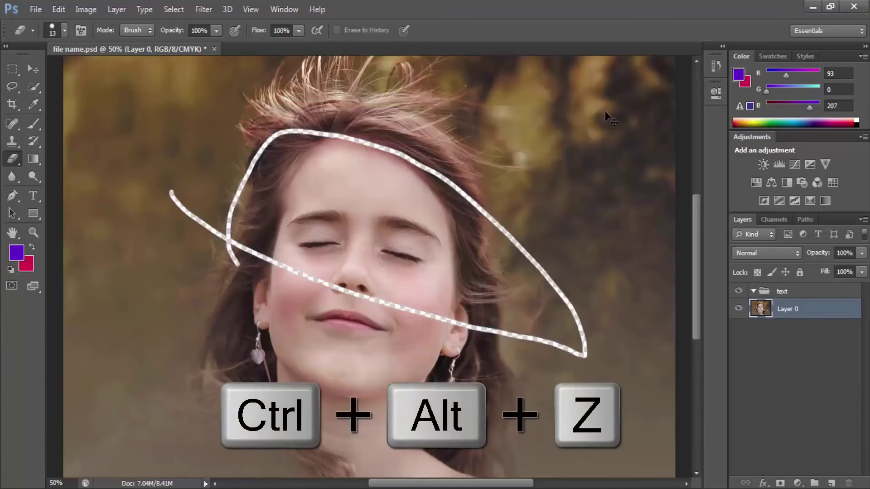
Step back through history with Ctrl+Alt+Z until the text is ungrouped above a locked Background.
key("ctrl+alt+z")
key("ctrl+alt+z")
key("ctrl+alt+z")
key("ctrl+alt+z")
key("ctrl+alt+z")
key("ctrl+alt+z")
key("ctrl+alt+z")
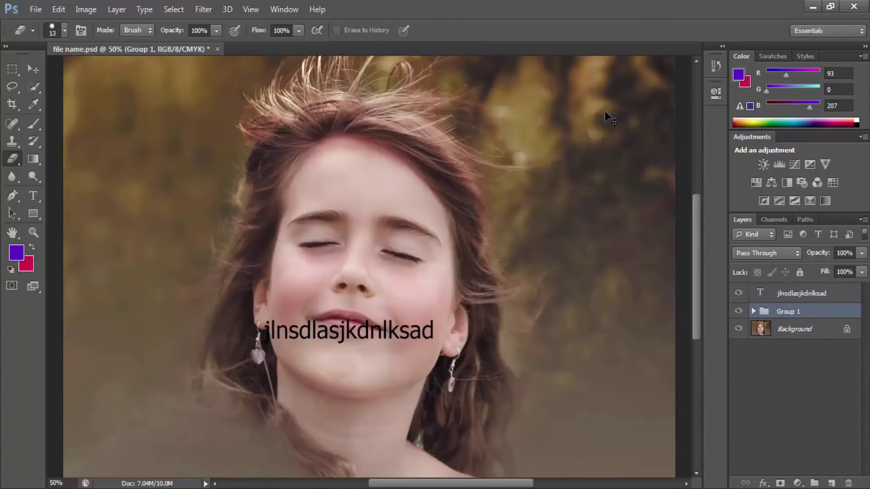
key("ctrl+shift+z")
key("ctrl+shift+z")
key("ctrl+shift+z")
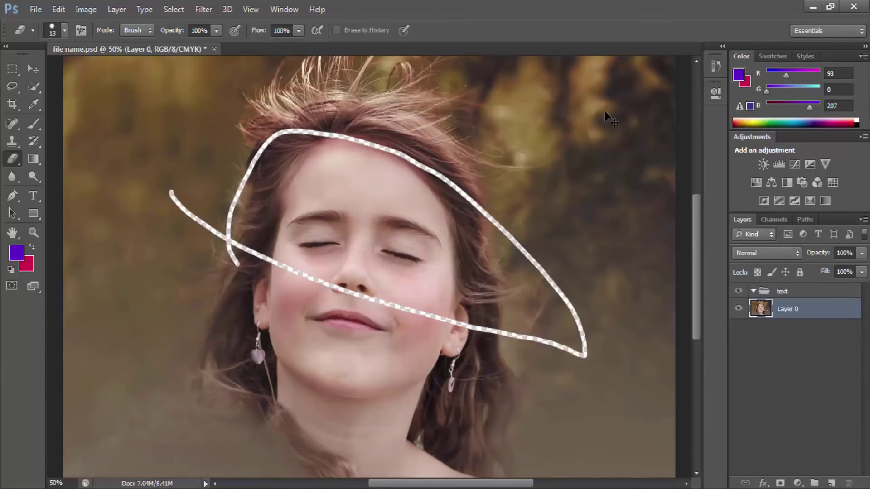
key("ctrl+alt+z")
key("ctrl+alt+z")
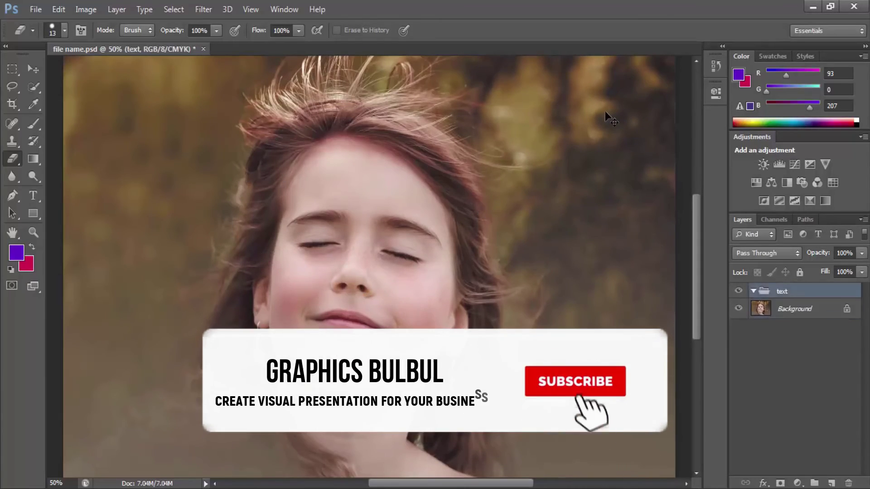
key("ctrl+alt+z")
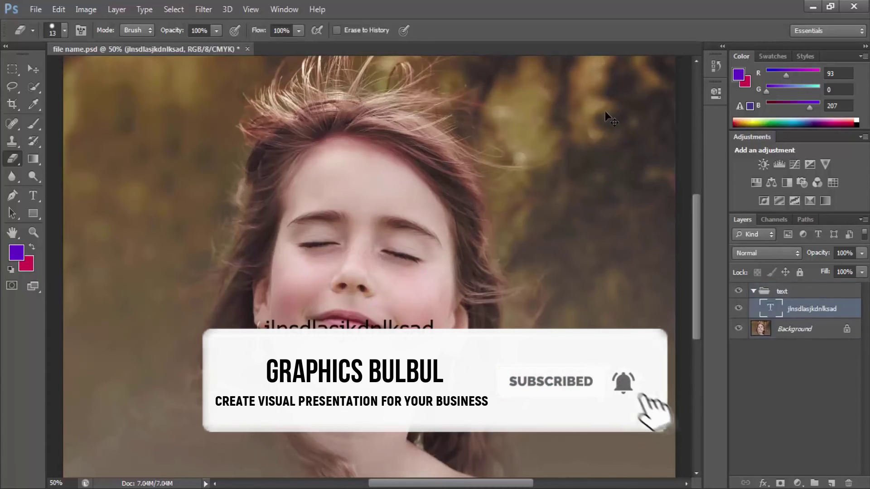
key("ctrl+alt+z")
key("ctrl+alt+z")
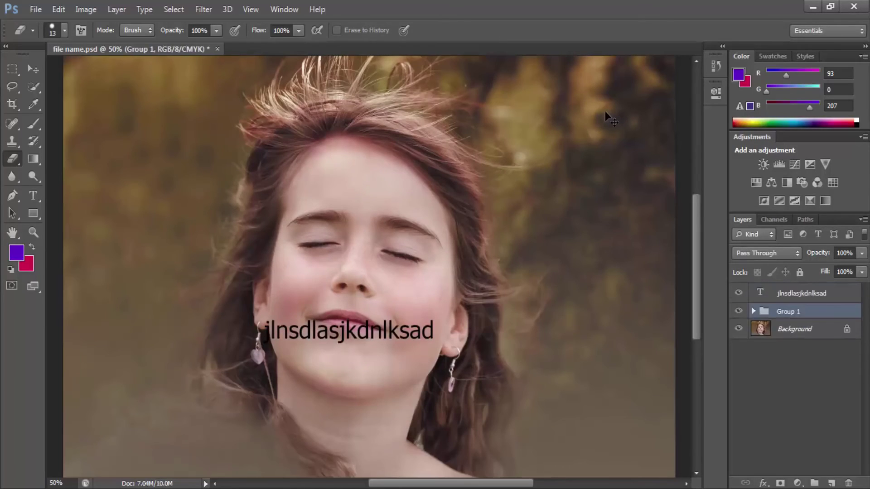
key("ctrl+alt+z")
key("ctrl+alt+z")
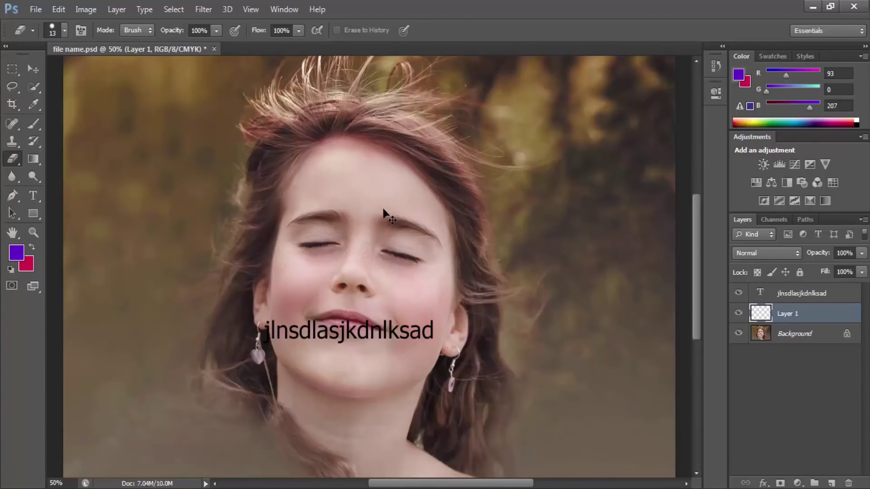
Marquee the upper face on Background, briefly deleting it and undoing the deletion.
left_click(12, 70)
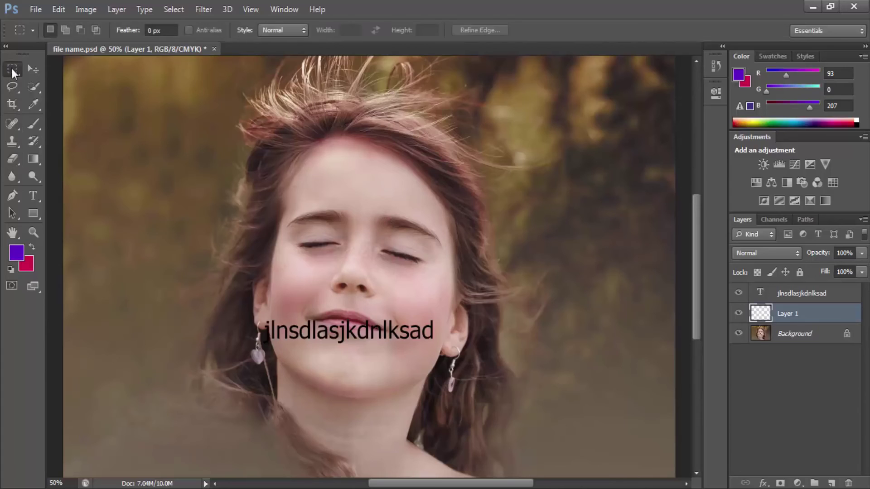
left_click_drag(213, 117, 509, 296)
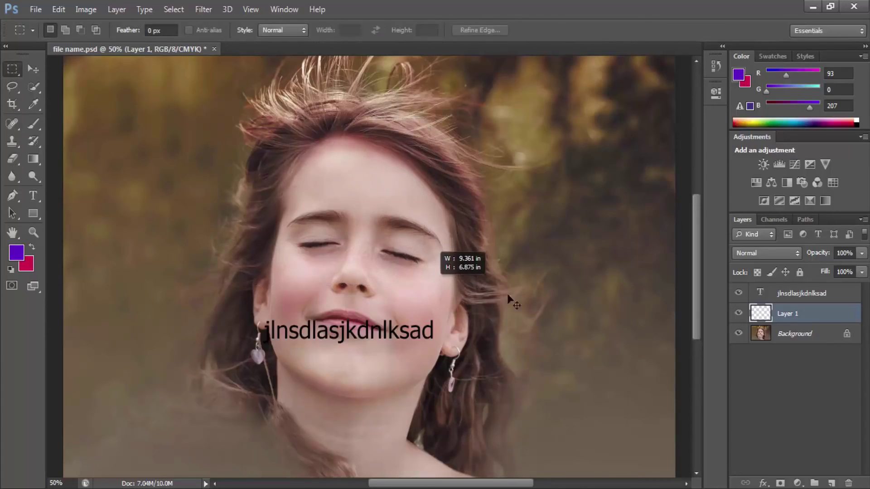
left_click(815, 335)
key("BackSpace")
key("ctrl+z")
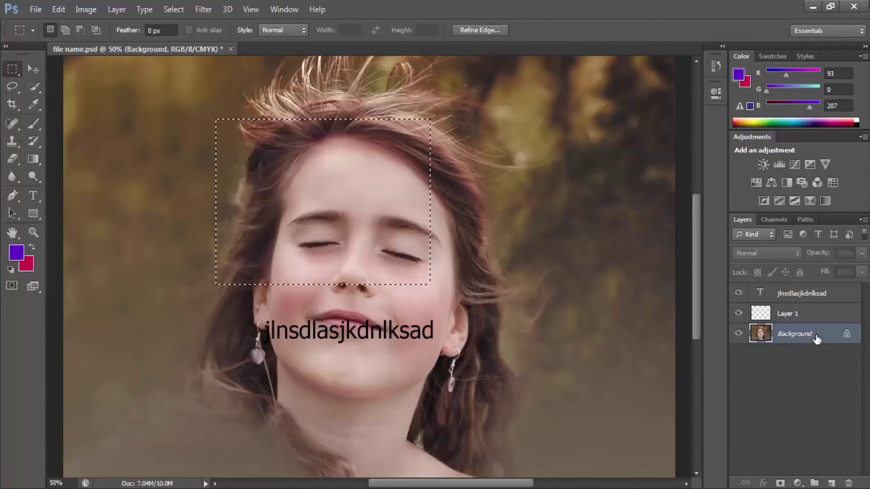
Copy the face to Layer 2, try moving it, then undo back to the empty Layer 1.
key("ctrl+j")
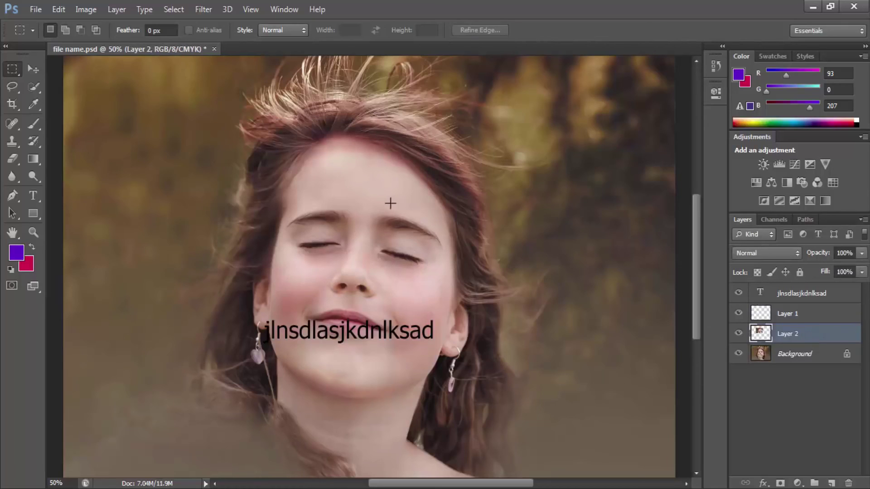
left_click(33, 68)
left_click_drag(339, 234, 412, 251)
key("ctrl+z")
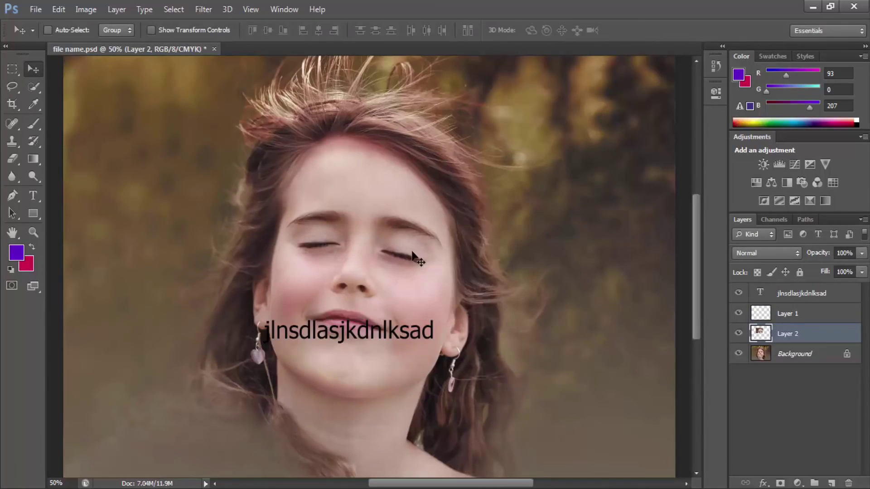
key("ctrl+alt+z")
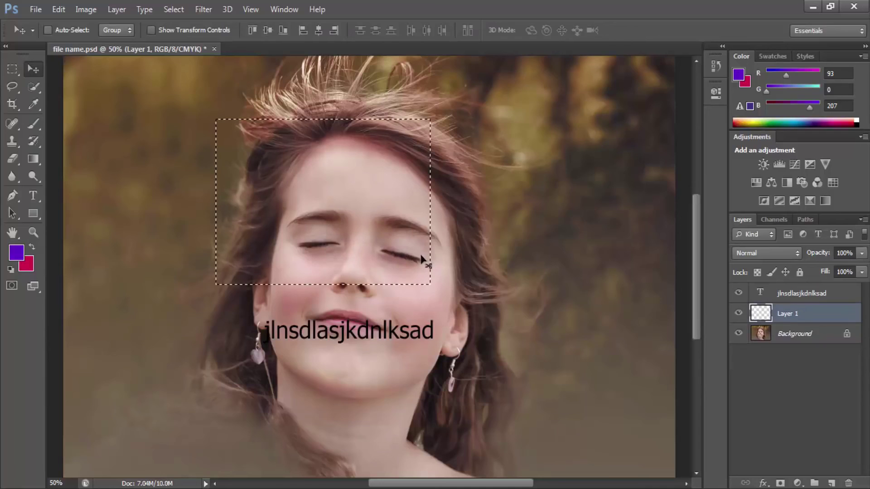
key("ctrl+alt+z")
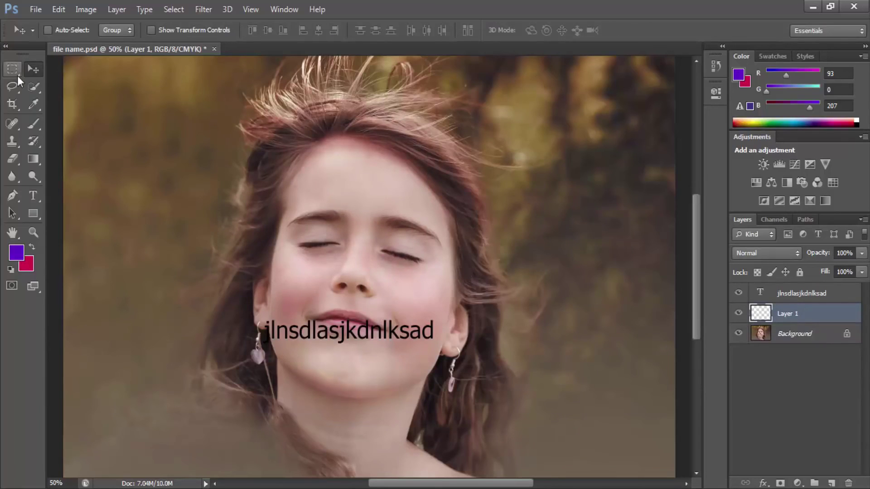
Copy a rectangle over the eyes and nose from Background onto a new Layer 2.
left_click(15, 73)
left_click(9, 70)
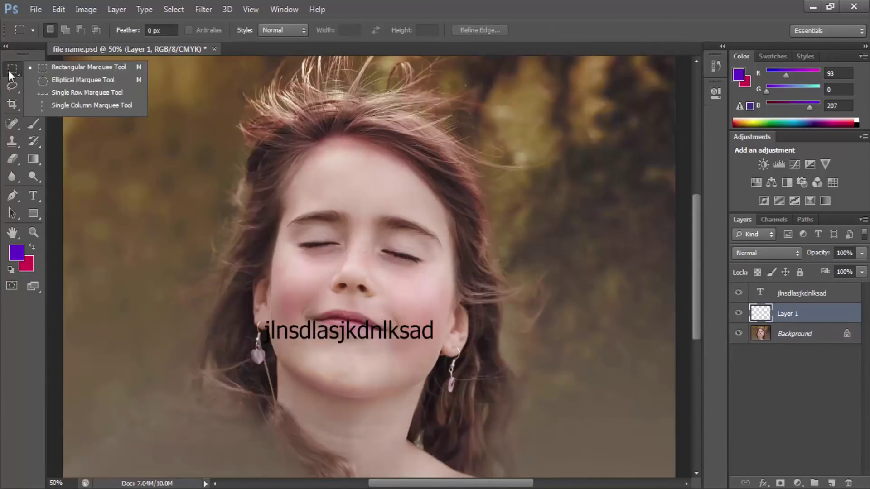
mouse_move(270, 179)
left_mouse_down()
mouse_move(434, 323)
mouse_move(434, 311)
left_mouse_up()
left_click(812, 341)
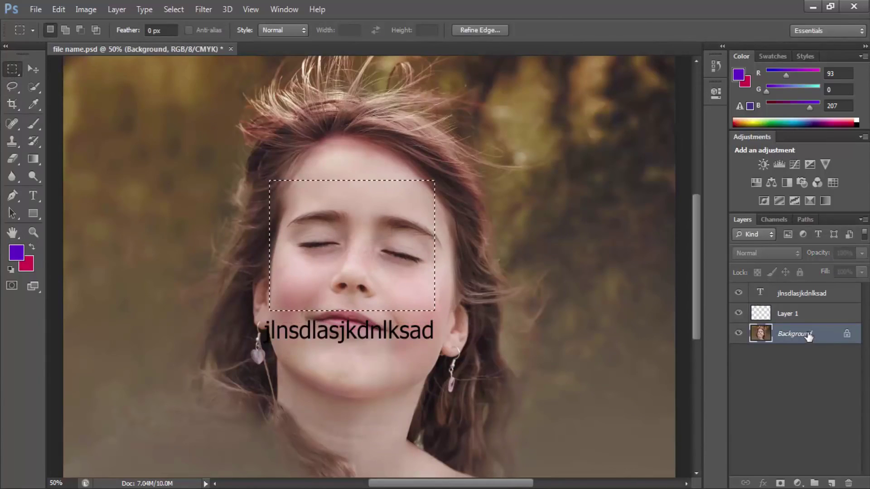
key("ctrl+j")
Move the copied patch to the right of her face, cancelling a trial resize.
key("v")
left_click_drag(313, 220, 549, 265)
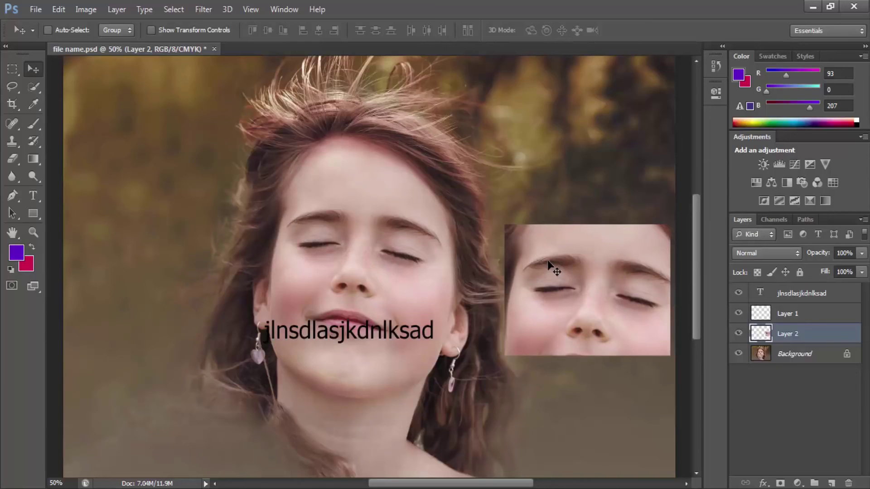
key("ctrl+t")
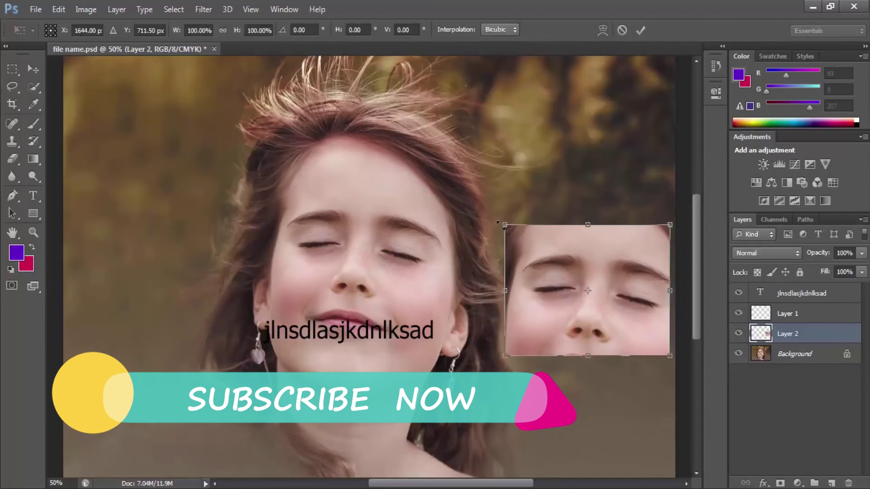
left_click_drag(500, 223, 508, 227)
key("Escape")
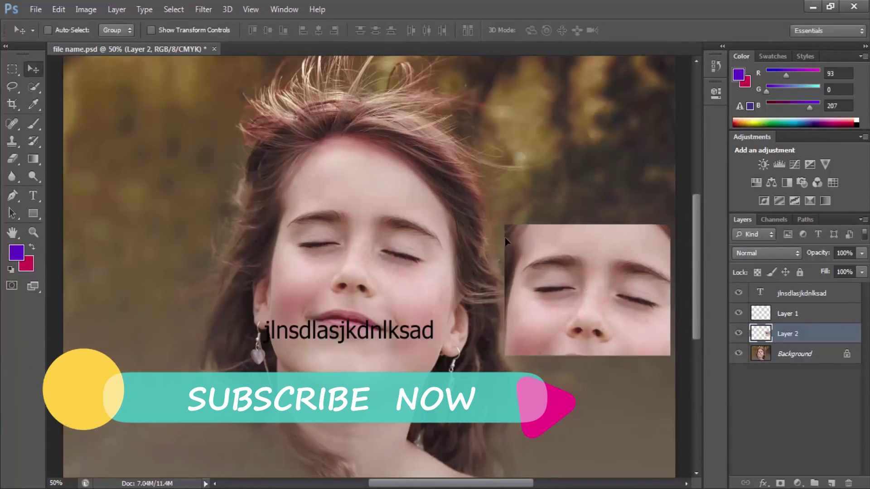